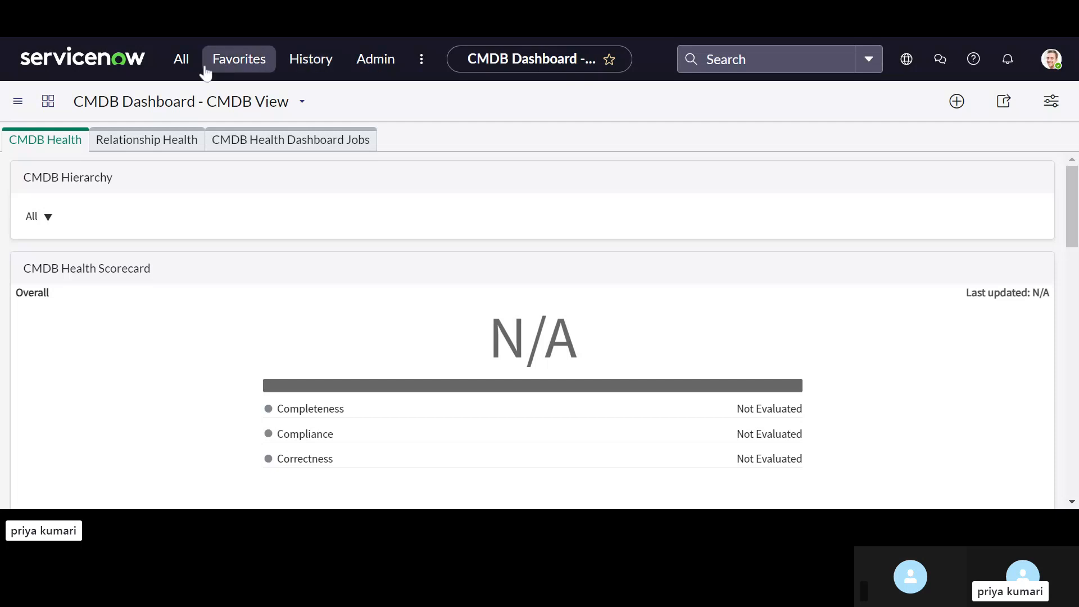
Step: Find the Plugins module under System Definition, open it, and dismiss the redirect notice
click(180, 71)
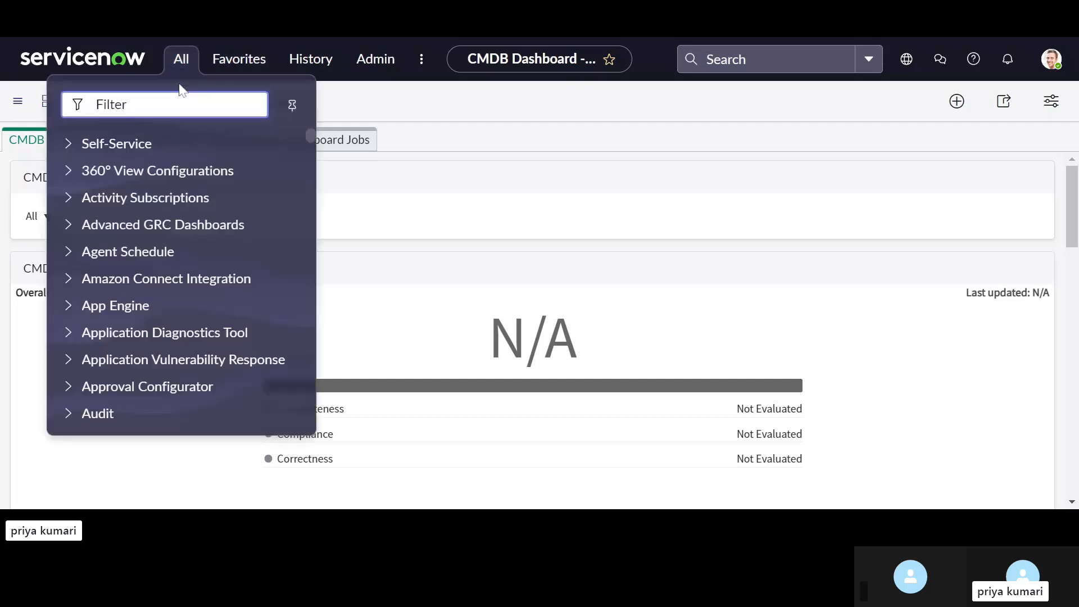
text(plu)
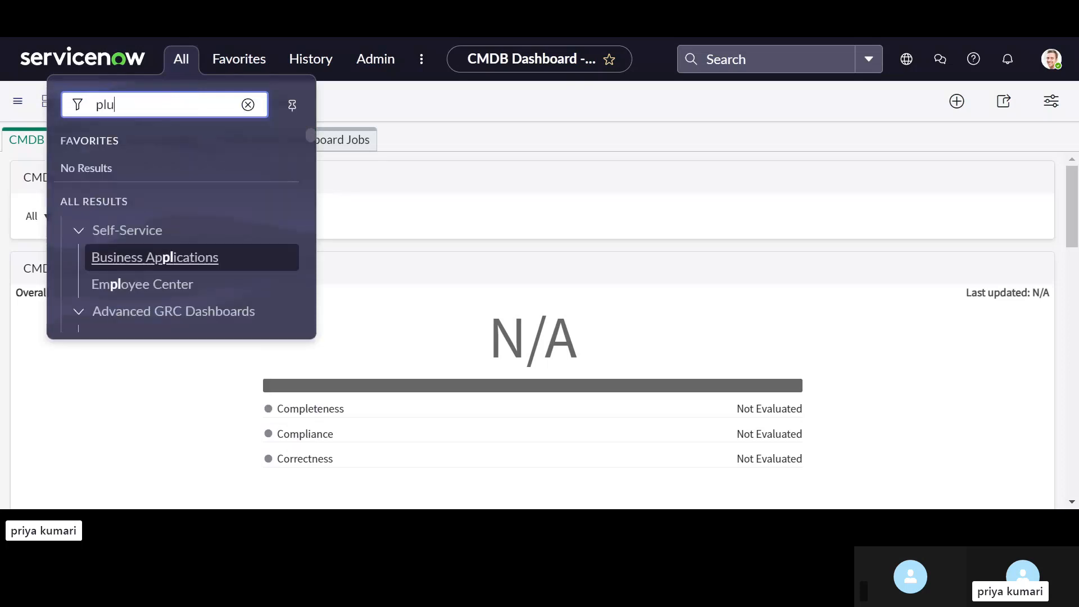
text(gi)
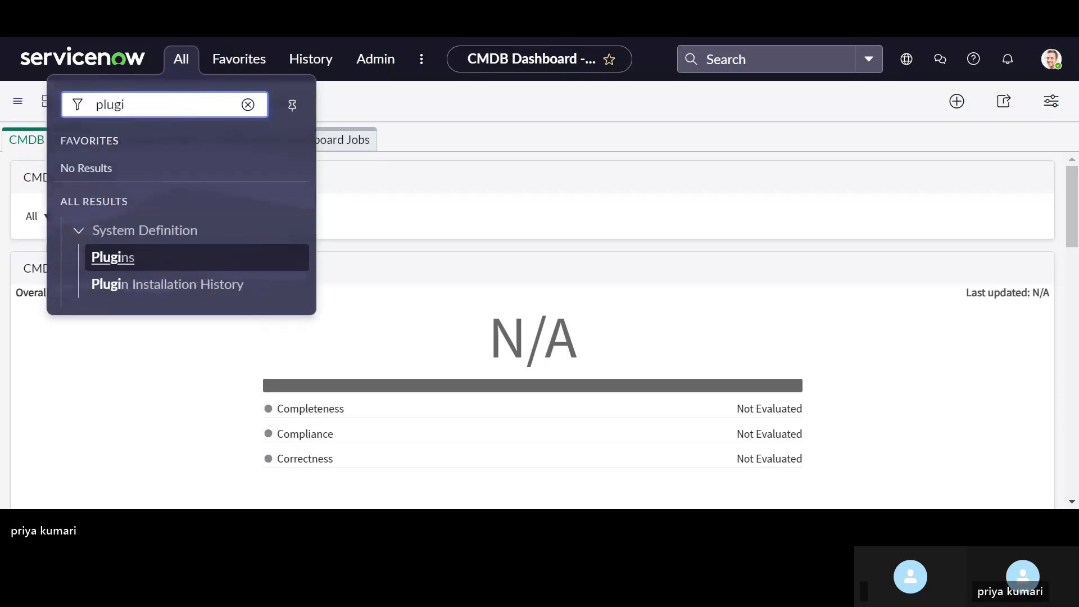
text(ns)
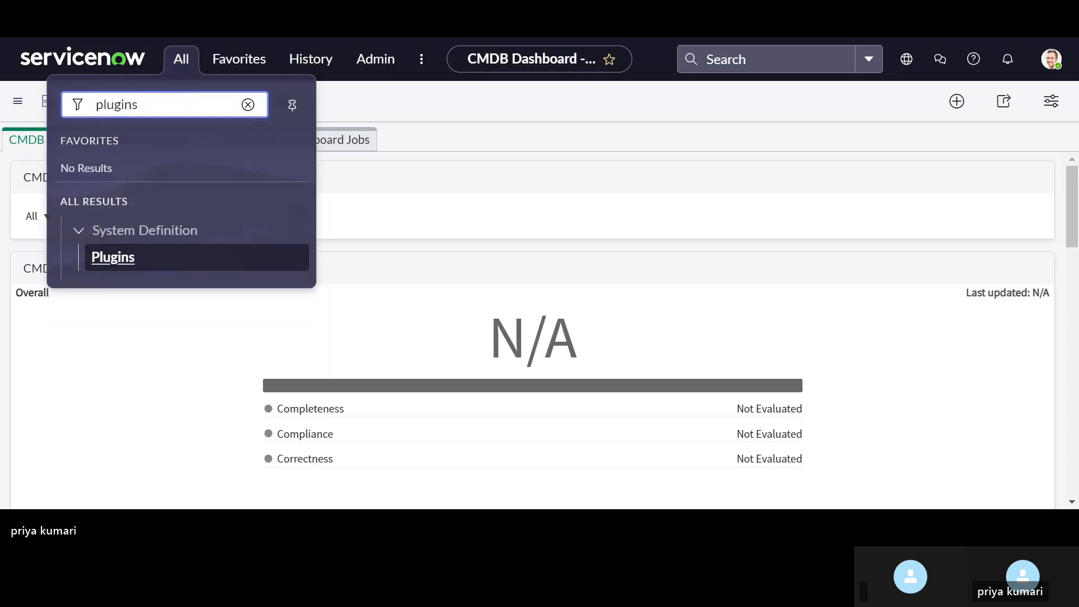
click(102, 257)
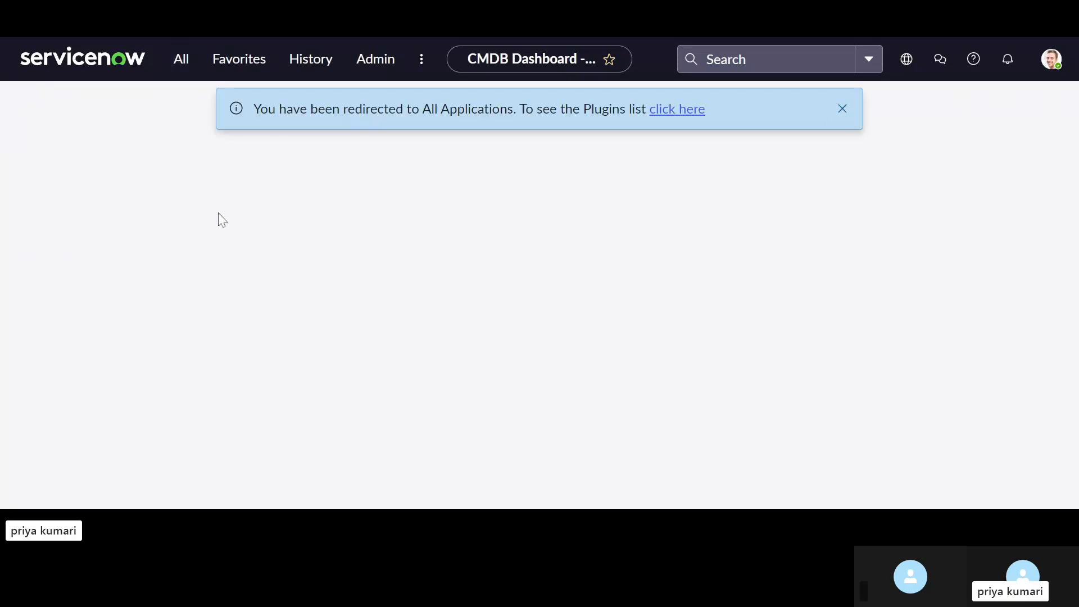
click(845, 111)
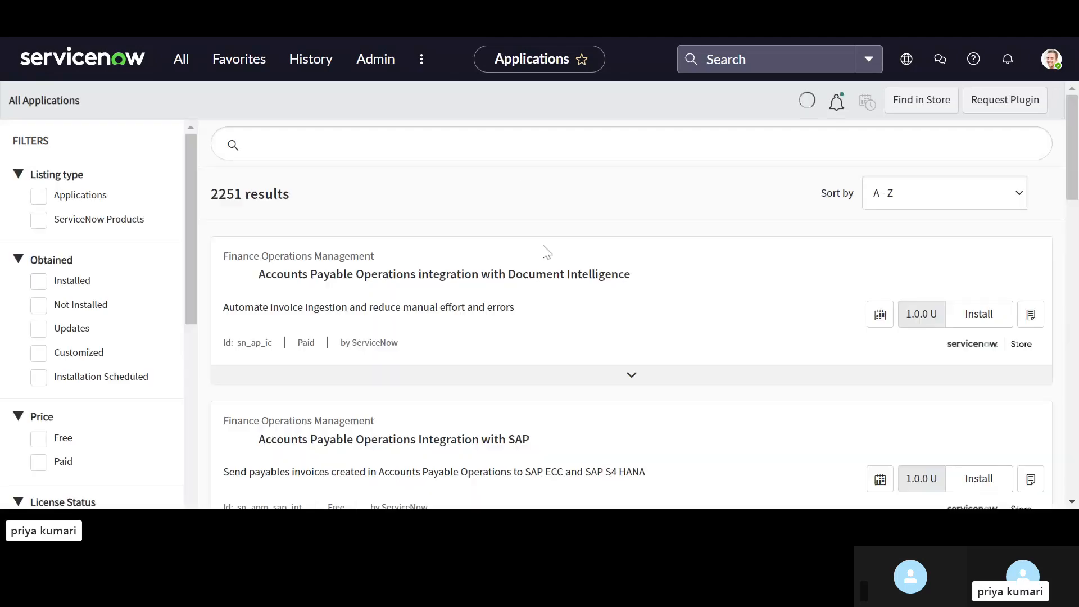
Step: Search all applications for "vendor risk management"
click(534, 144)
text(vendor)
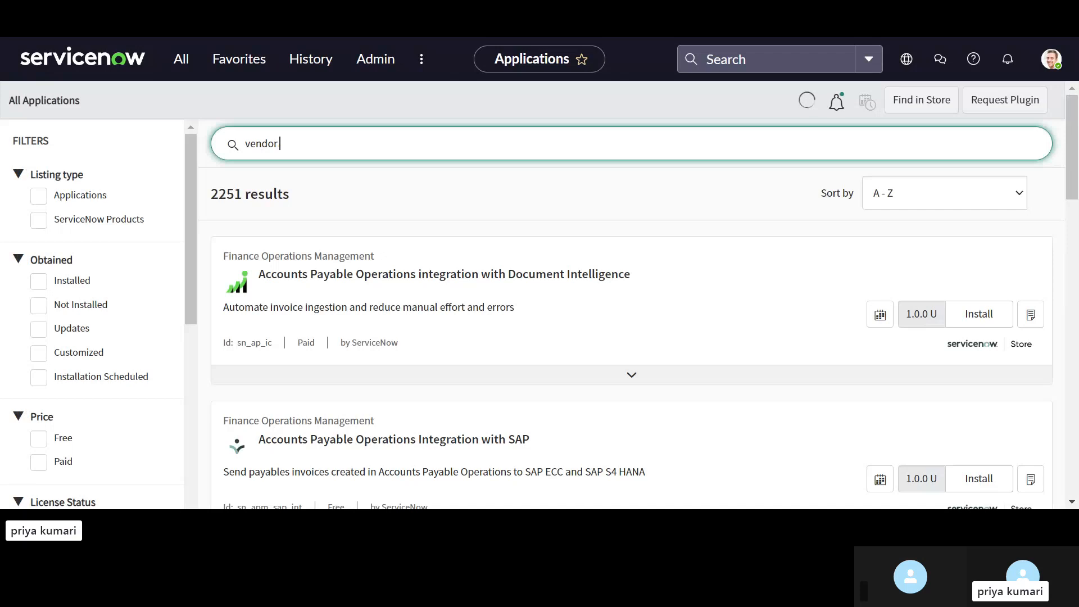
text( risk mana)
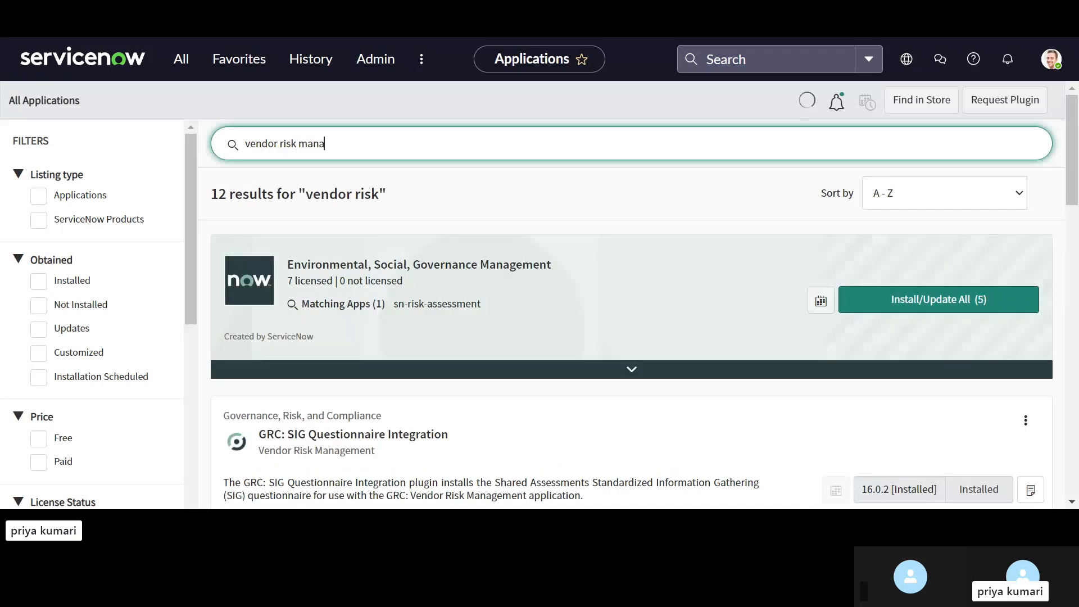
text(gement)
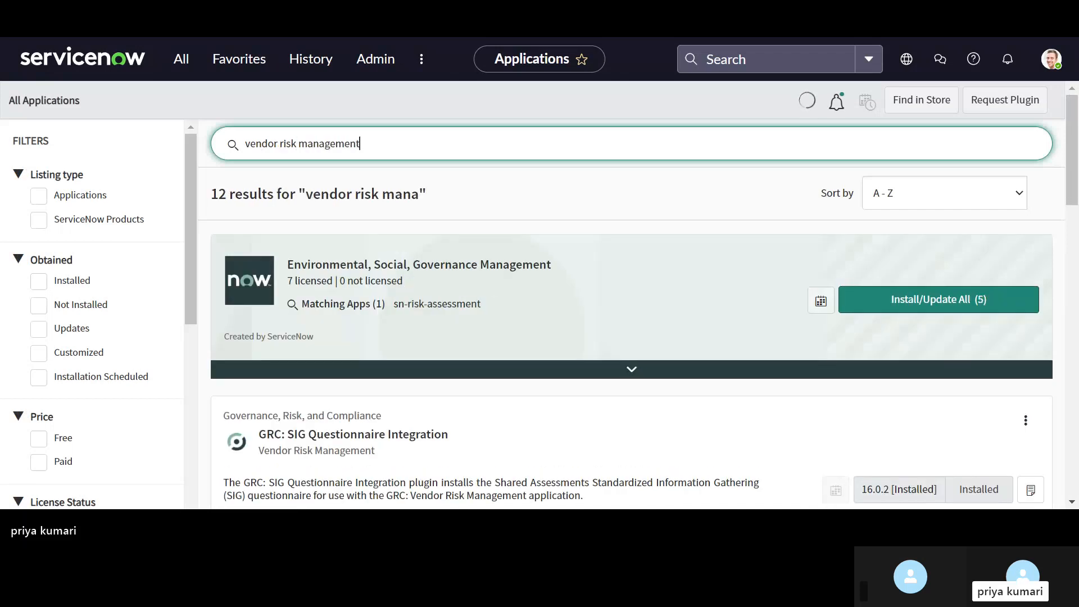
Step: Look through the matching applications and products, checking the installation status of the Vendor Risk Management plugins
scroll(448, 340, down, 5)
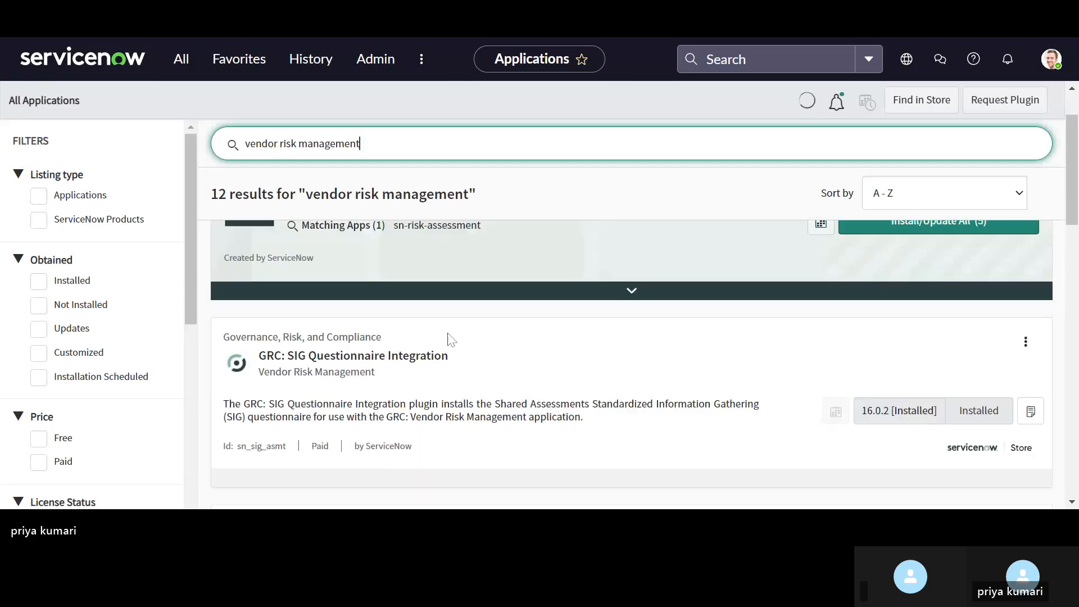
scroll(449, 339, down, 3)
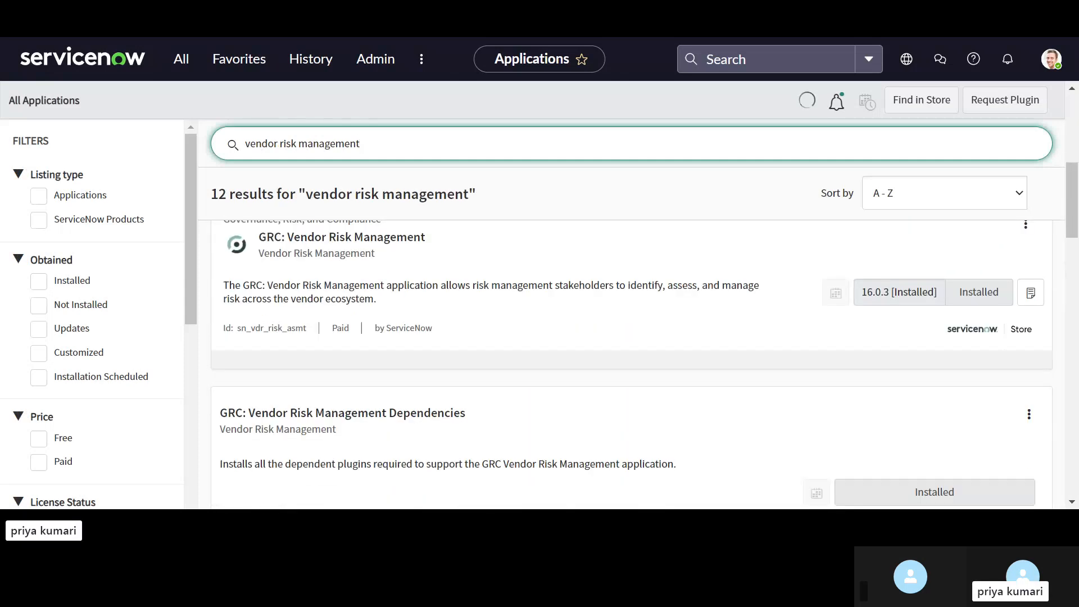
scroll(631, 340, down, 4)
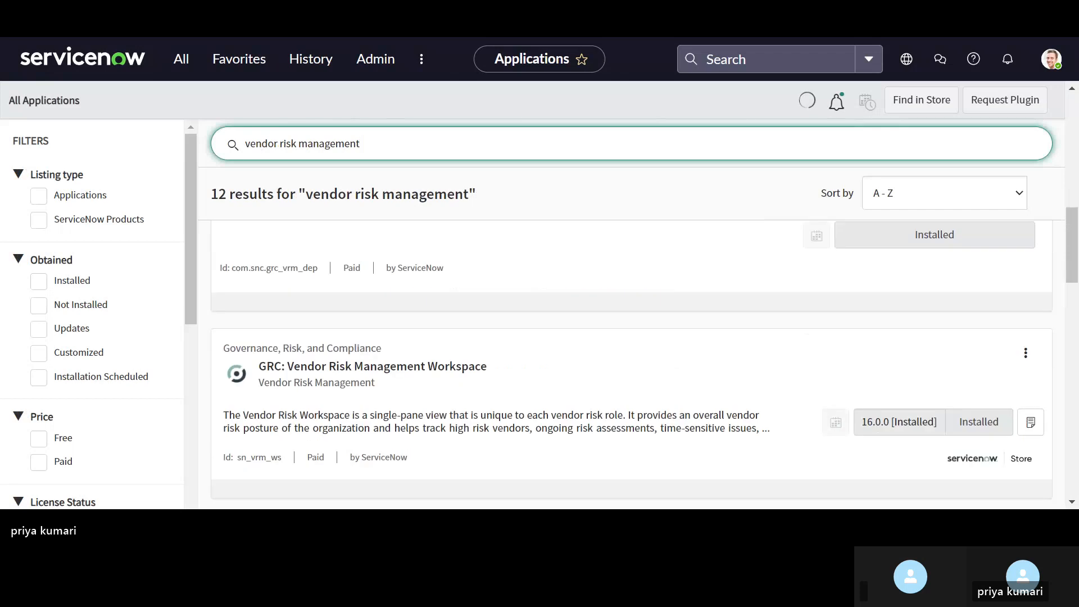
scroll(632, 340, down, 2)
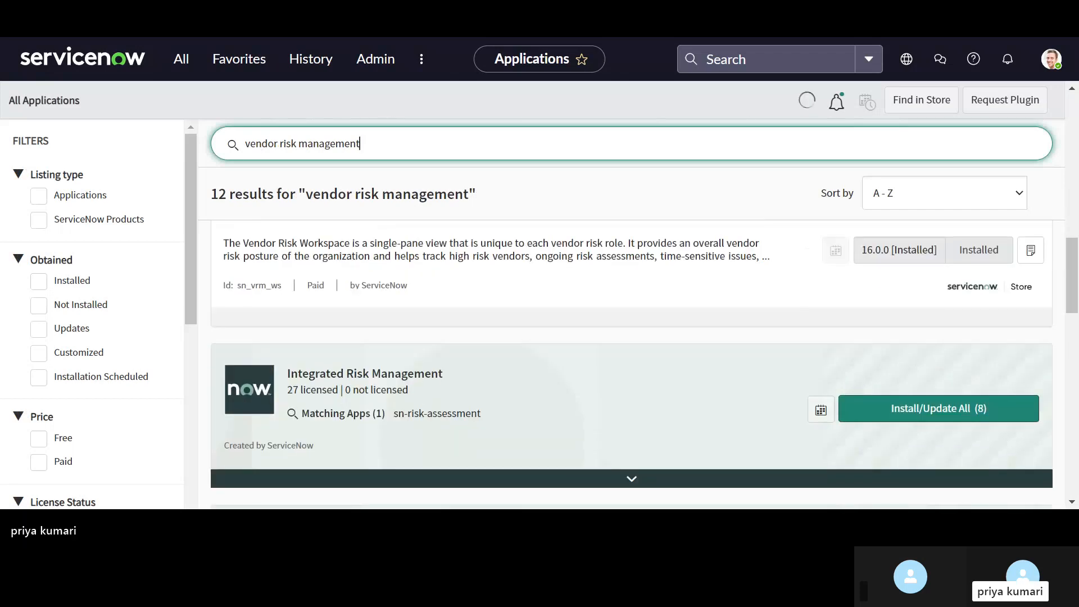
scroll(631, 339, down, 3)
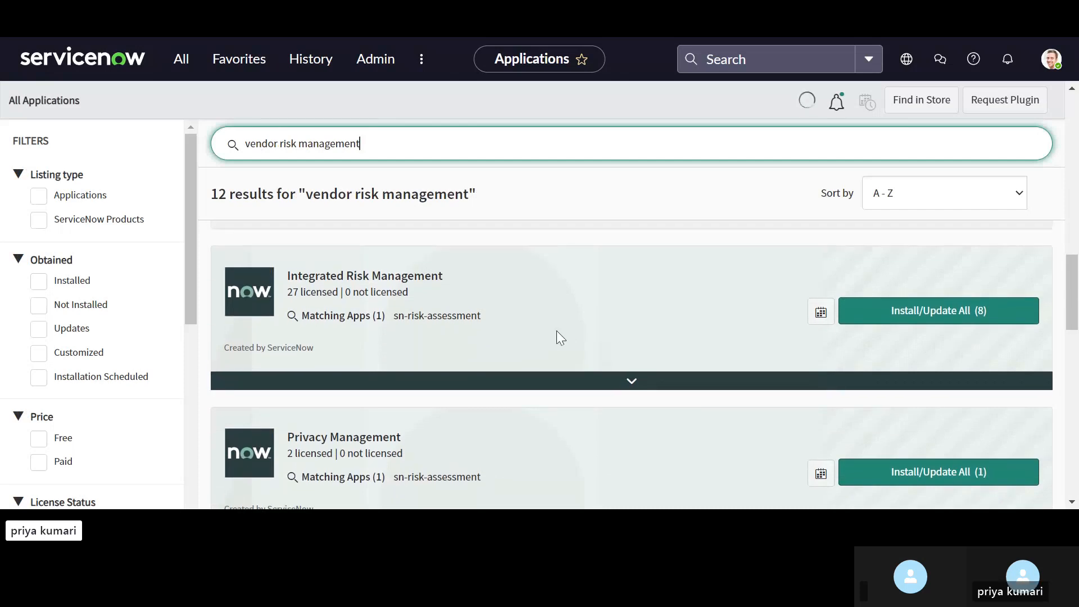
scroll(559, 335, down, 2)
scroll(560, 337, down, 4)
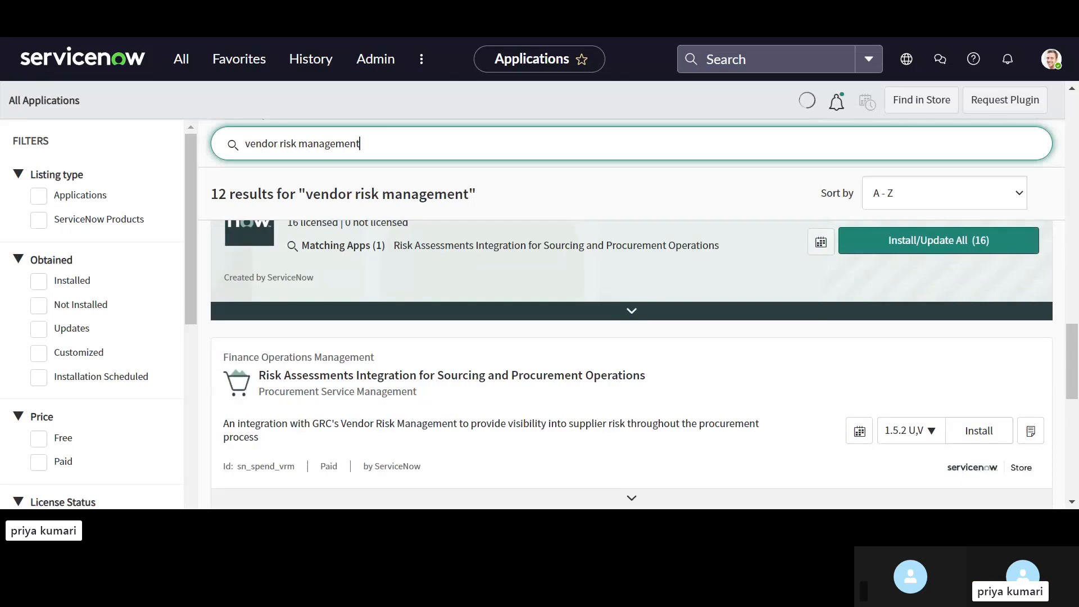
scroll(631, 366, down, 4)
scroll(631, 365, down, 3)
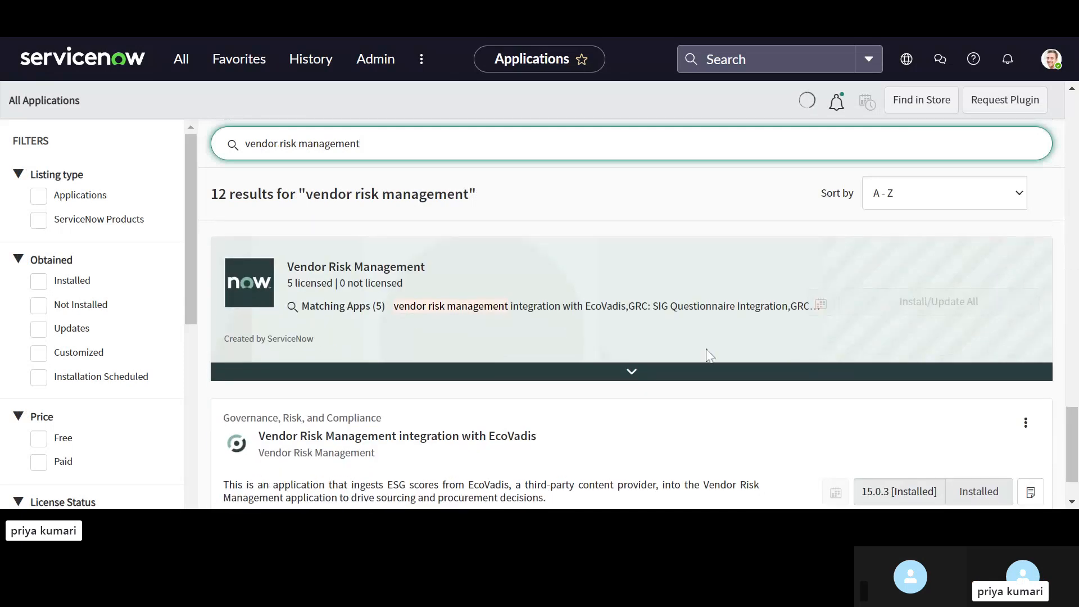
scroll(612, 355, up, 9)
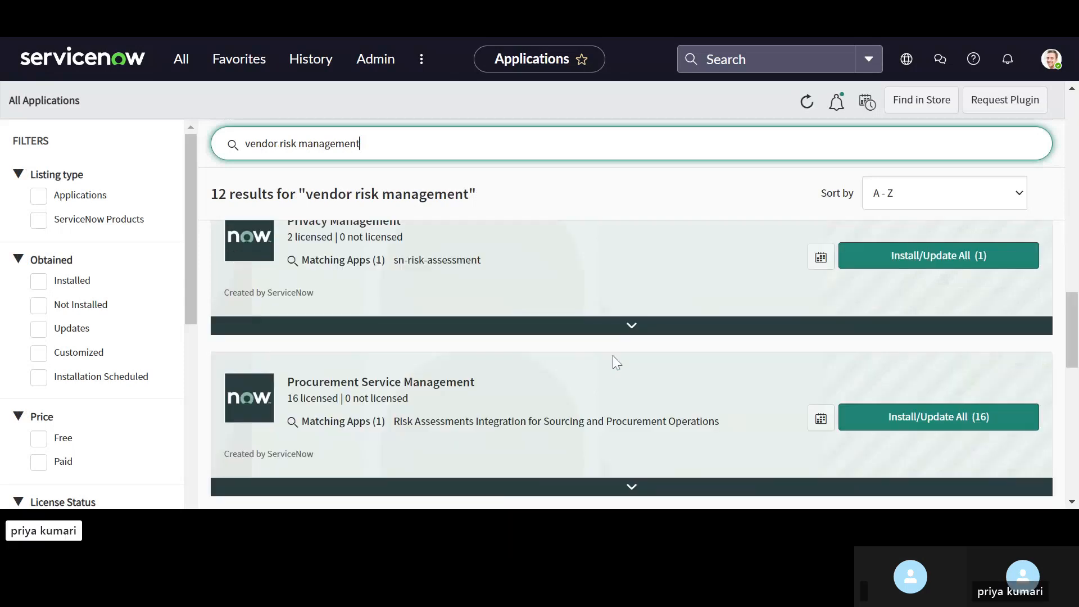
scroll(607, 385, down, 3)
scroll(611, 390, down, 5)
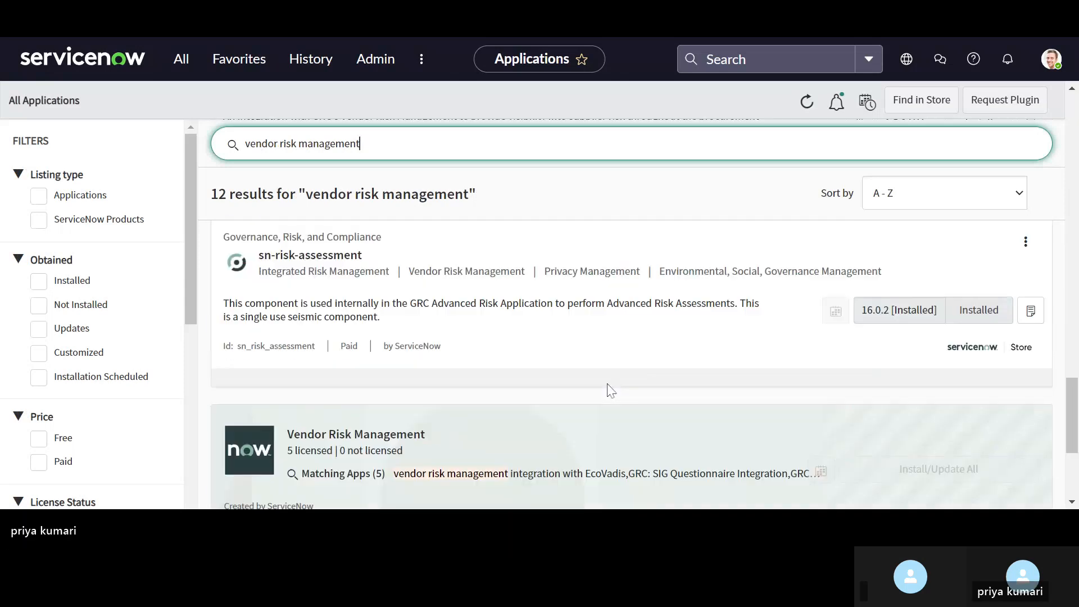
scroll(611, 390, down, 2)
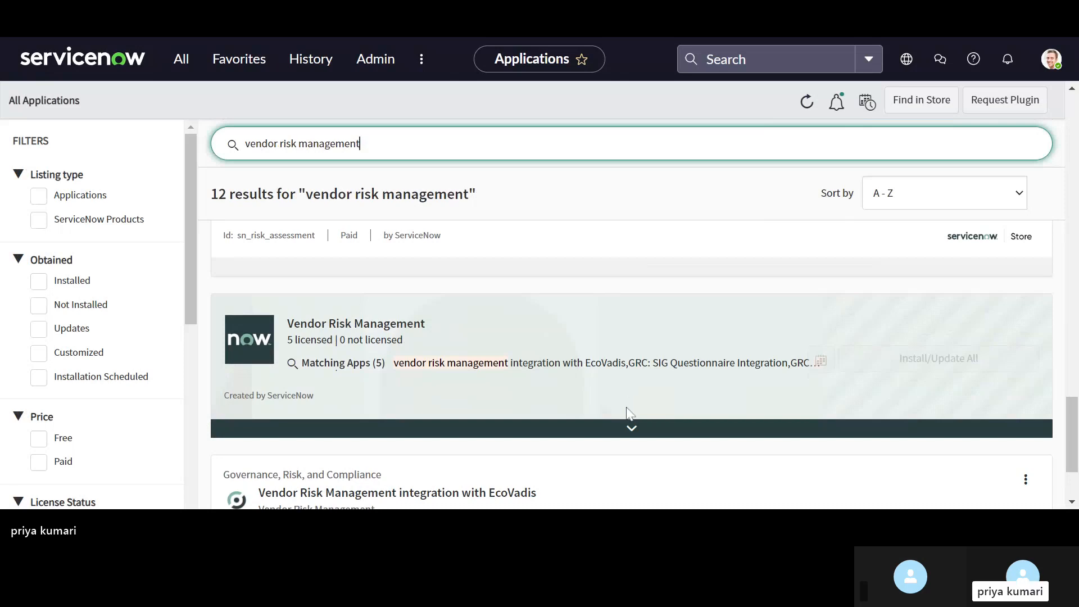
Step: Expand the Vendor Risk Management product and review its licensed applications and their installation status
click(630, 433)
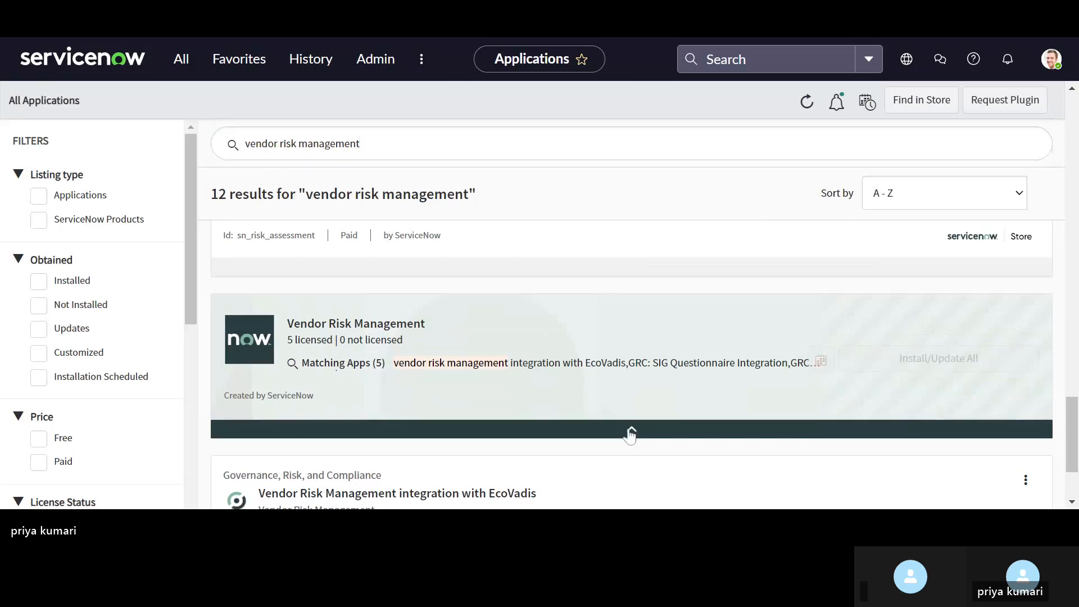
scroll(630, 435, down, 4)
scroll(631, 435, up, 2)
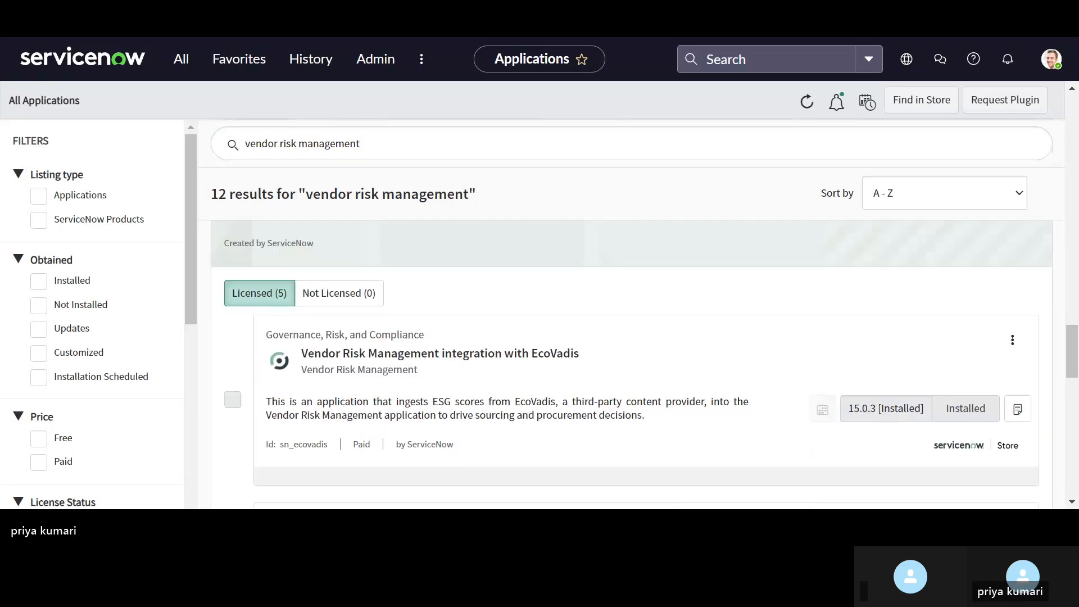
scroll(382, 378, up, 2)
scroll(615, 391, down, 1)
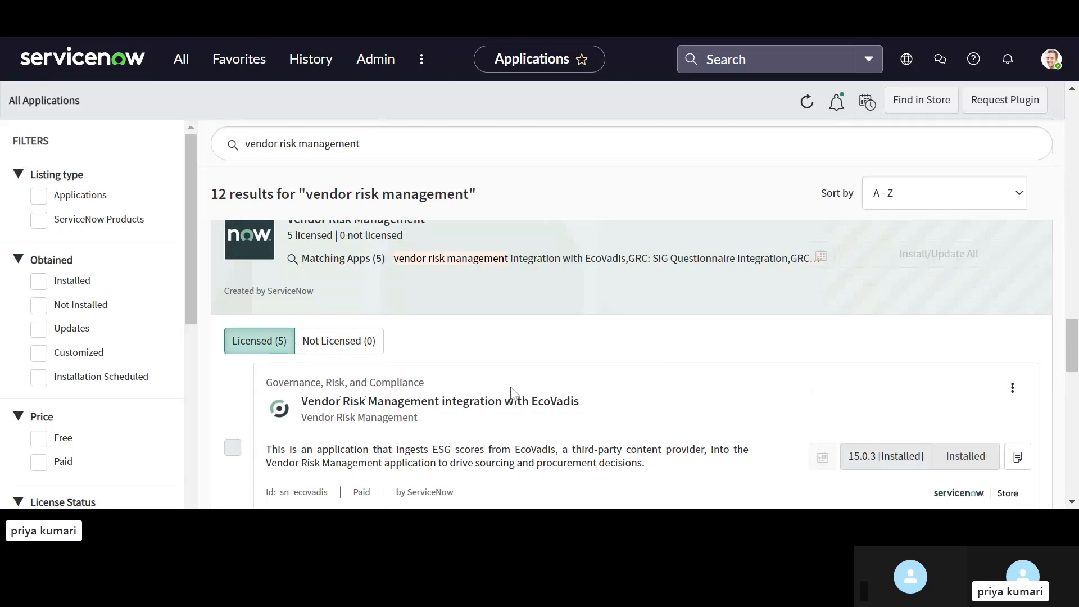
scroll(513, 393, down, 2)
scroll(514, 399, down, 7)
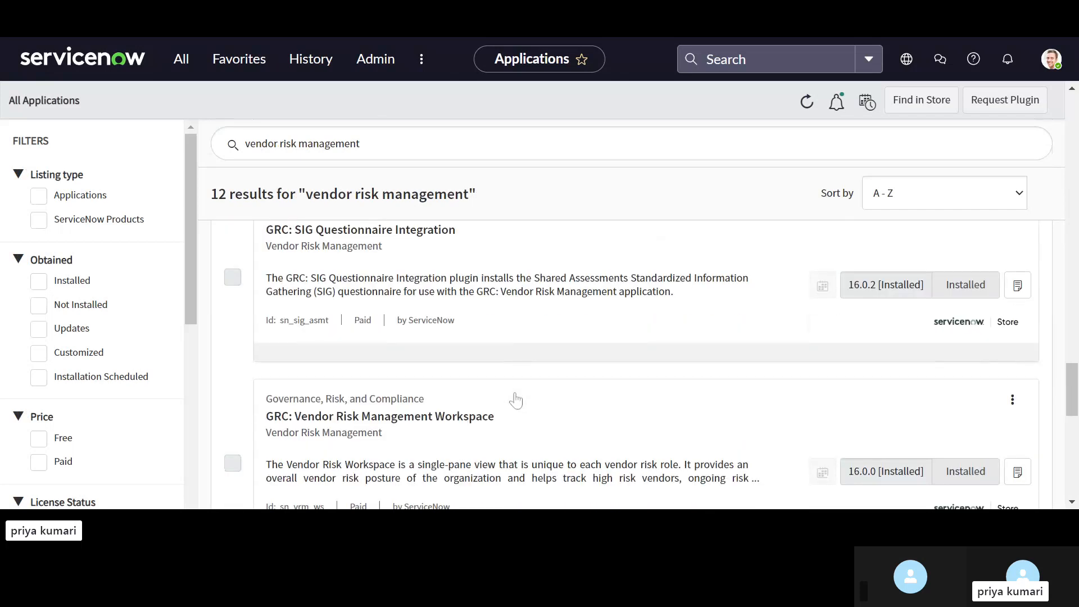
scroll(631, 365, down, 5)
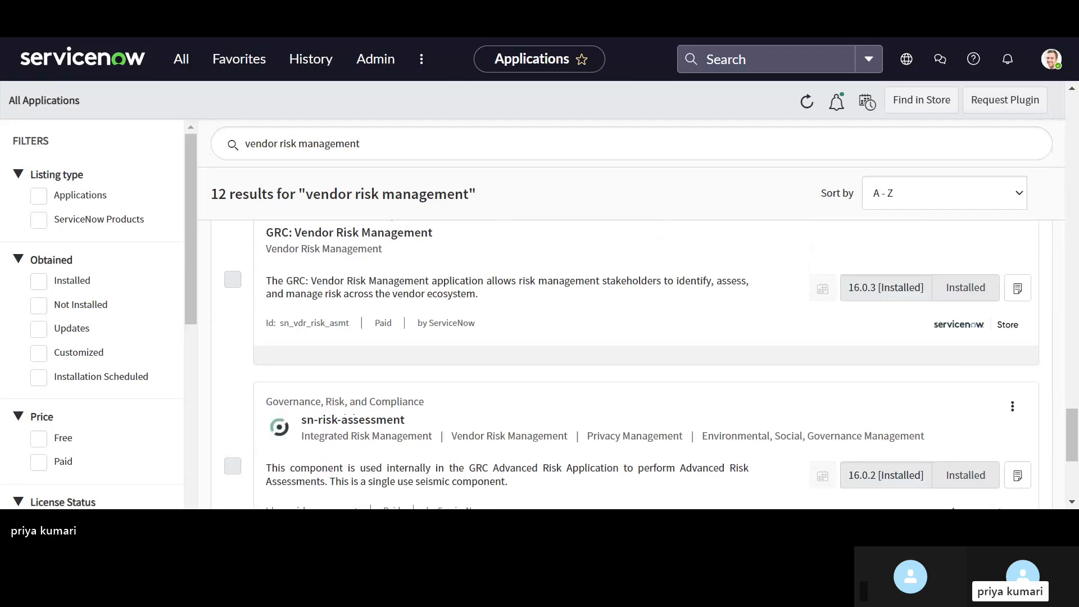
scroll(708, 309, down, 1)
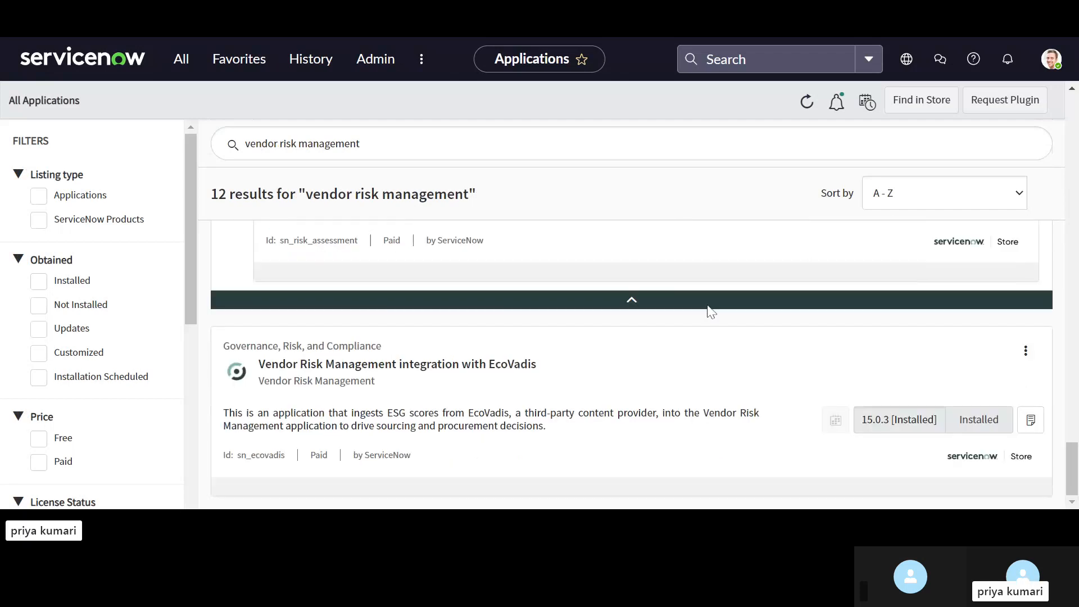
scroll(456, 502, up, 8)
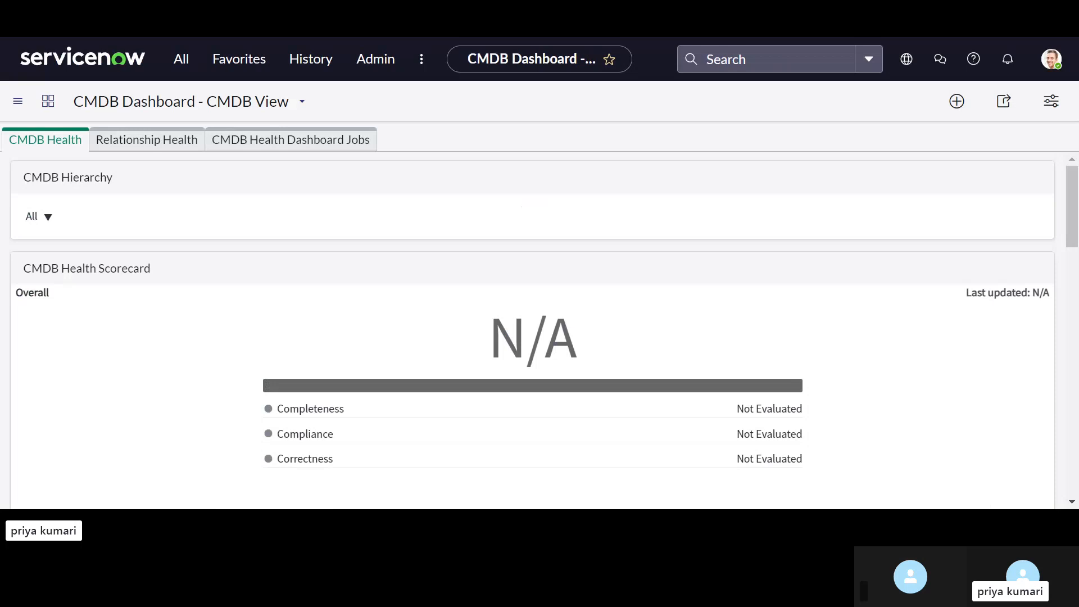
Step: Open the Companies table list using core_company.list
click(186, 71)
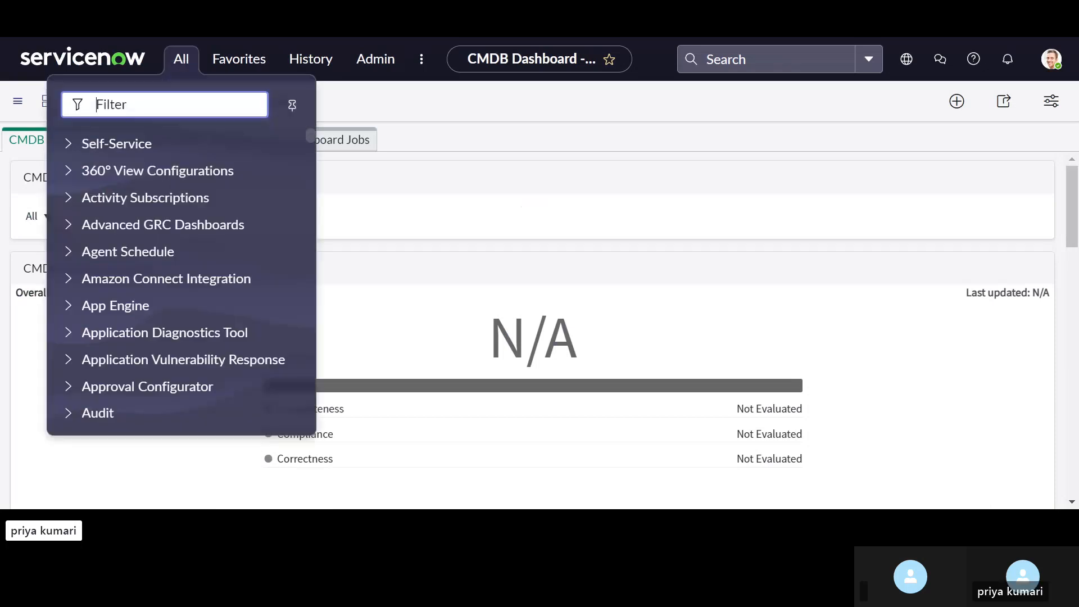
text(c)
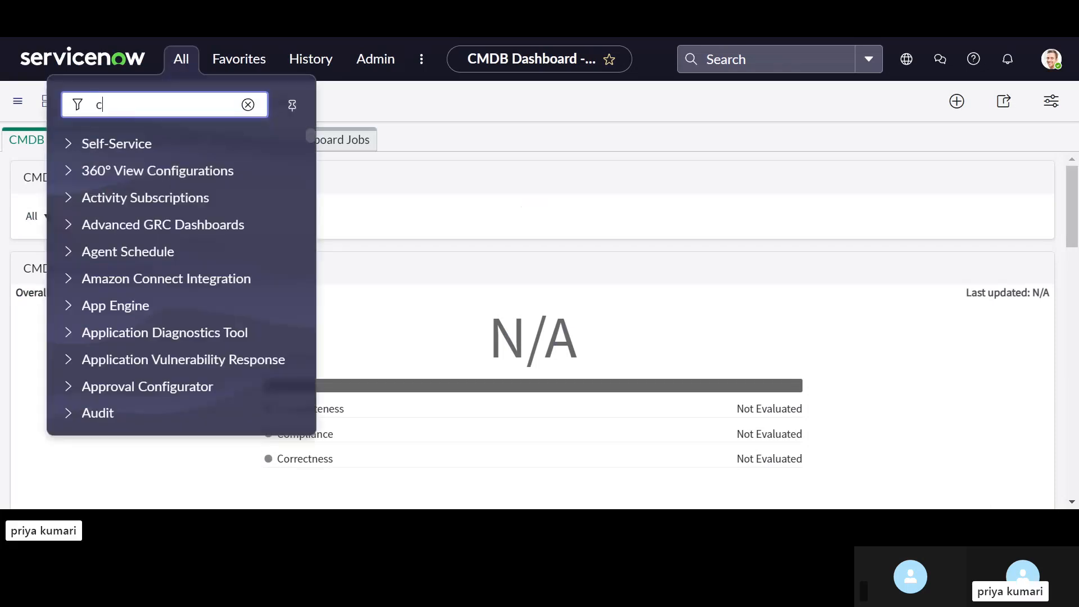
text(o)
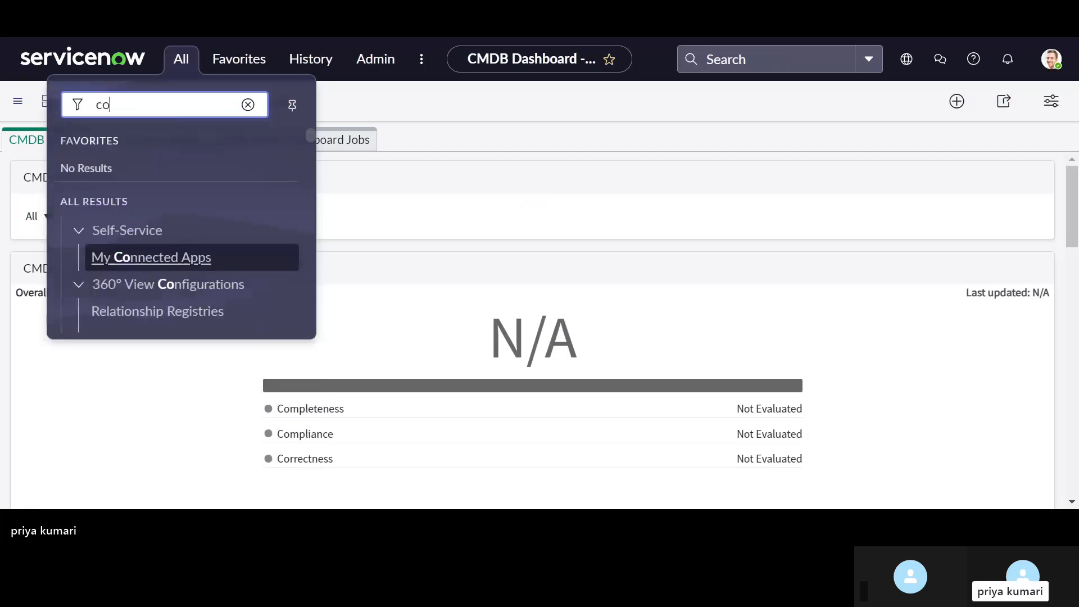
text(re)
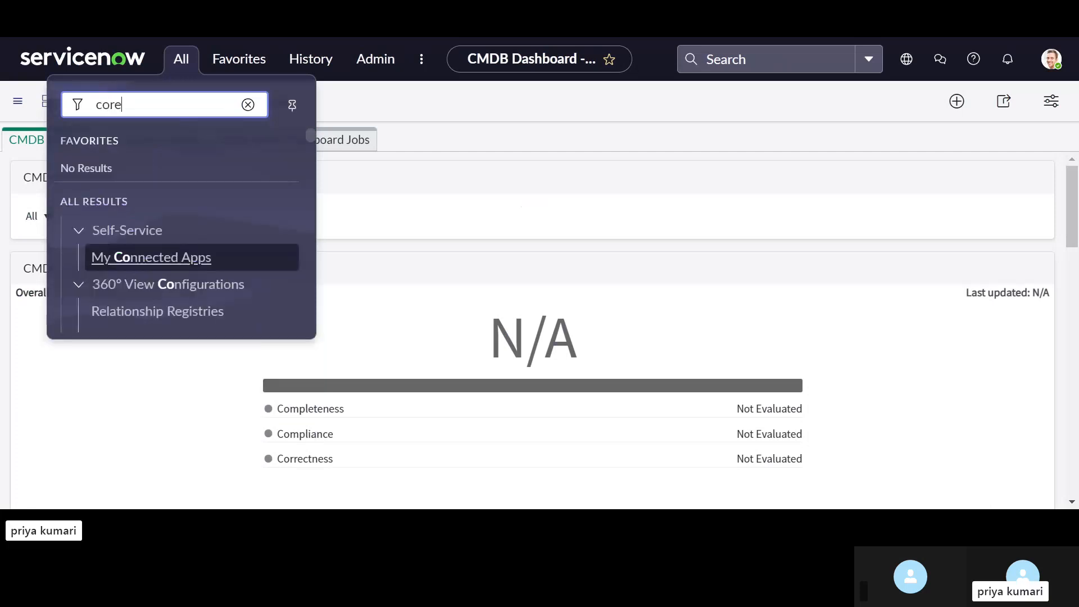
text(_compan)
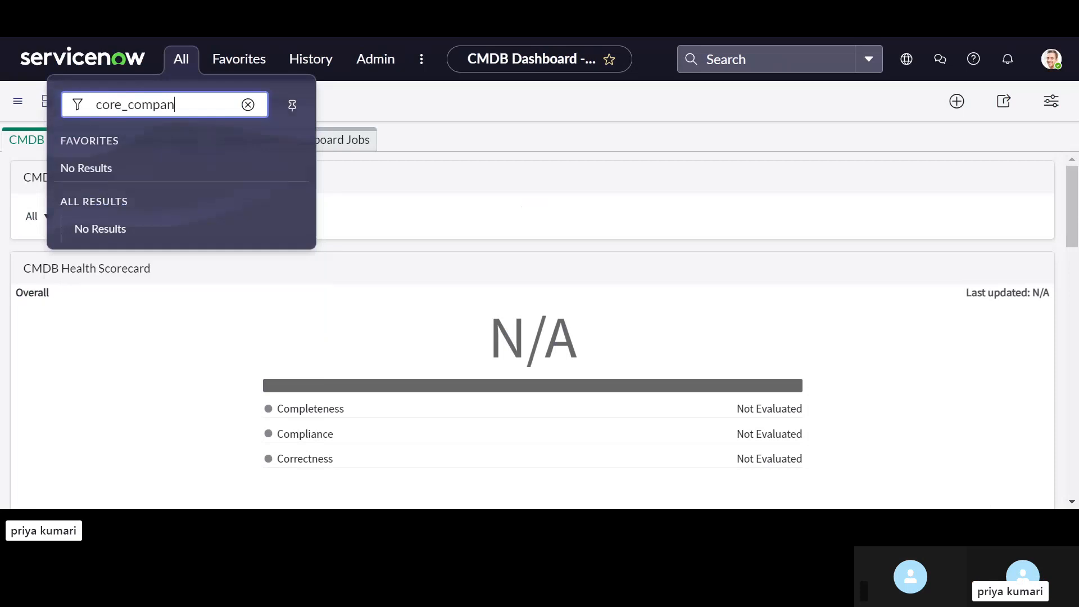
text(y.list)
key(Return)
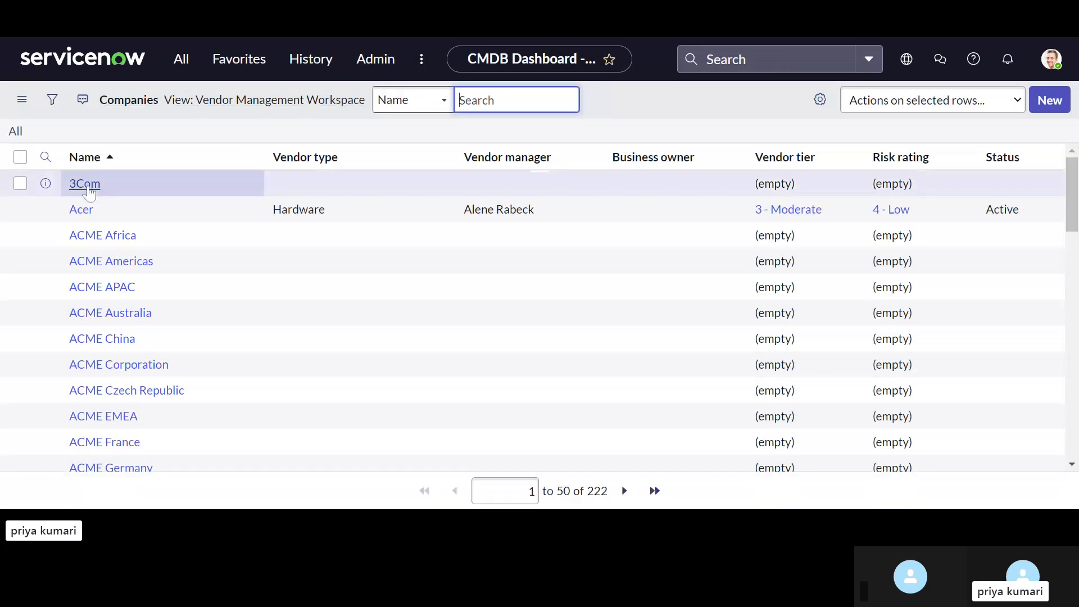
Step: Open the 3Com company record, look over its form and related lists, and mark it as a vendor
click(80, 225)
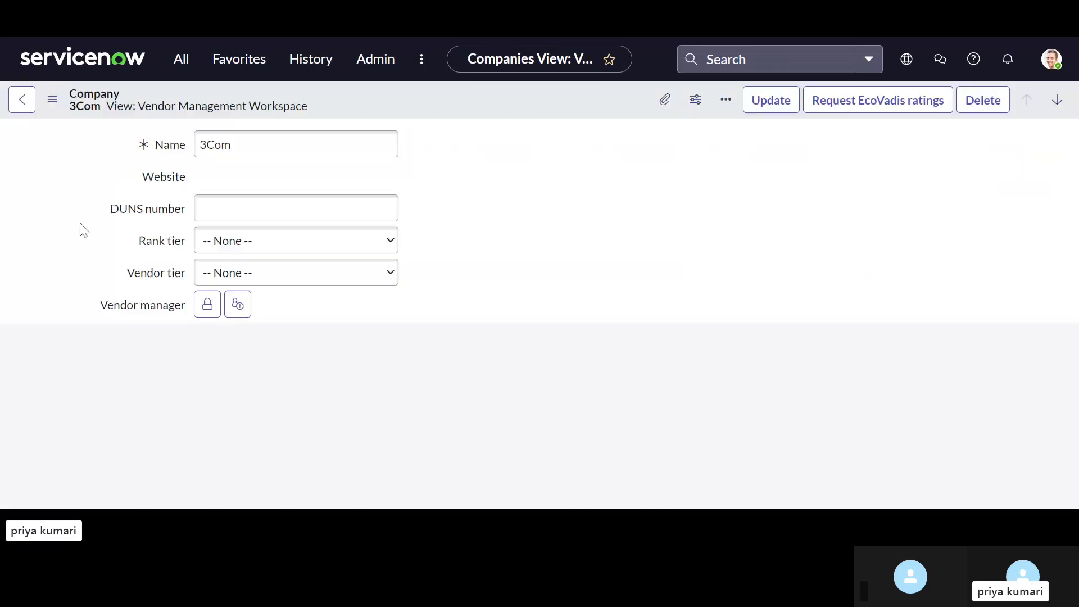
scroll(414, 313, down, 2)
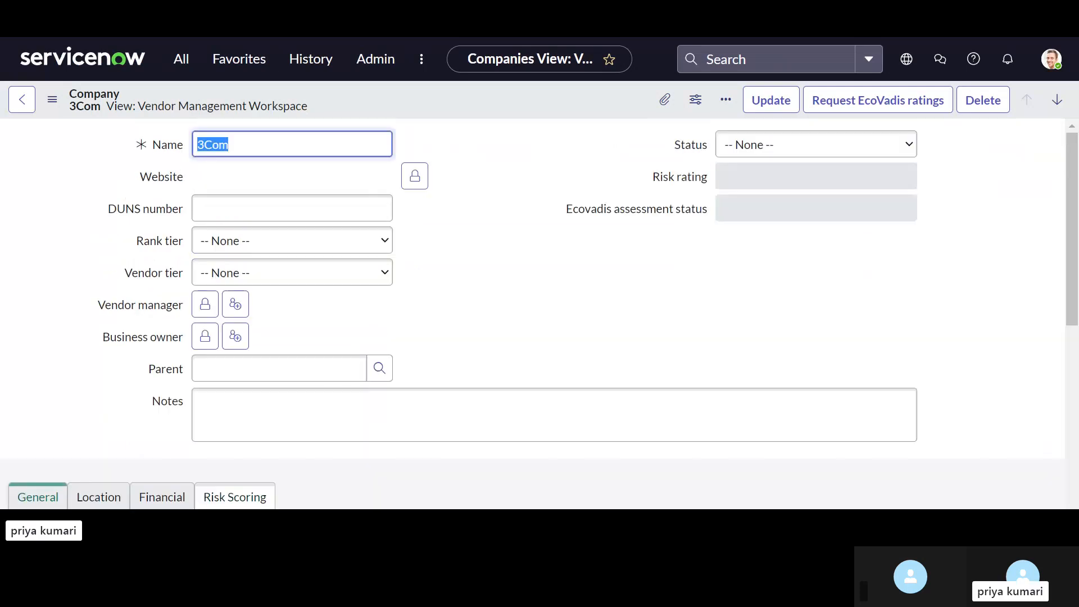
scroll(532, 313, down, 2)
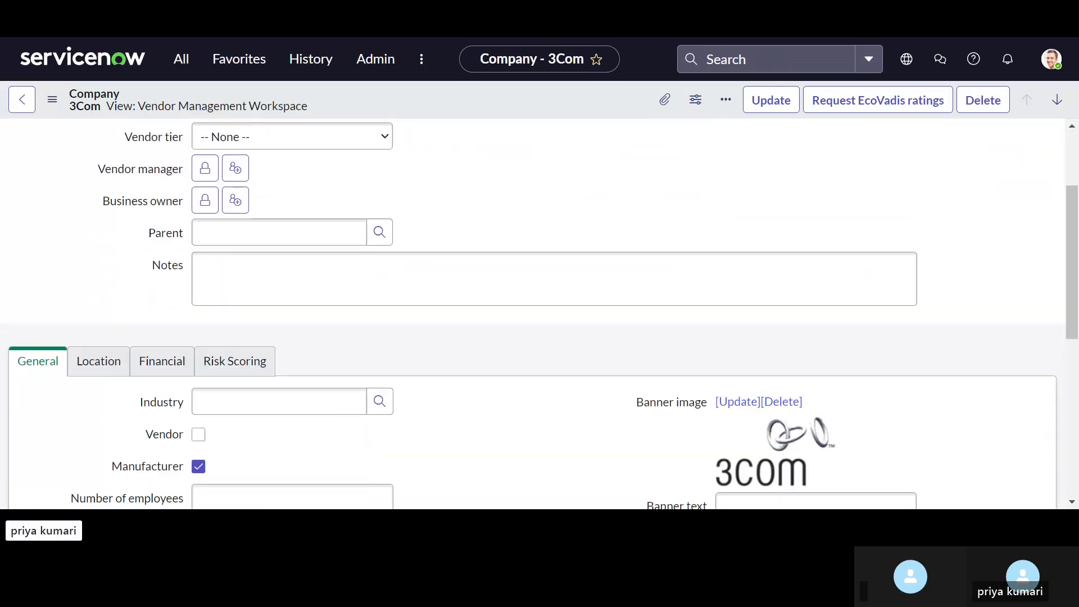
scroll(248, 341, down, 2)
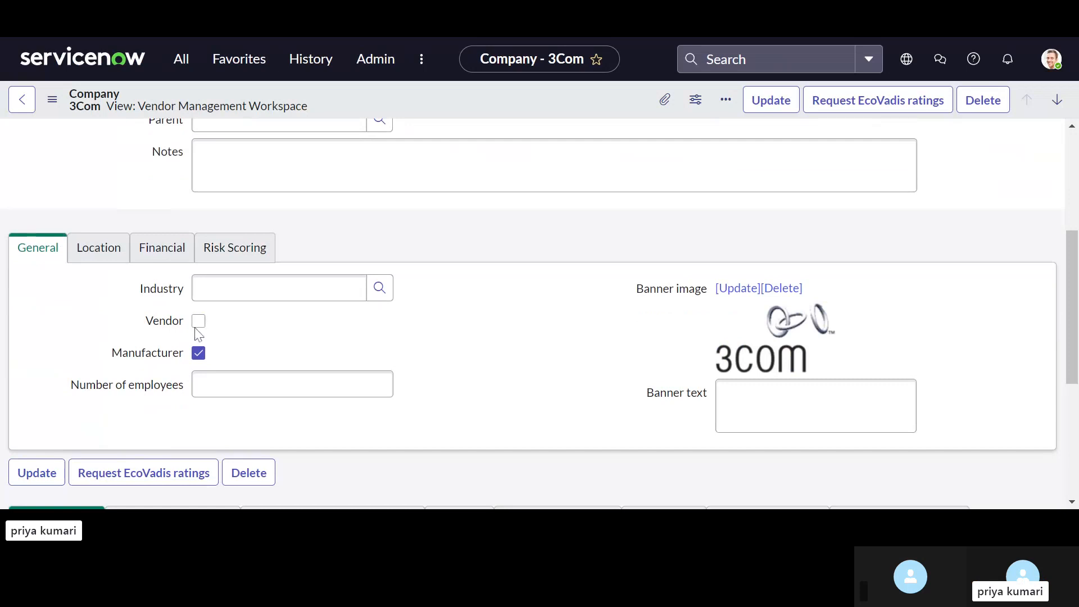
scroll(277, 349, down, 5)
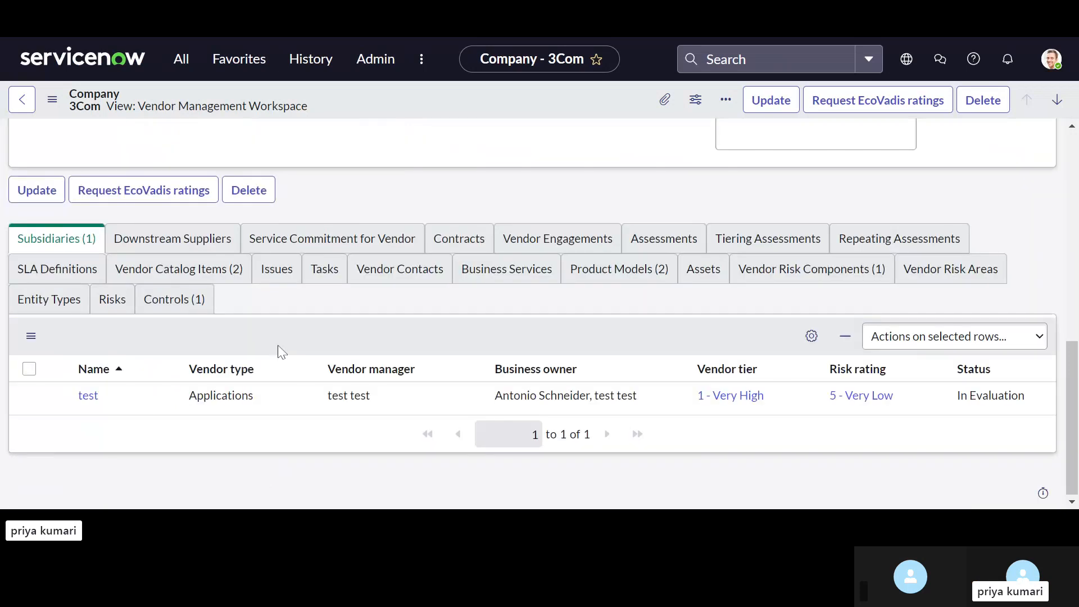
scroll(277, 351, up, 3)
scroll(228, 338, up, 2)
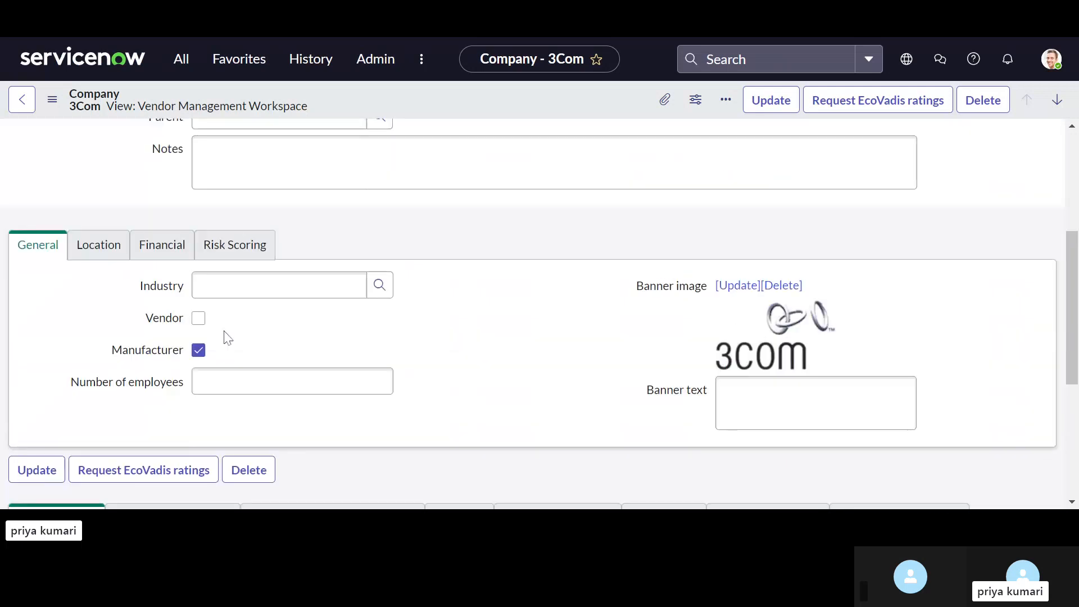
click(199, 318)
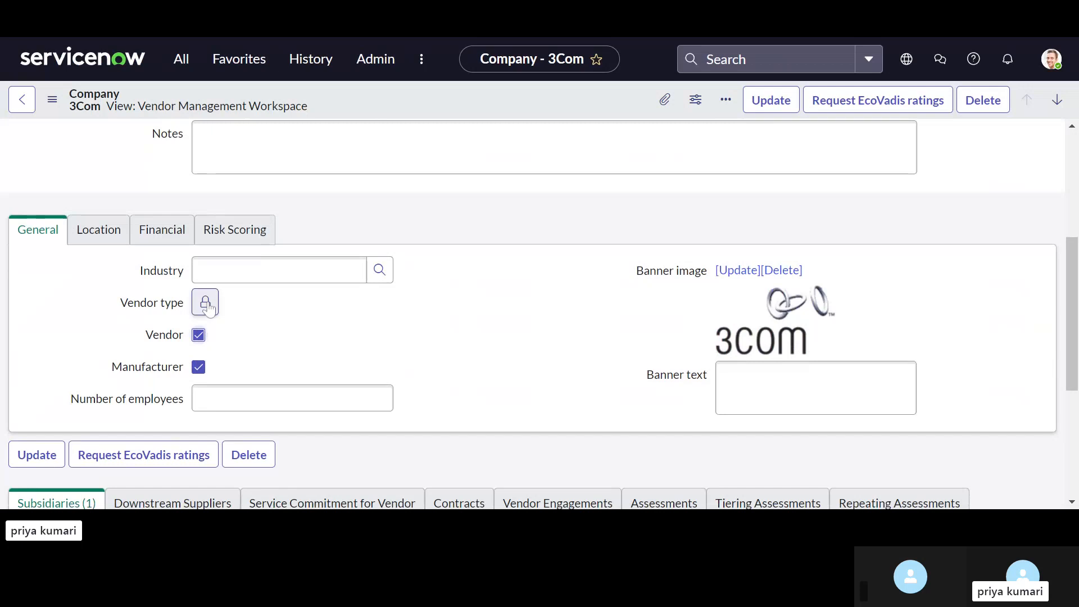
Step: Unlock 3Com's vendor type and look up the available types, then lock it again without choosing one
click(206, 304)
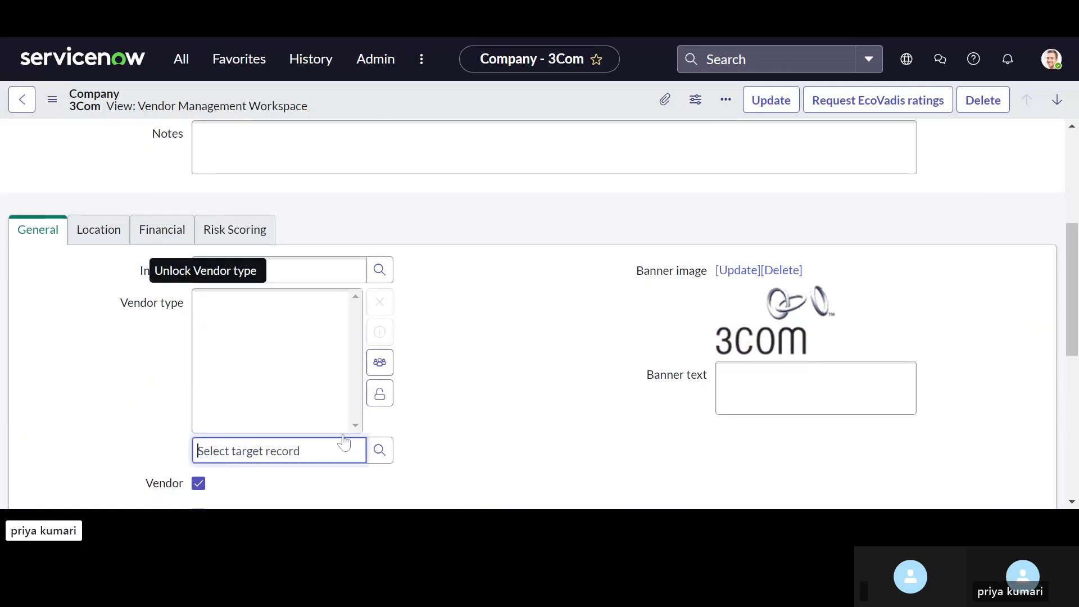
click(376, 451)
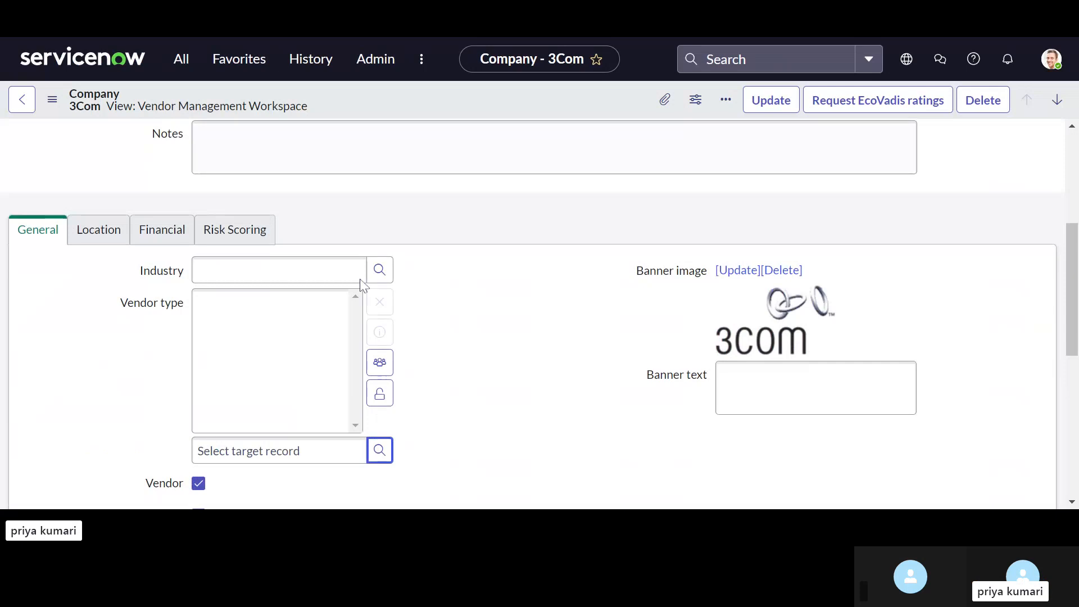
click(380, 393)
Step: Save the 3Com company record and stay on its form
scroll(472, 387, down, 2)
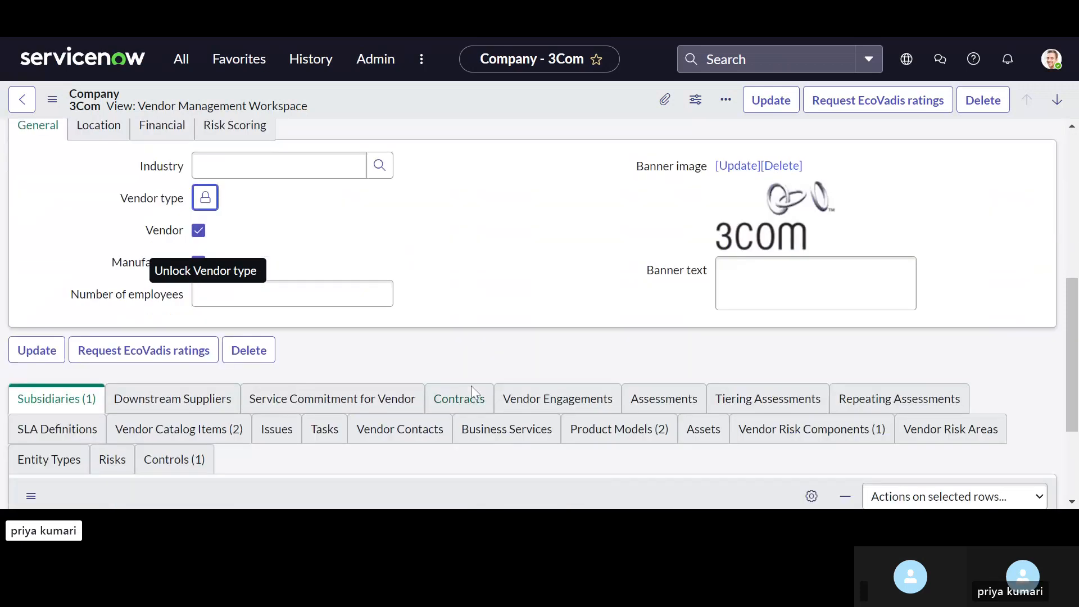
scroll(472, 387, up, 2)
scroll(469, 340, up, 5)
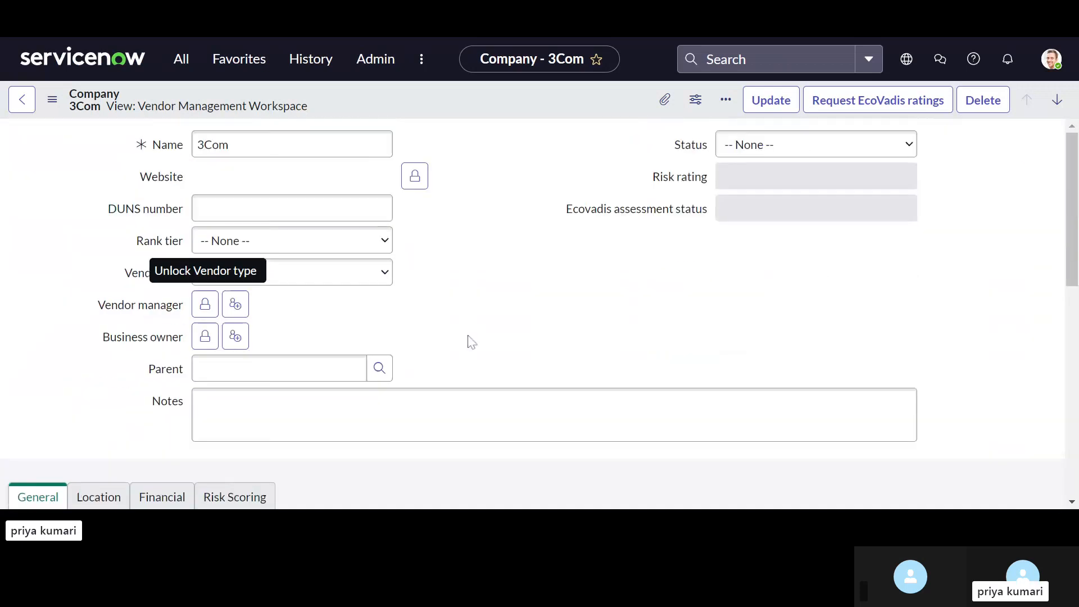
right_click(507, 115)
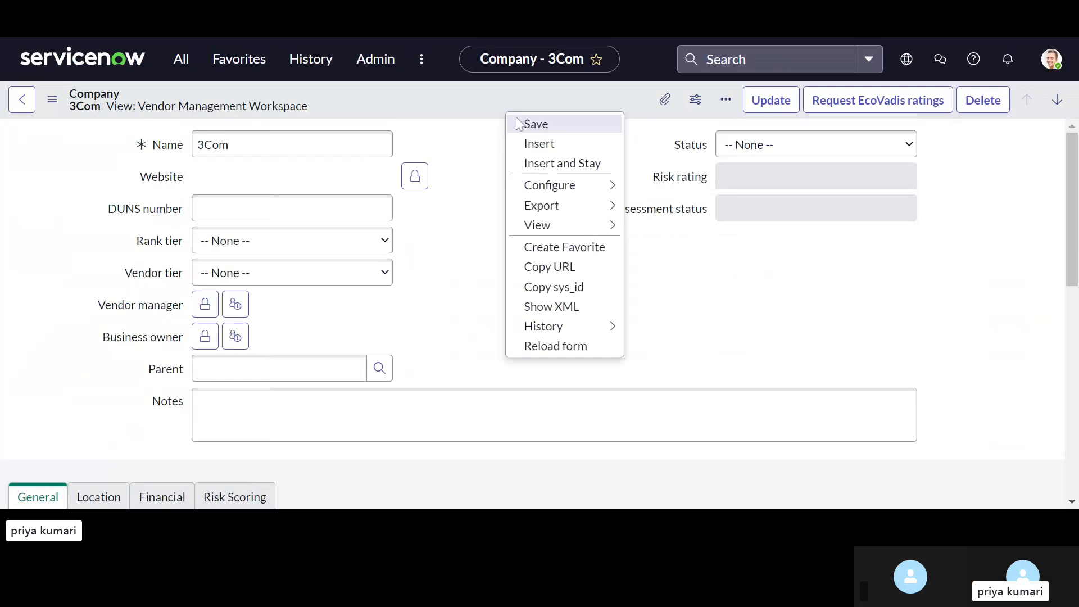
click(522, 124)
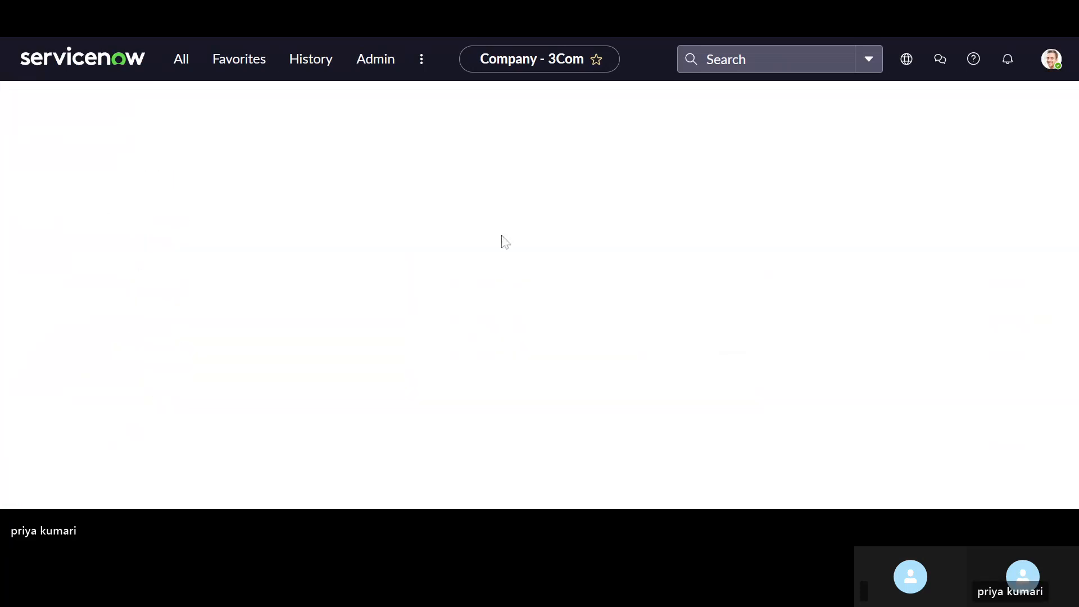
Step: Review the saved 3Com record, examining its main fields, General section and the available related lists
scroll(458, 263, down, 1)
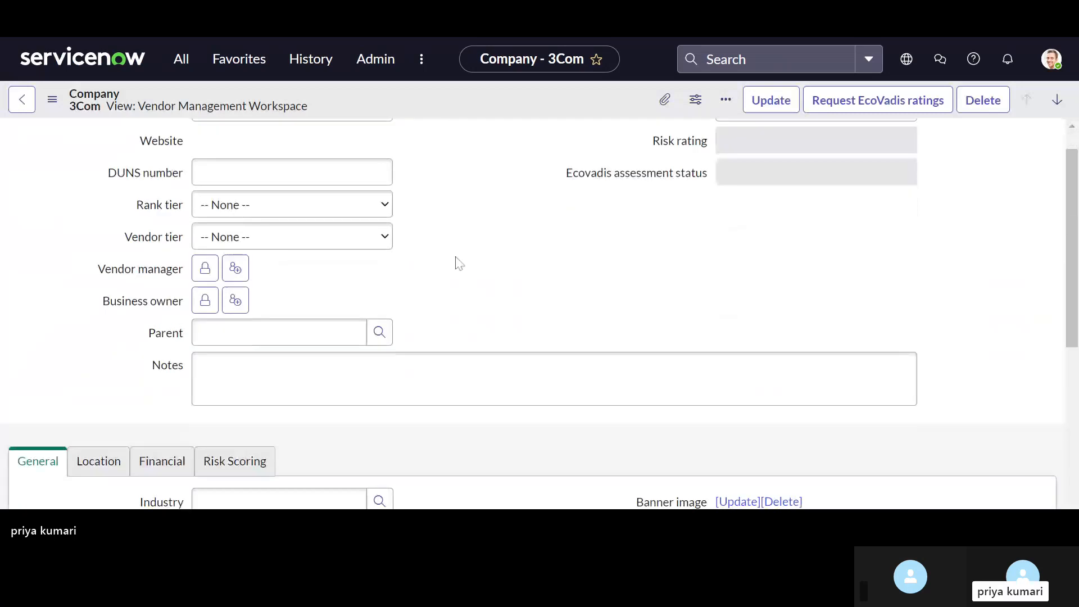
scroll(458, 263, down, 2)
scroll(459, 264, down, 2)
scroll(460, 263, up, 4)
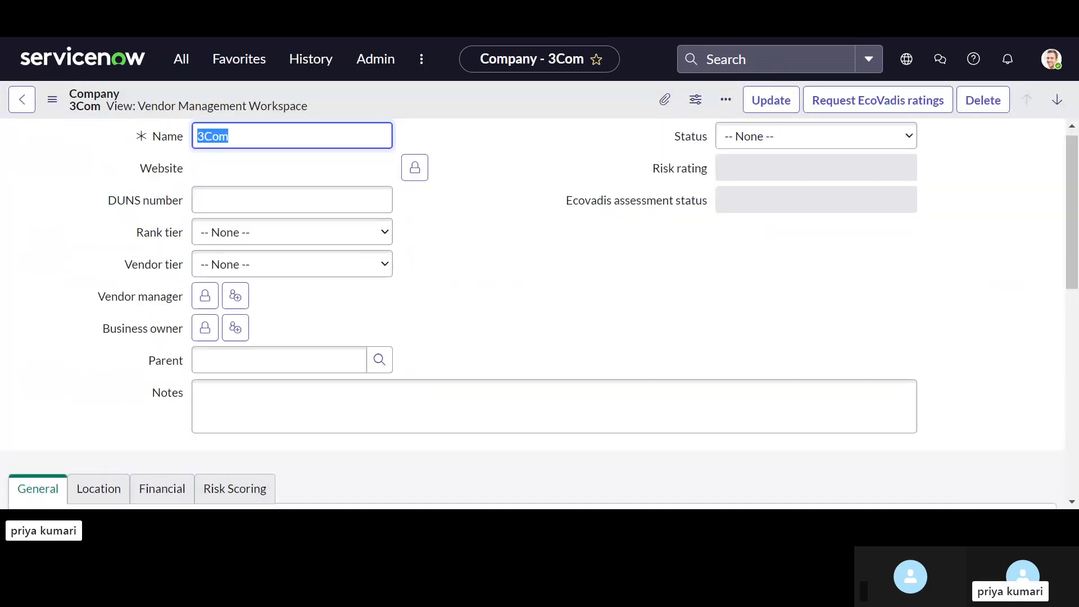
scroll(404, 336, down, 2)
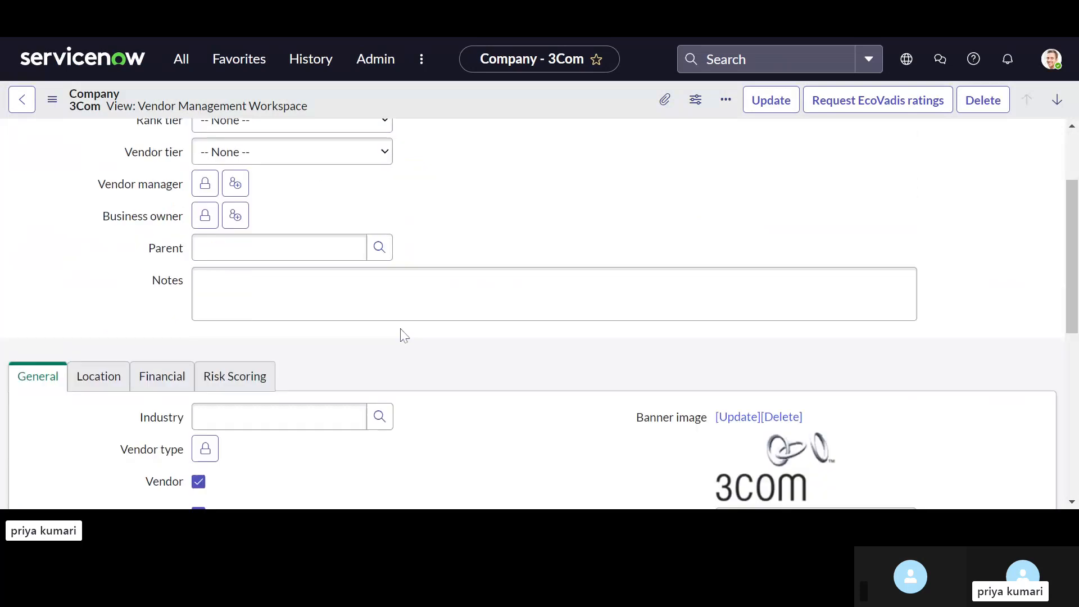
scroll(404, 335, down, 3)
scroll(403, 335, down, 1)
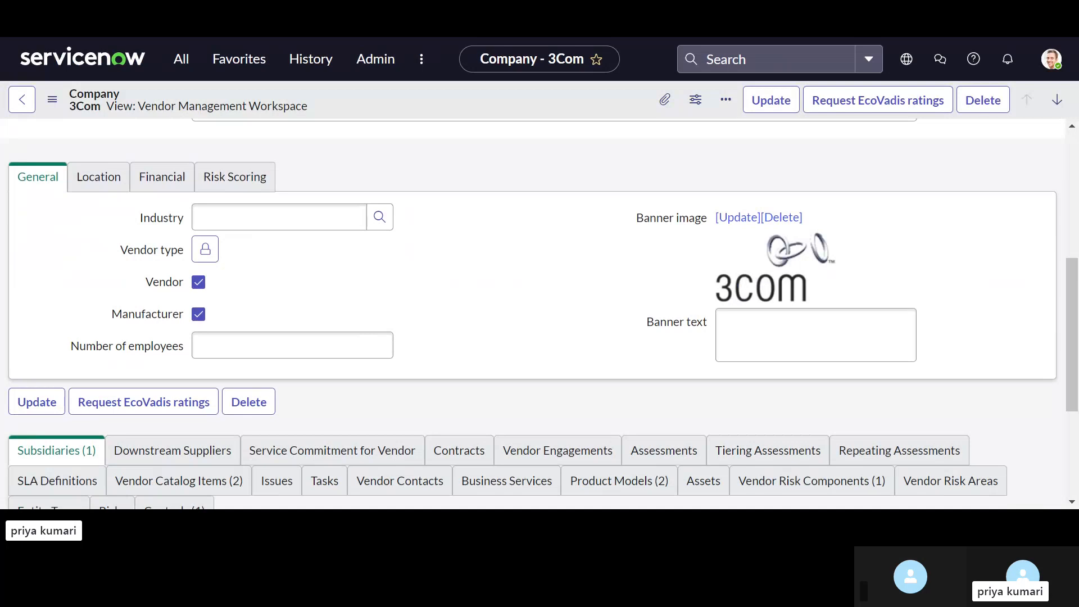
scroll(382, 302, down, 1)
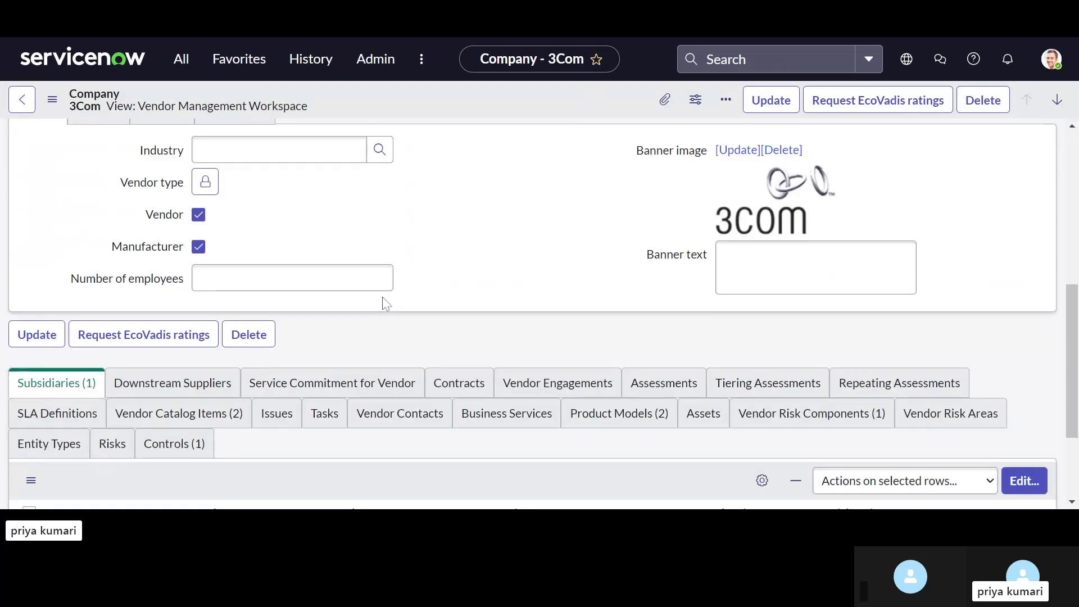
scroll(384, 303, up, 5)
scroll(196, 277, down, 7)
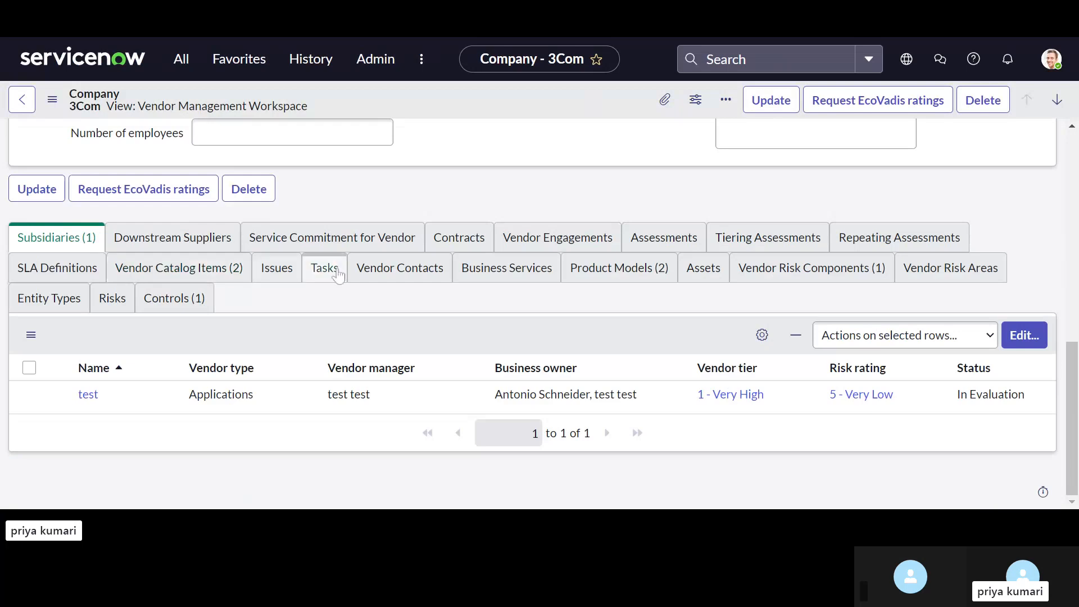
Step: Examine the Vendor Contacts, Assessments and Tiering Assessments related lists of 3Com
click(392, 283)
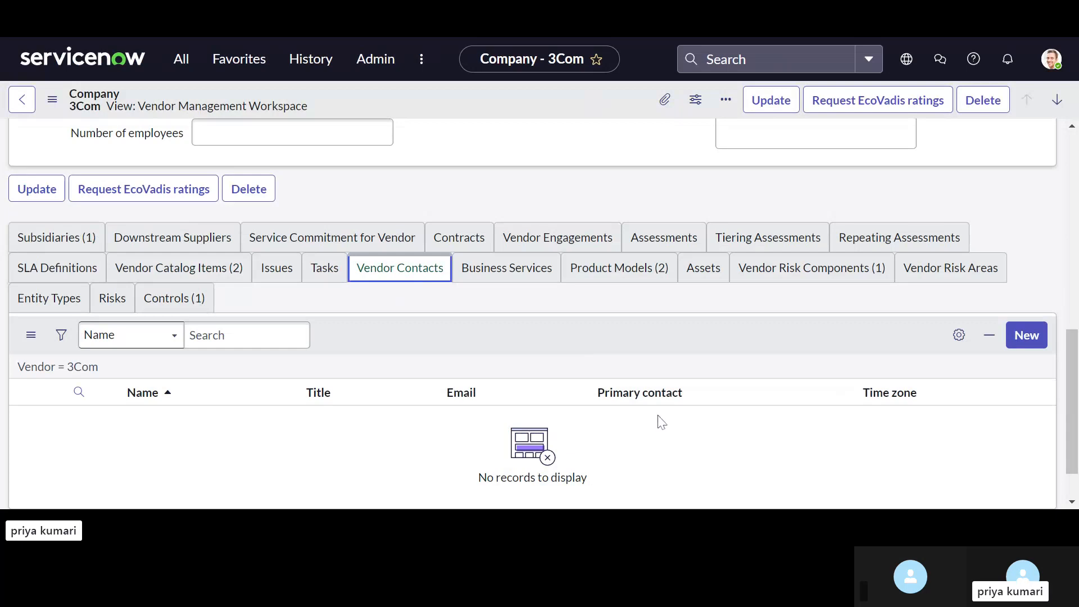
scroll(655, 421, down, 1)
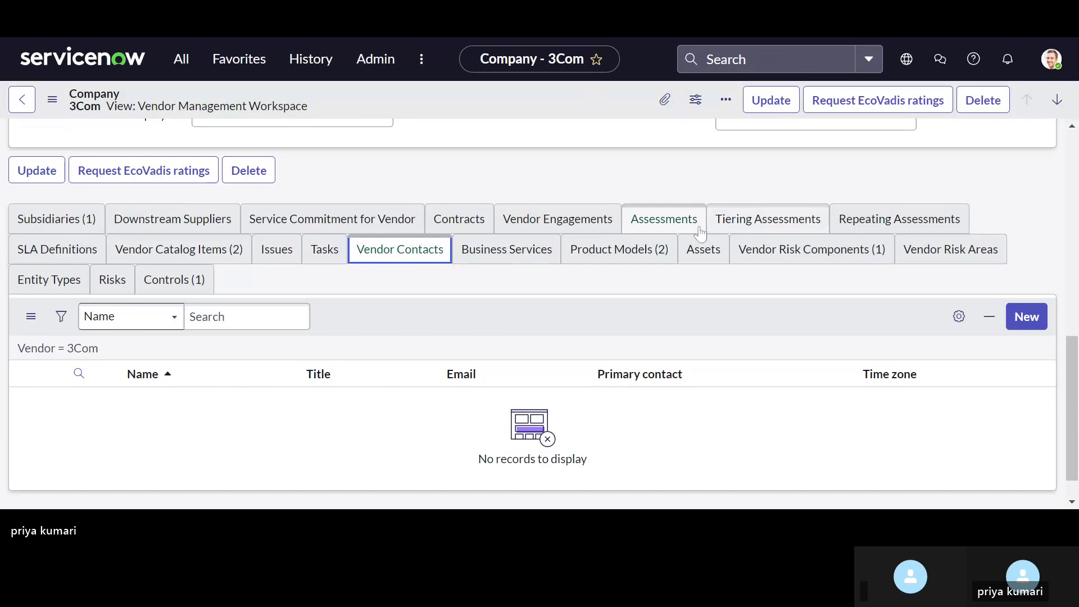
click(684, 230)
click(748, 230)
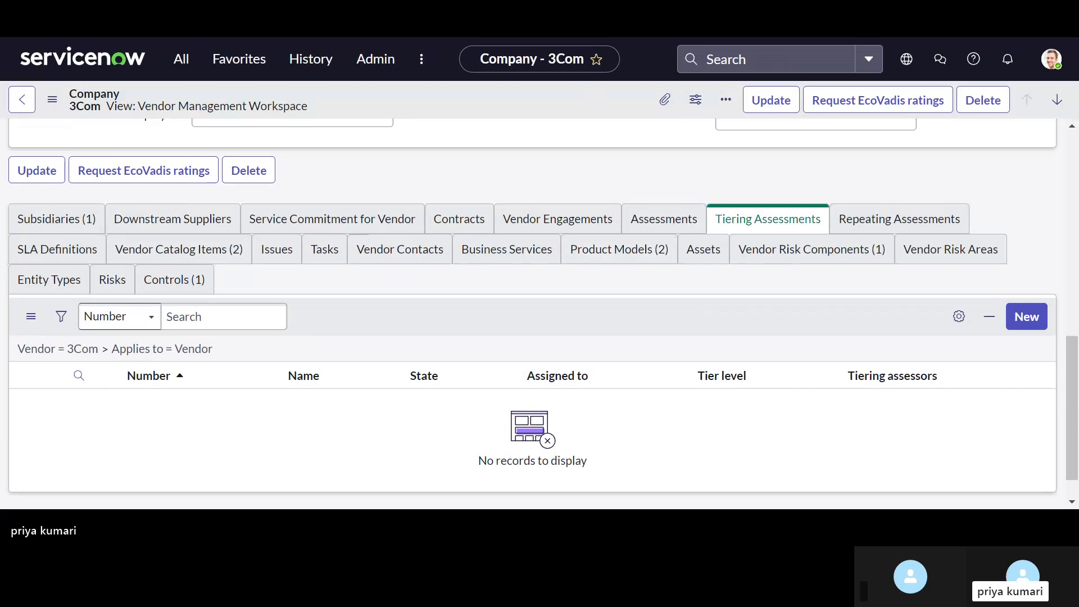
click(767, 219)
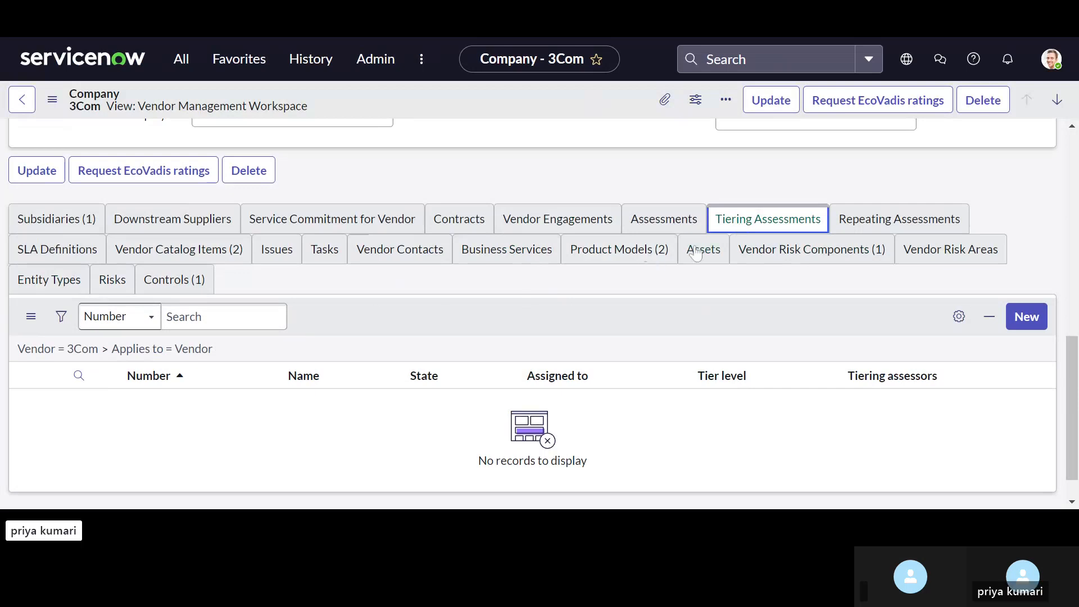
Step: Return to the Companies list and start a new company record named XYZ
scroll(147, 186, up, 8)
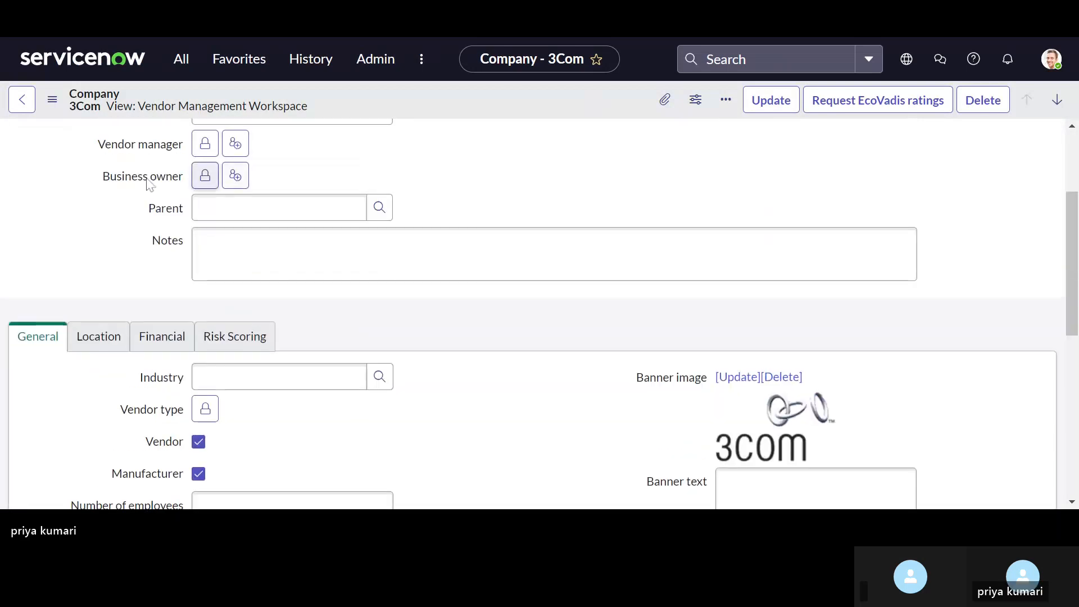
click(25, 101)
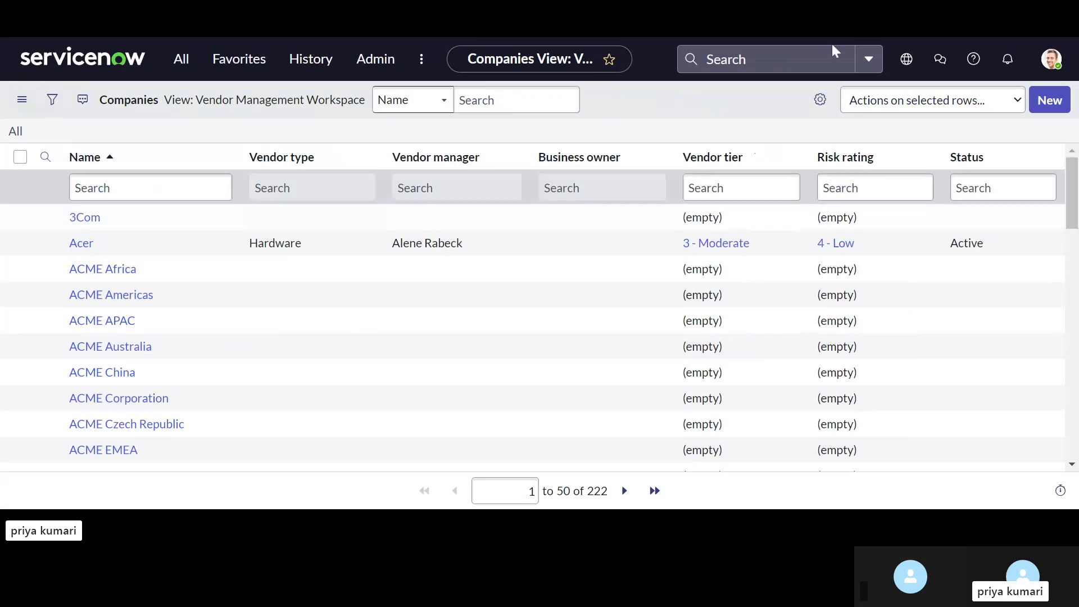
click(1045, 102)
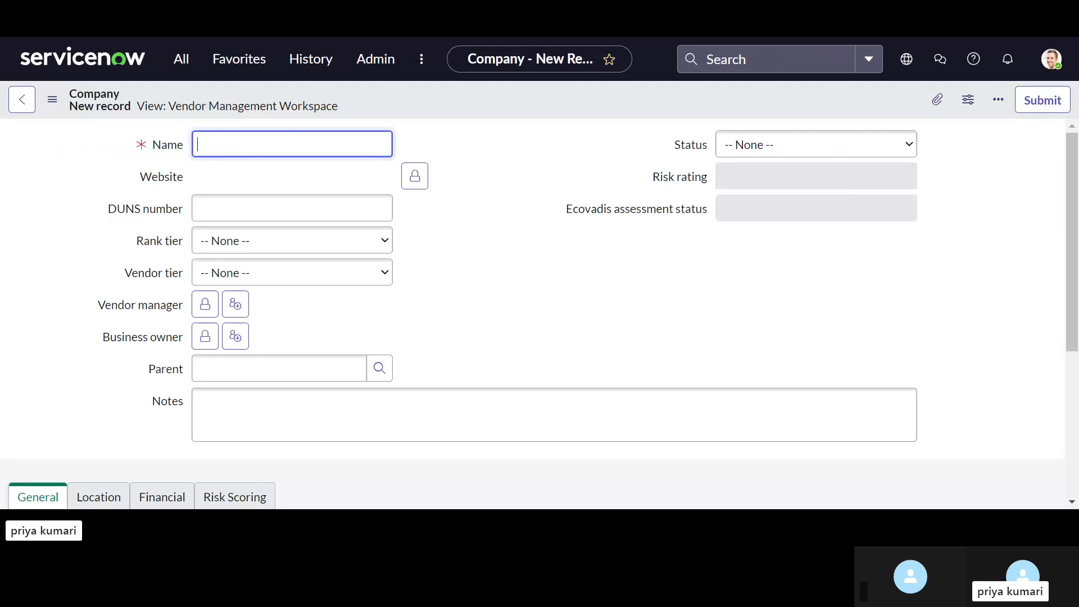
text(XYZ)
click(567, 304)
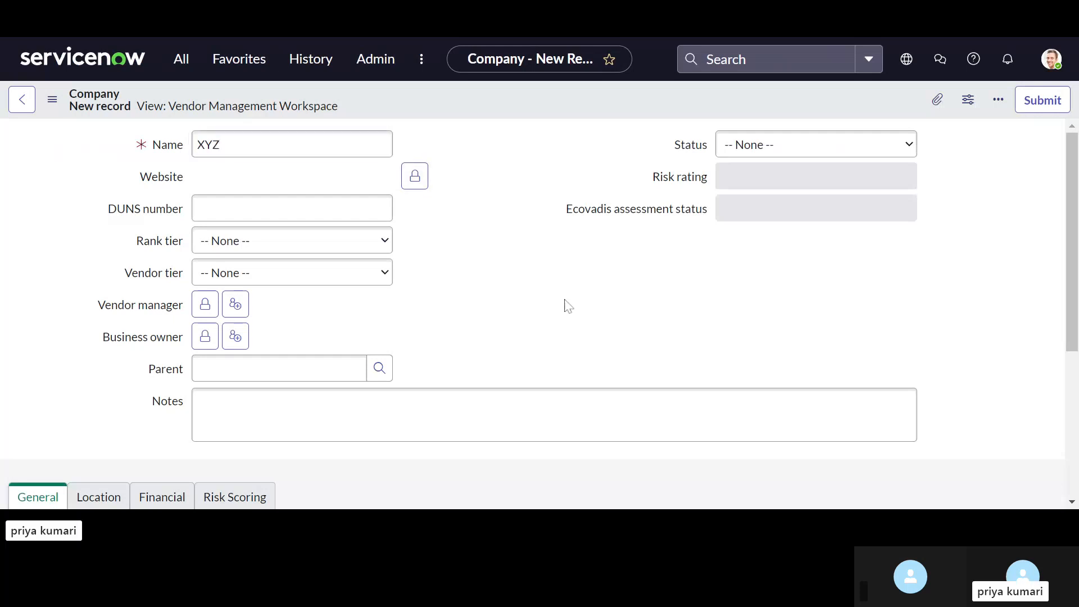
Step: Set the new company's rank tier to Other and its vendor tier to 4 - Low
click(292, 208)
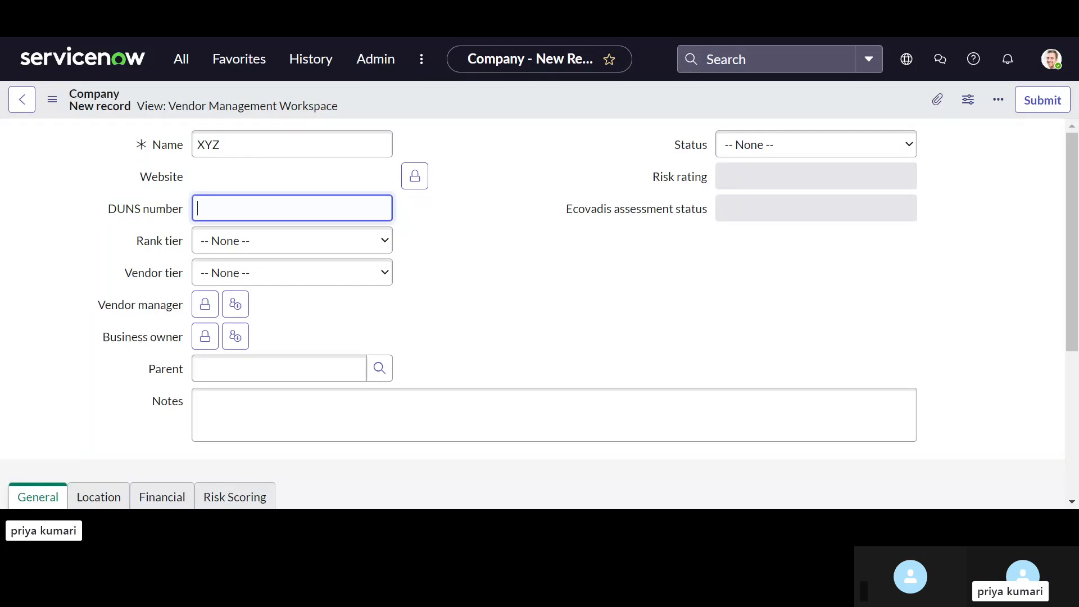
mouse_move(177, 216)
click(276, 248)
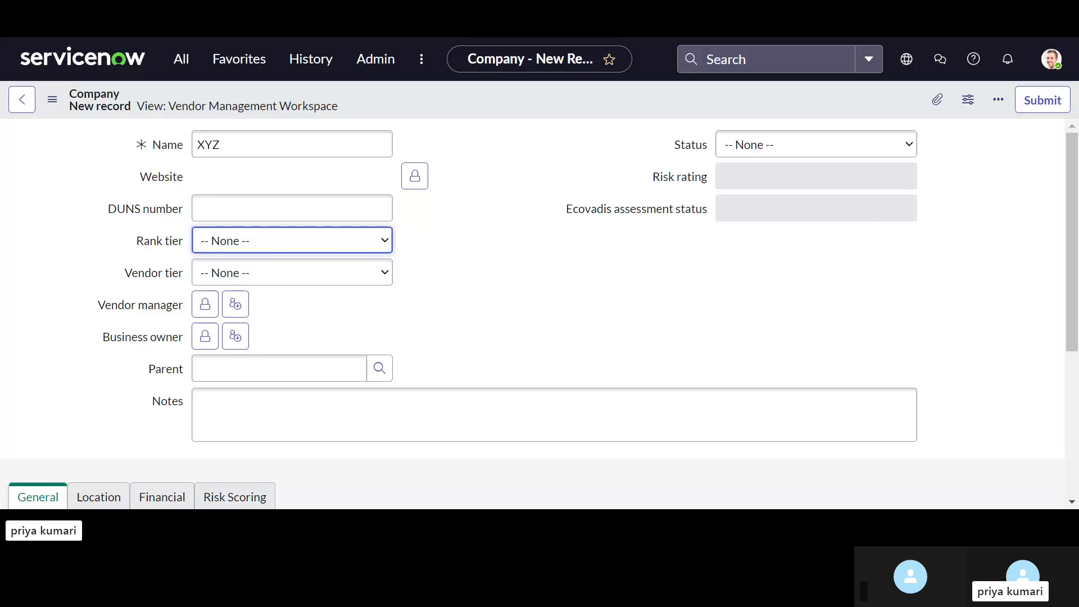
click(260, 313)
click(265, 344)
click(301, 285)
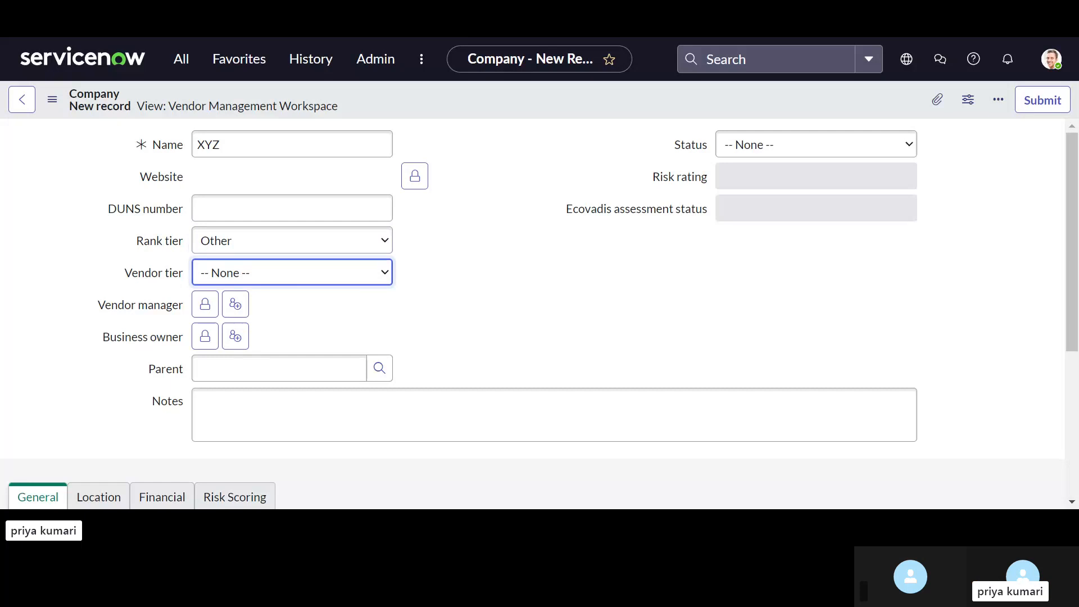
click(269, 368)
scroll(444, 331, up, 1)
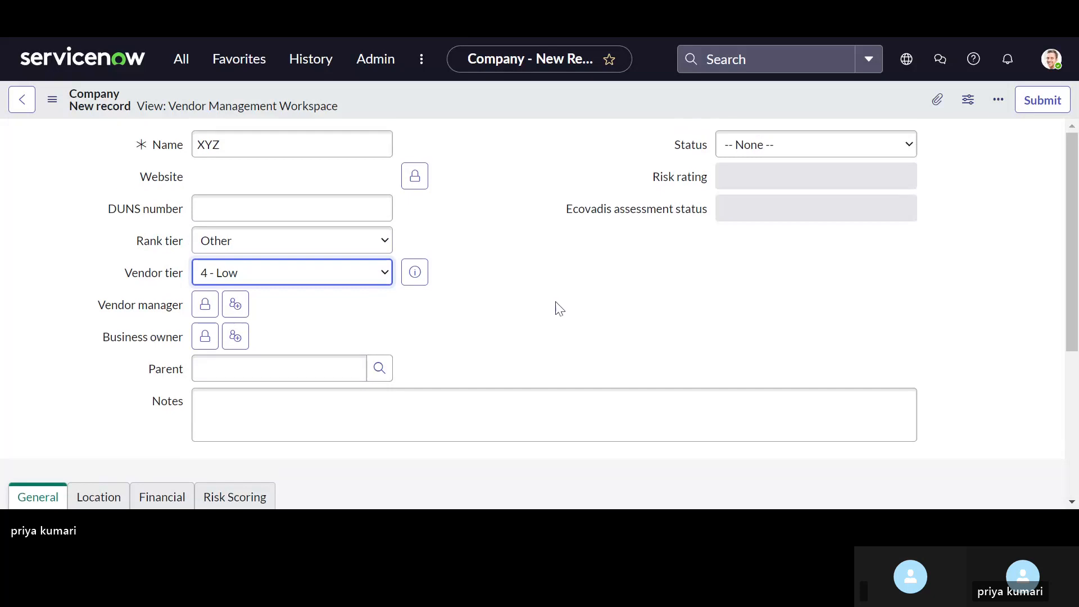
Step: Set the new company's status to Selected
click(776, 155)
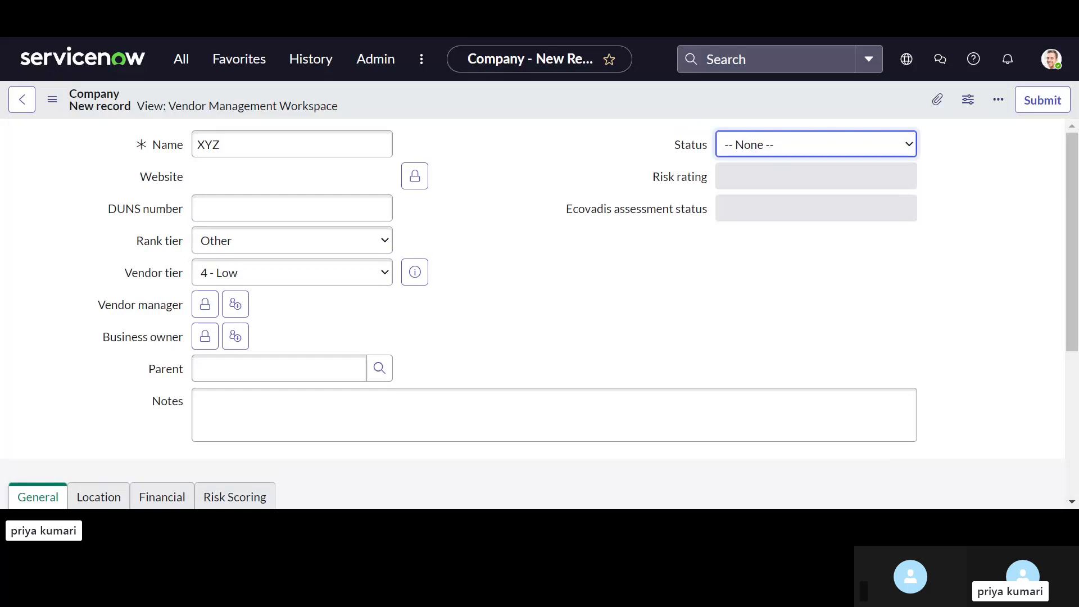
click(775, 236)
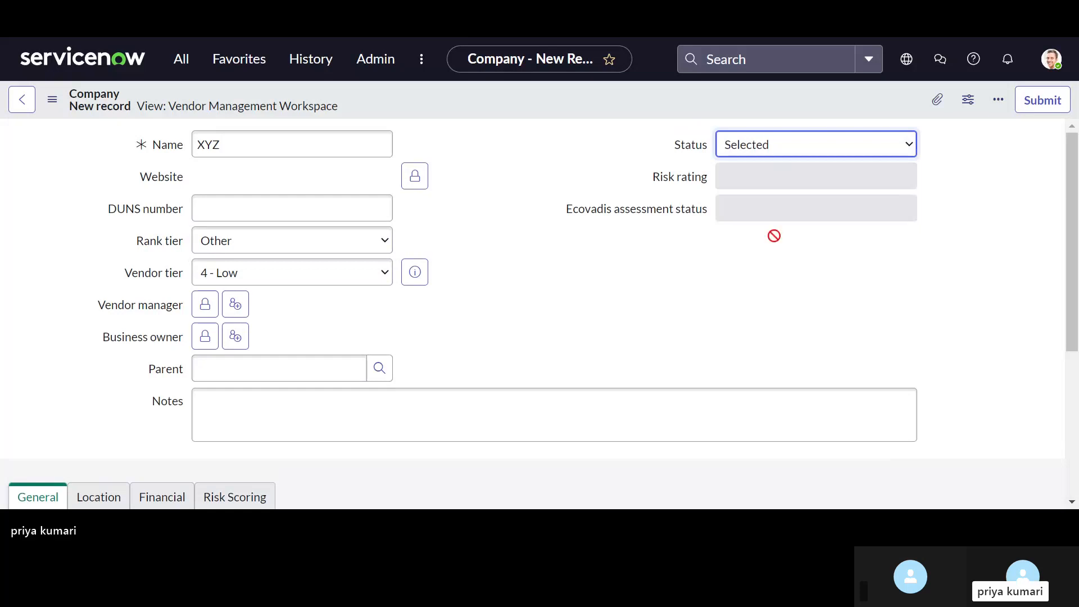
scroll(669, 299, down, 1)
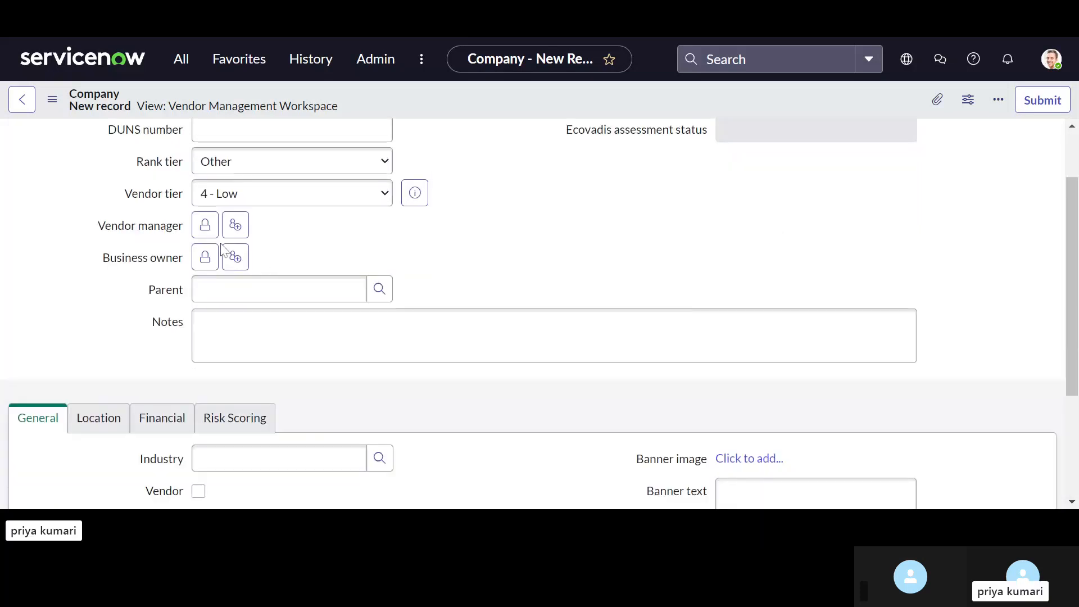
Step: Assign the user test test as the new company's vendor manager and lock the field again
click(205, 226)
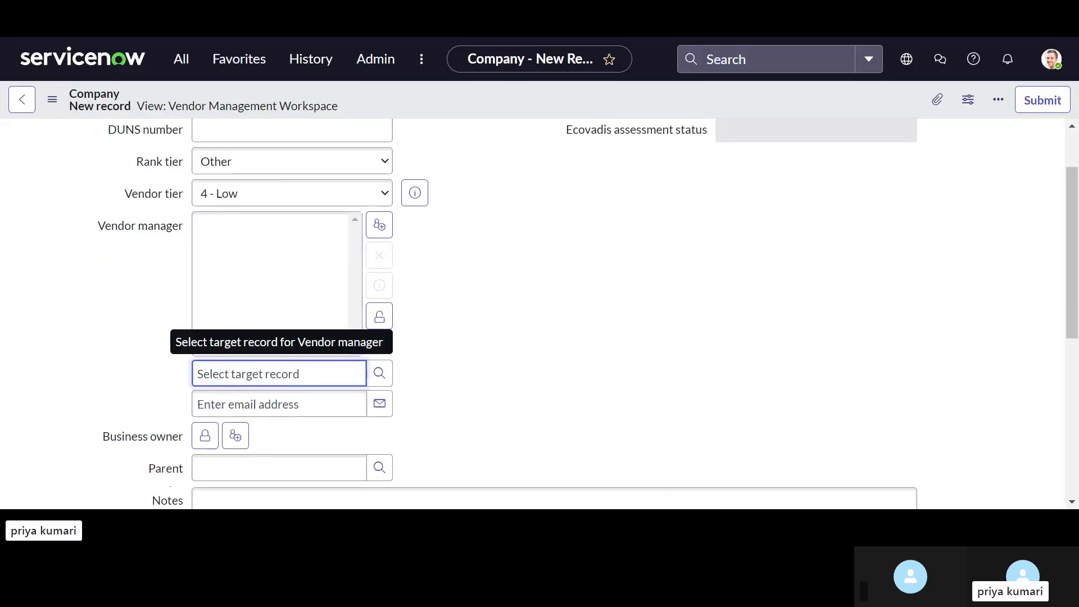
click(379, 373)
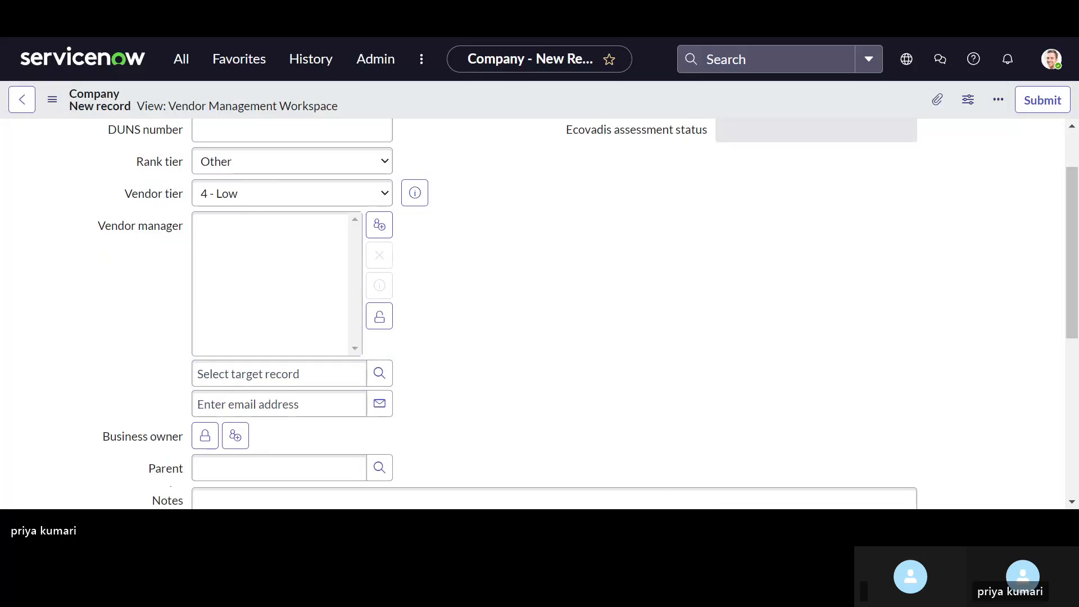
click(287, 373)
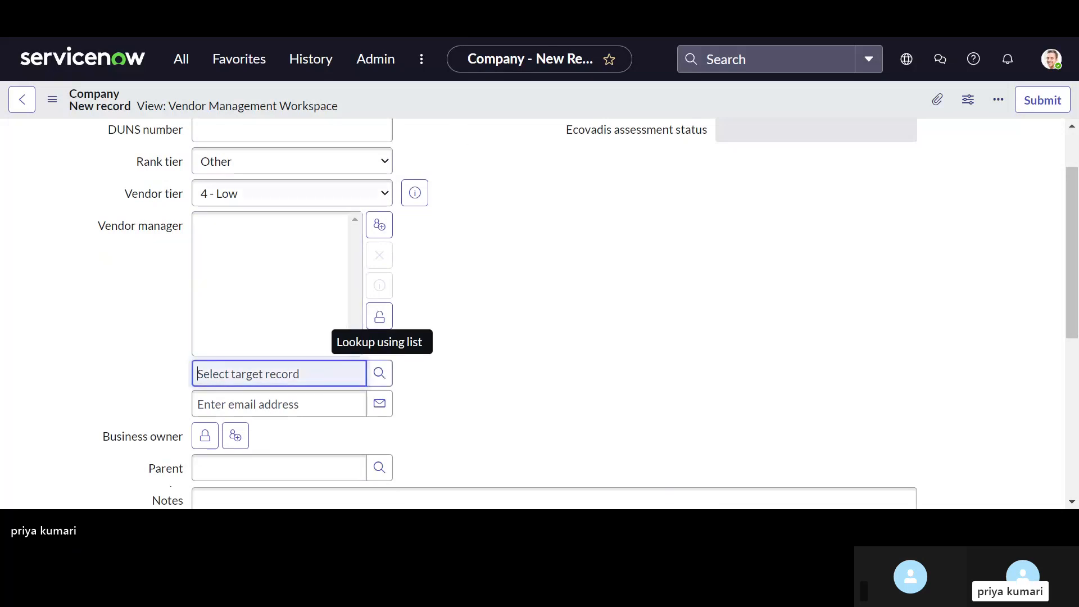
text(test)
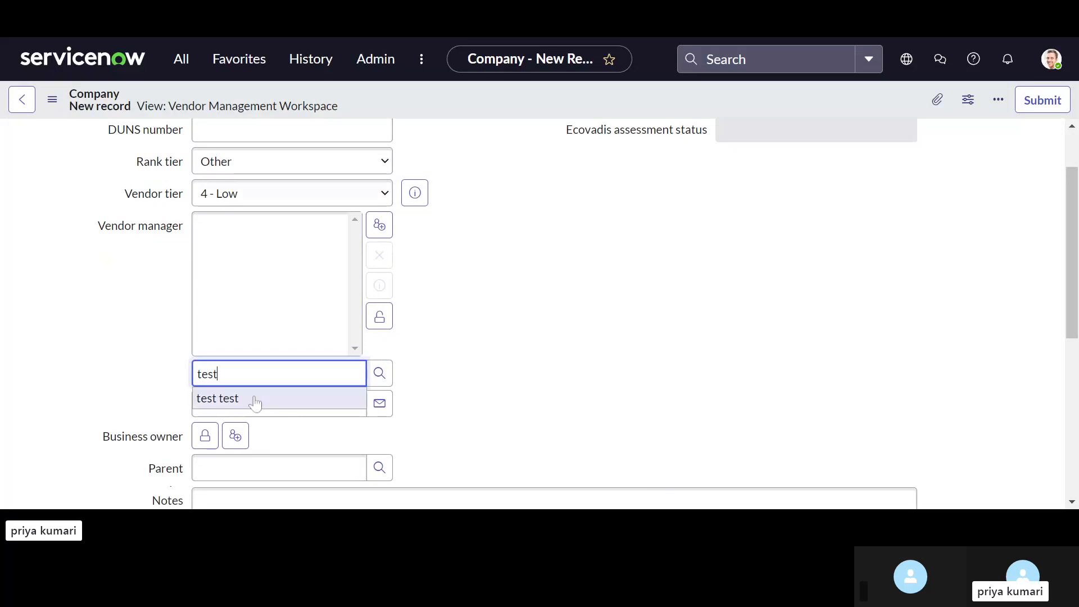
click(255, 401)
click(380, 320)
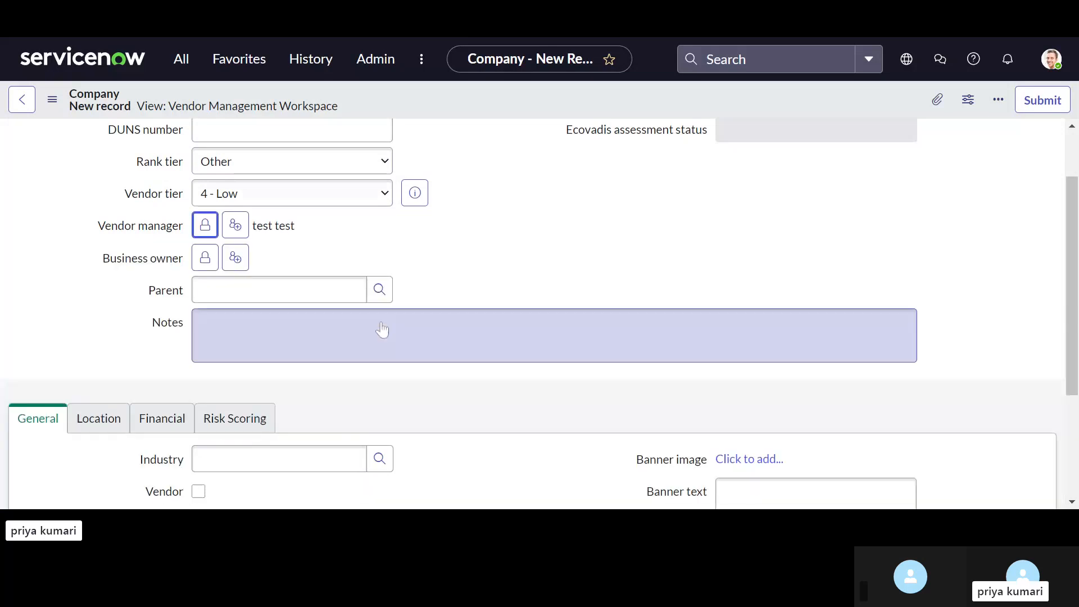
Step: Assign the user test test as the new company's business owner and lock the field again
scroll(382, 330, down, 1)
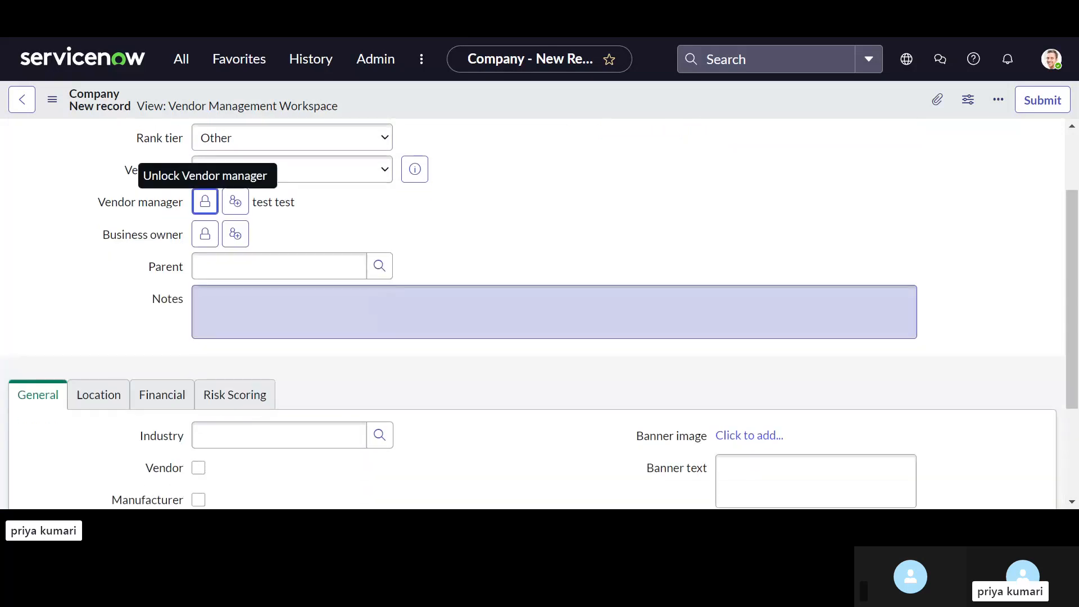
click(206, 236)
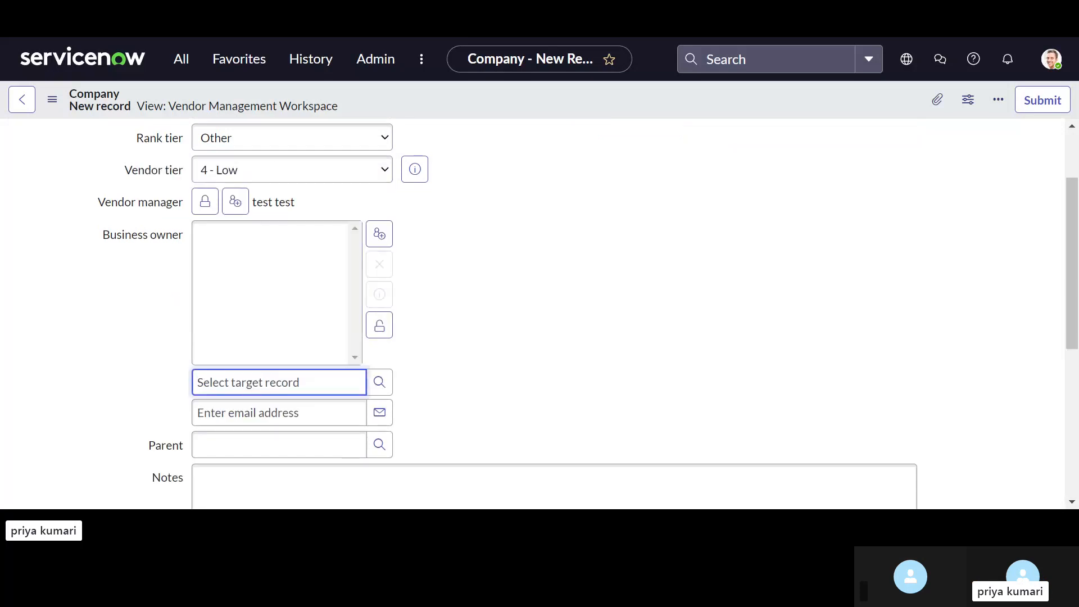
text(test tes)
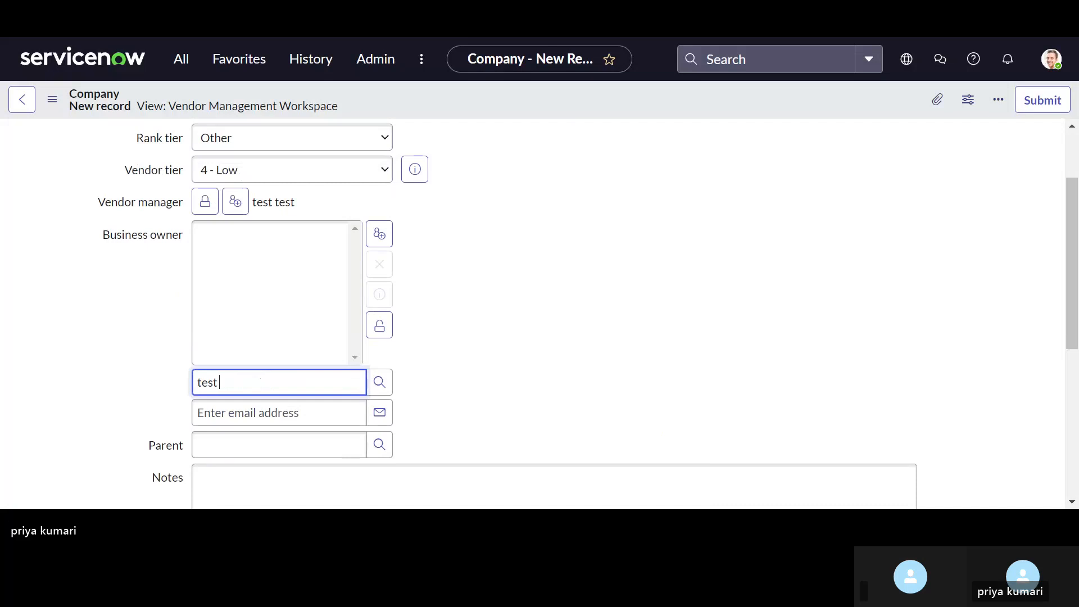
text(t)
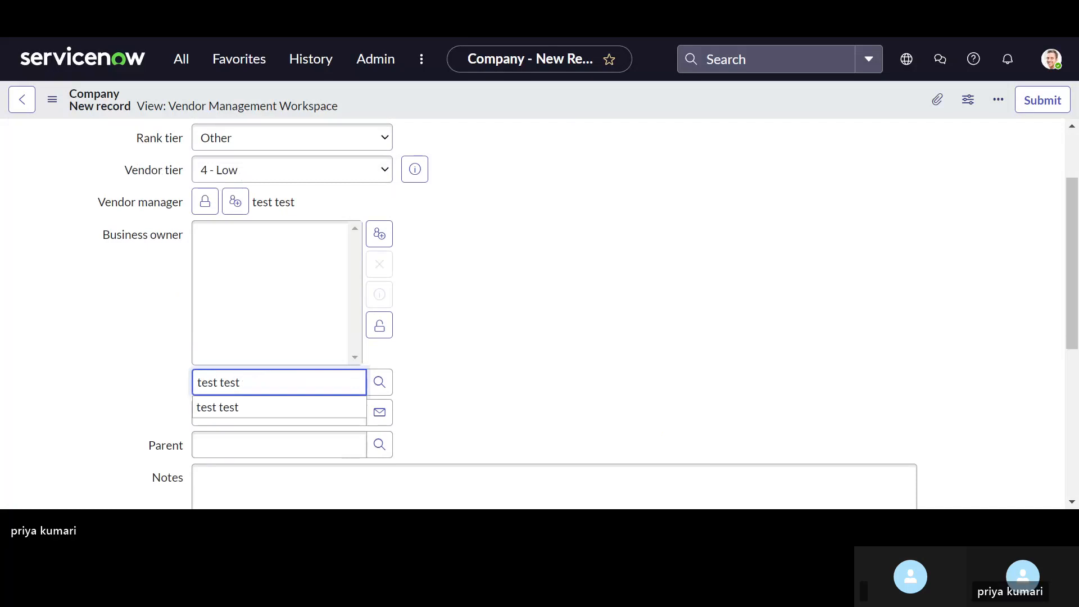
click(252, 406)
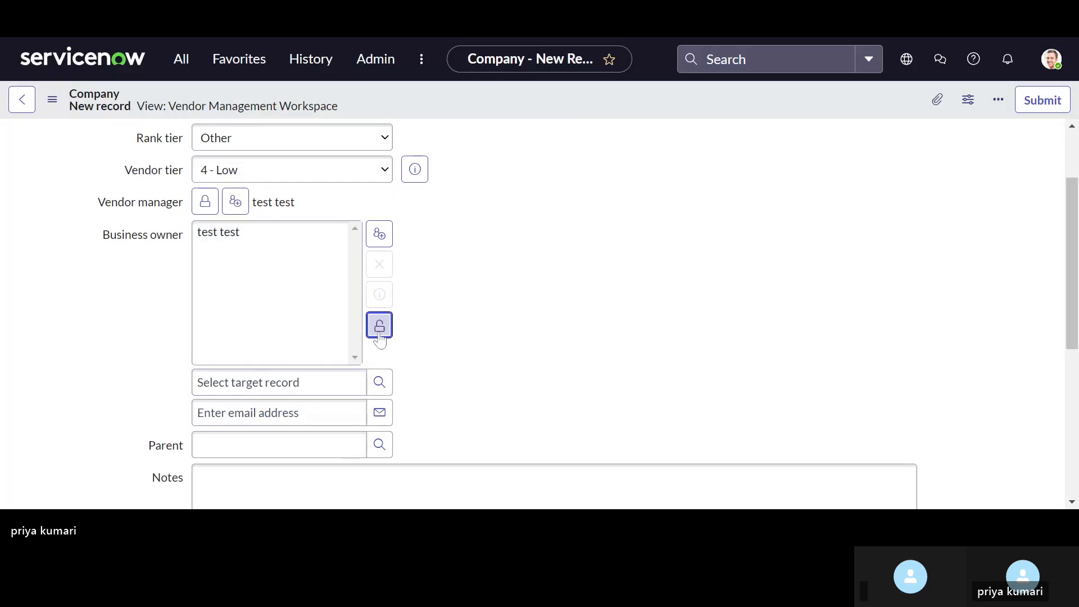
click(379, 326)
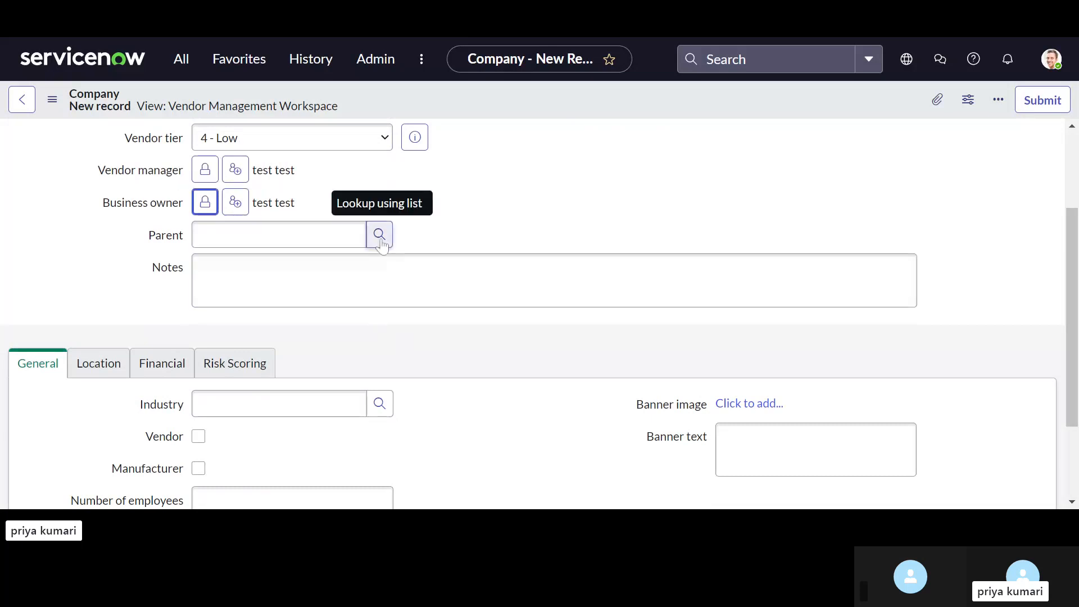
Step: Set the company's industry to Education and mark the company as a vendor
scroll(554, 281, down, 2)
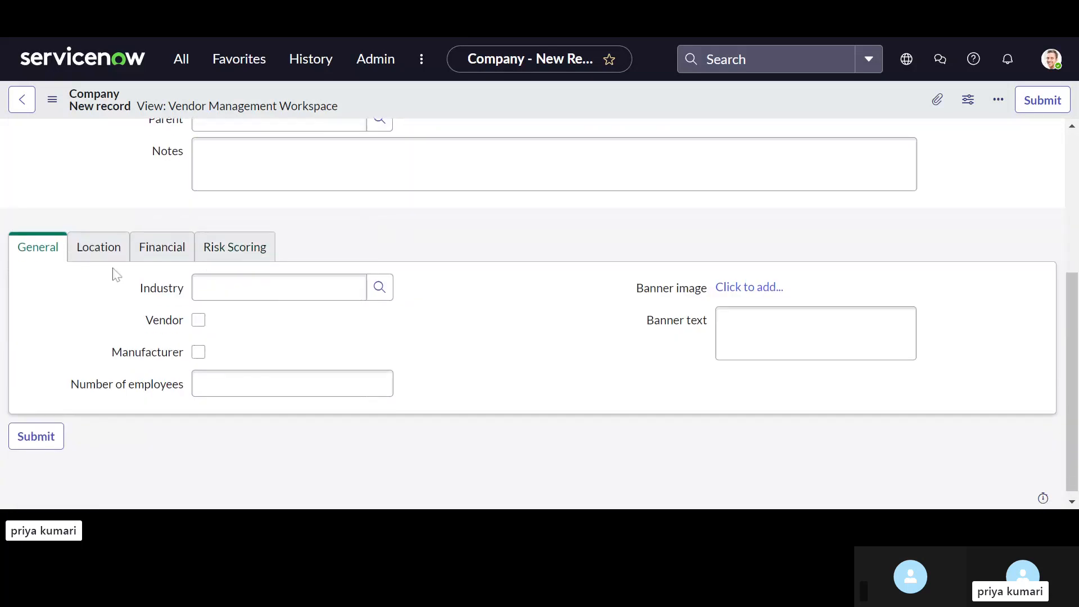
scroll(112, 275, down, 1)
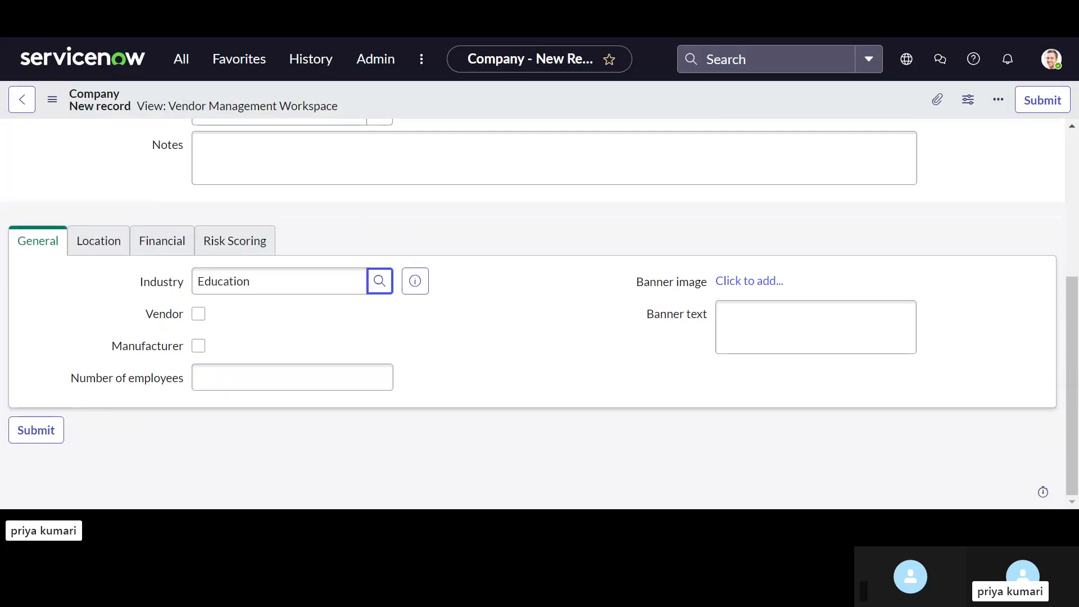
click(201, 314)
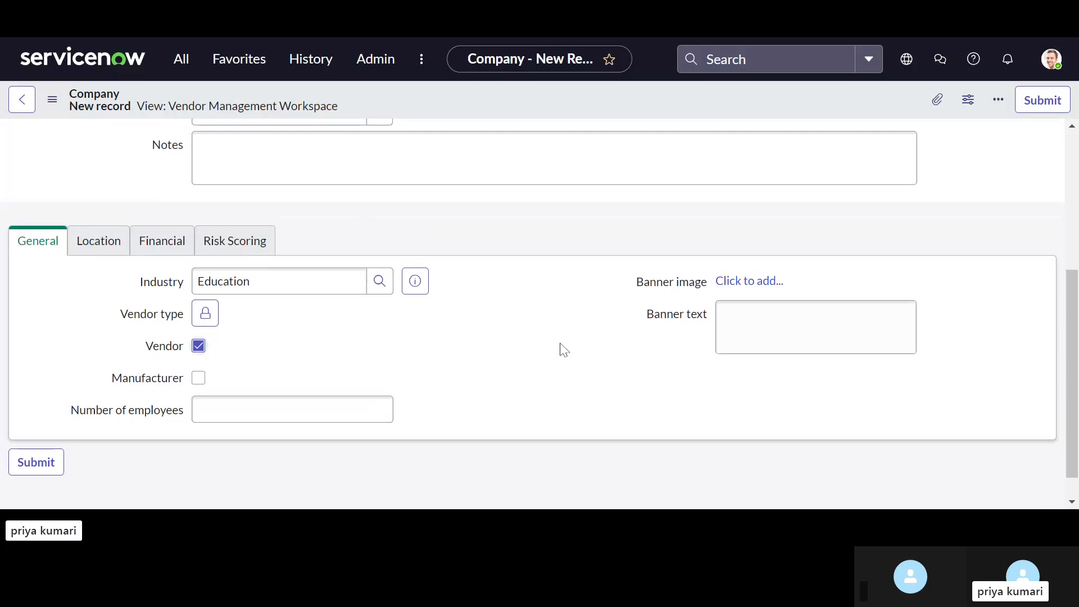
Step: Review the new company's Location, Financial and Risk Scoring fields, including those offered when the risk rating is overridden, leaving the override off
click(98, 241)
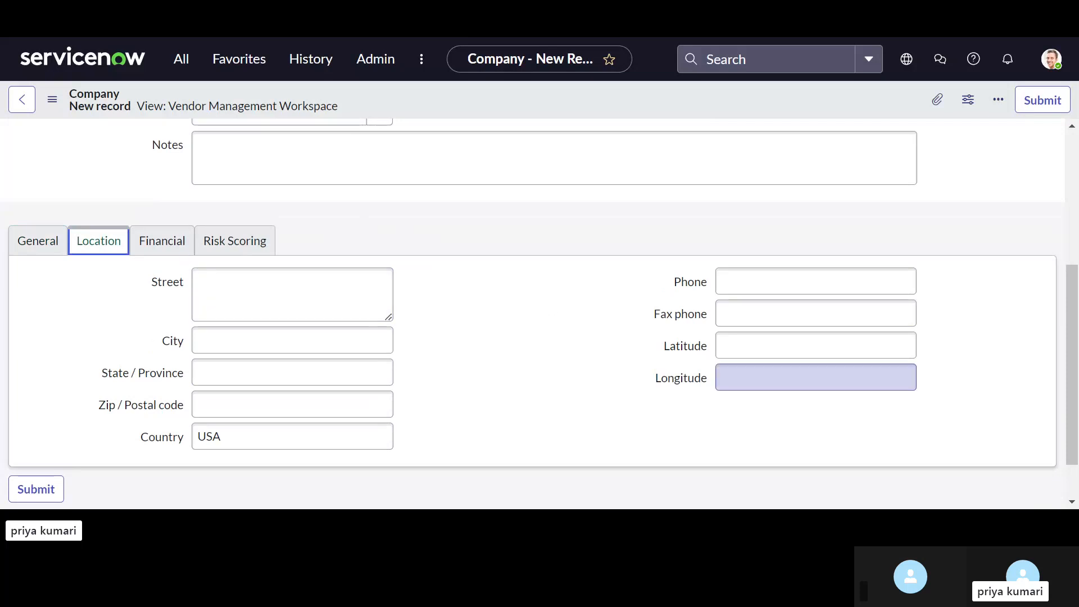
click(176, 251)
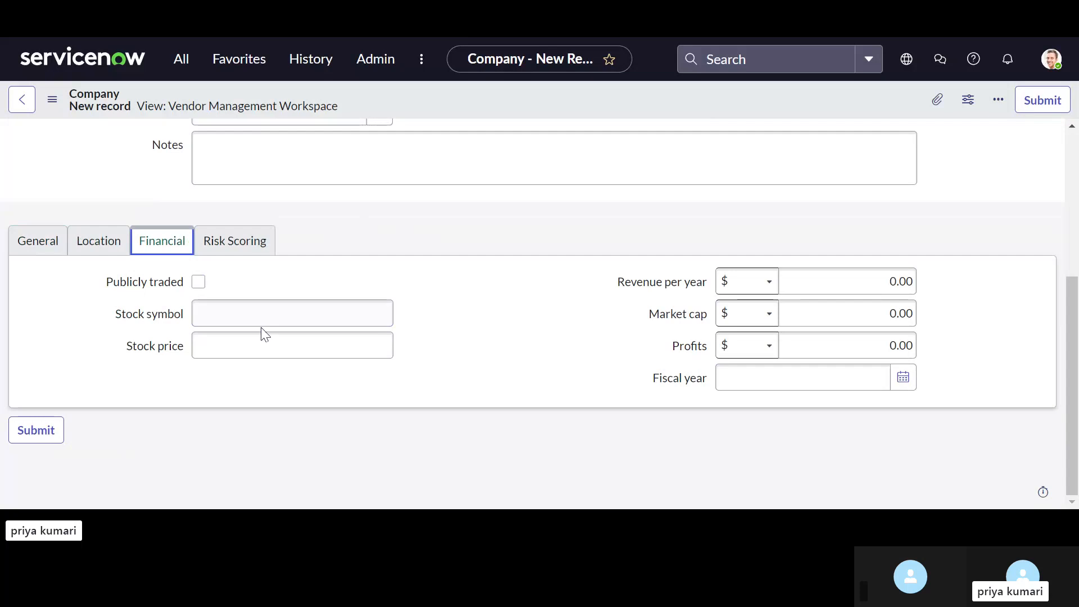
click(265, 238)
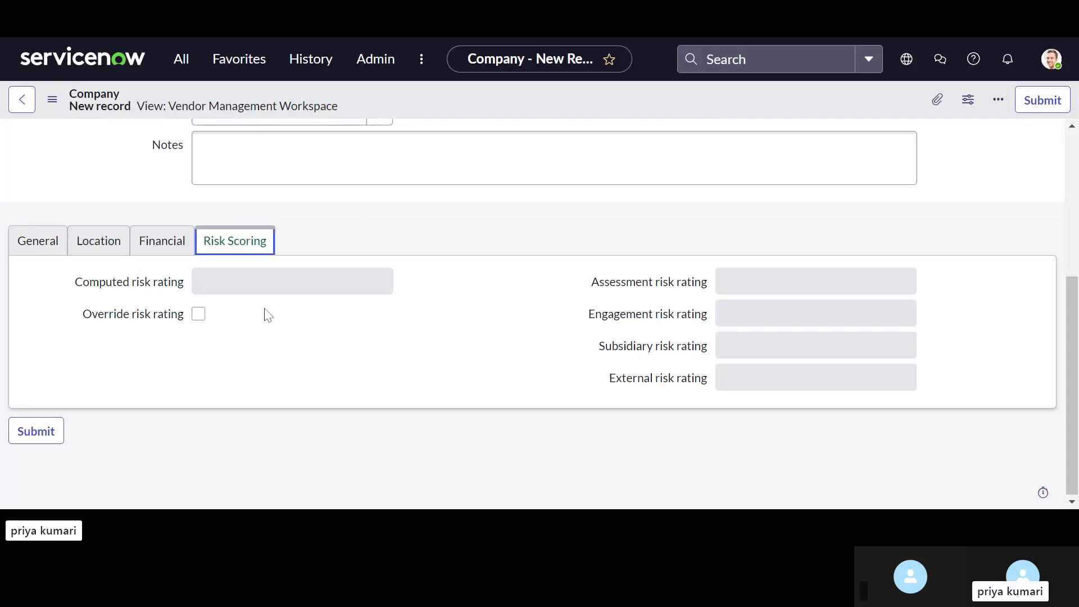
click(198, 316)
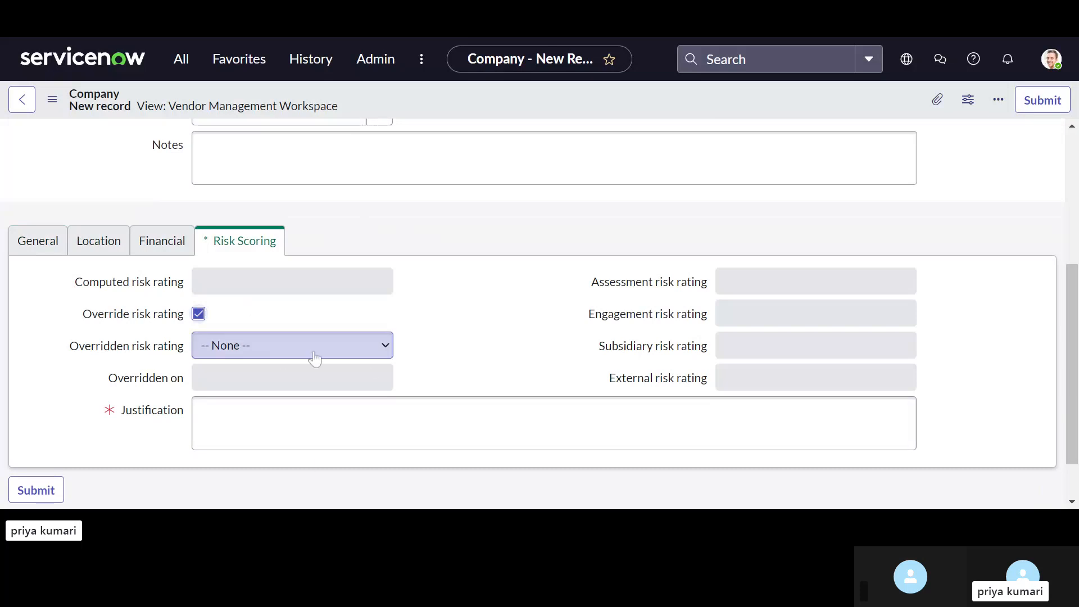
click(198, 316)
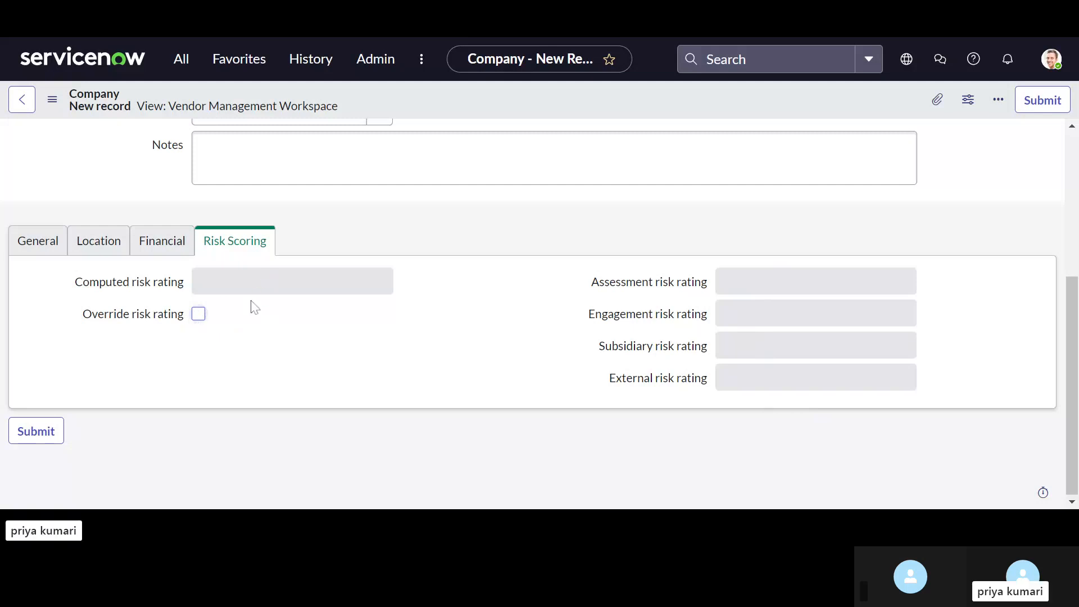
Step: Save the new company record XYZ while keeping it open
scroll(254, 308, up, 5)
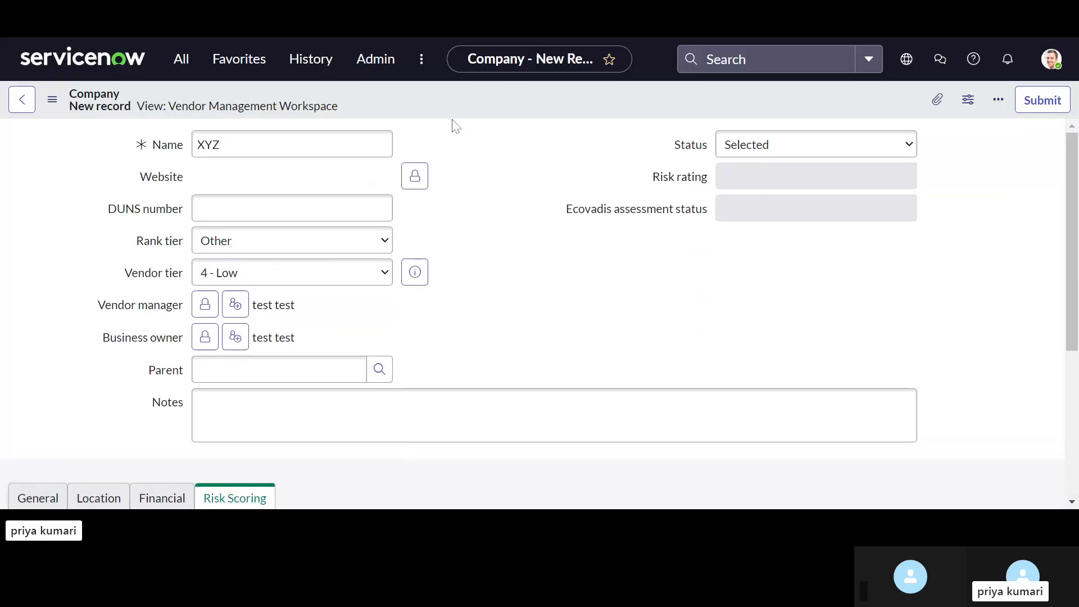
right_click(483, 105)
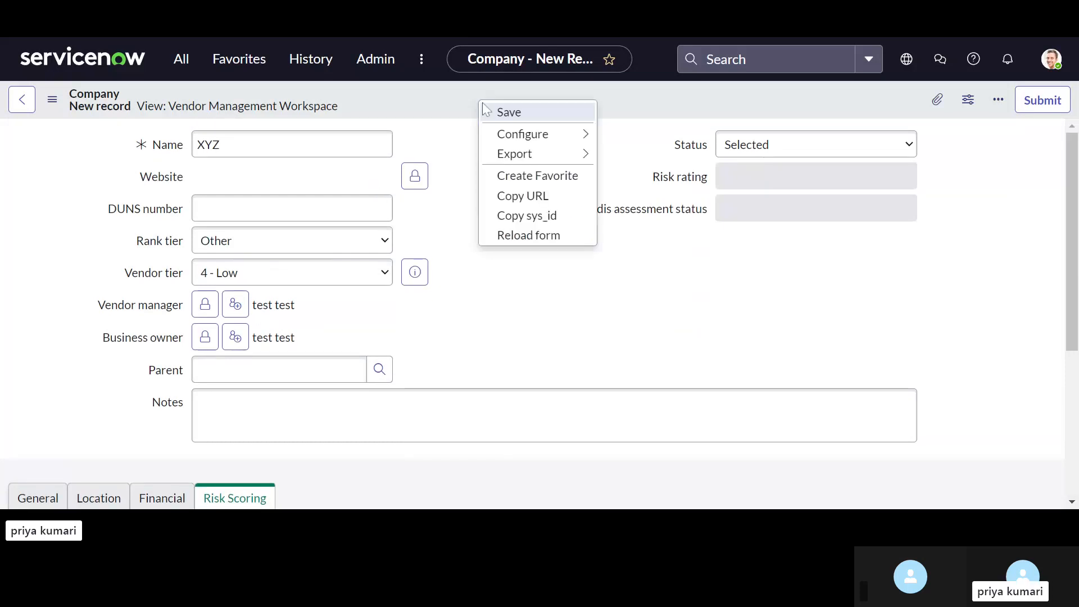
click(497, 115)
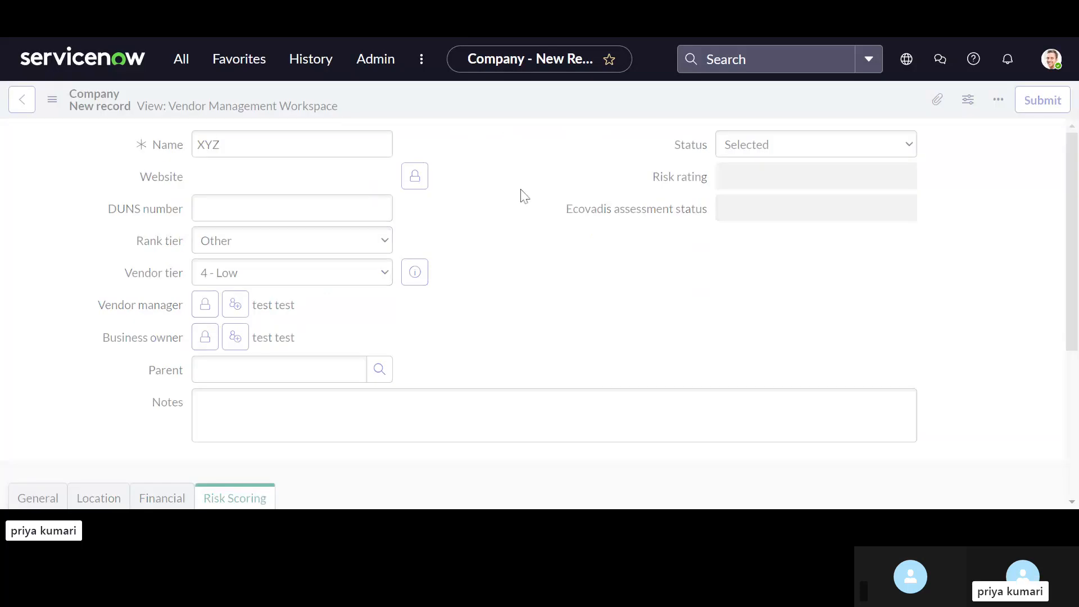
Step: Examine the saved XYZ record and its Assessments related list for the risk assessment generated for the vendor
scroll(544, 314, down, 1)
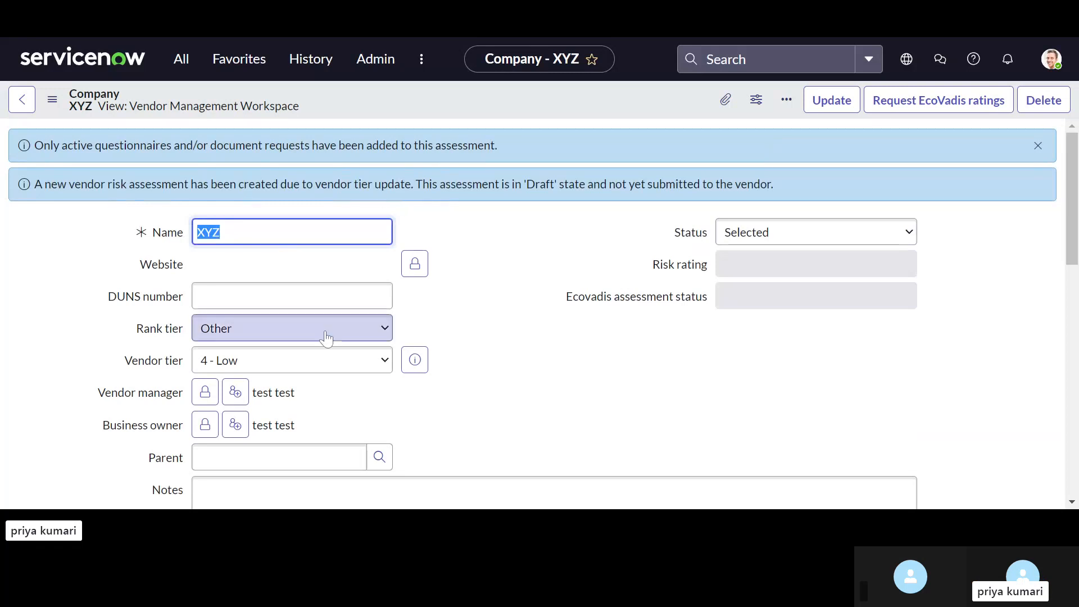
scroll(326, 337, down, 1)
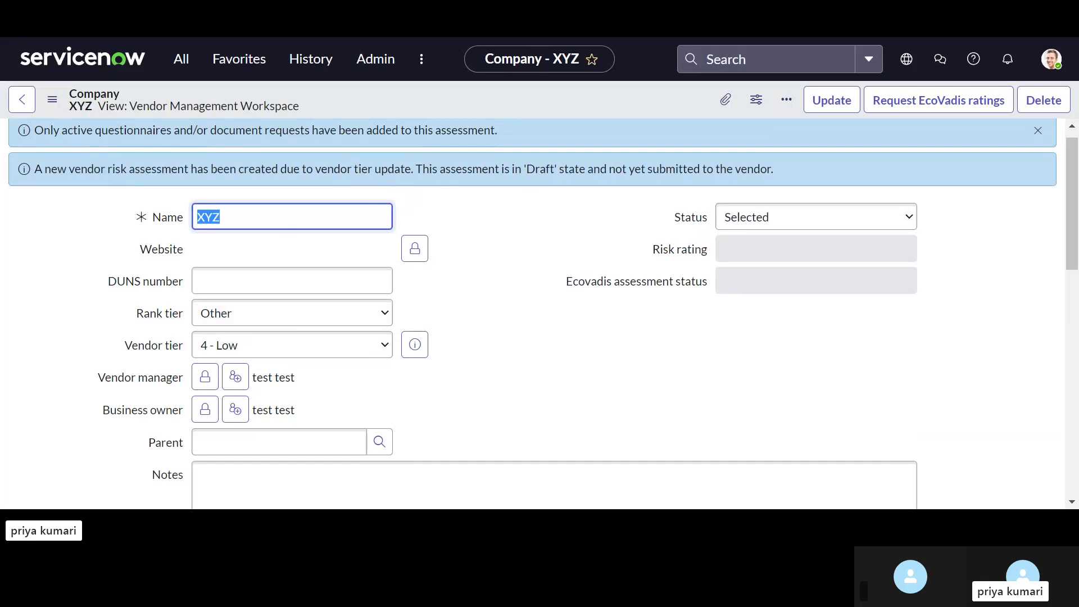
scroll(540, 313, down, 2)
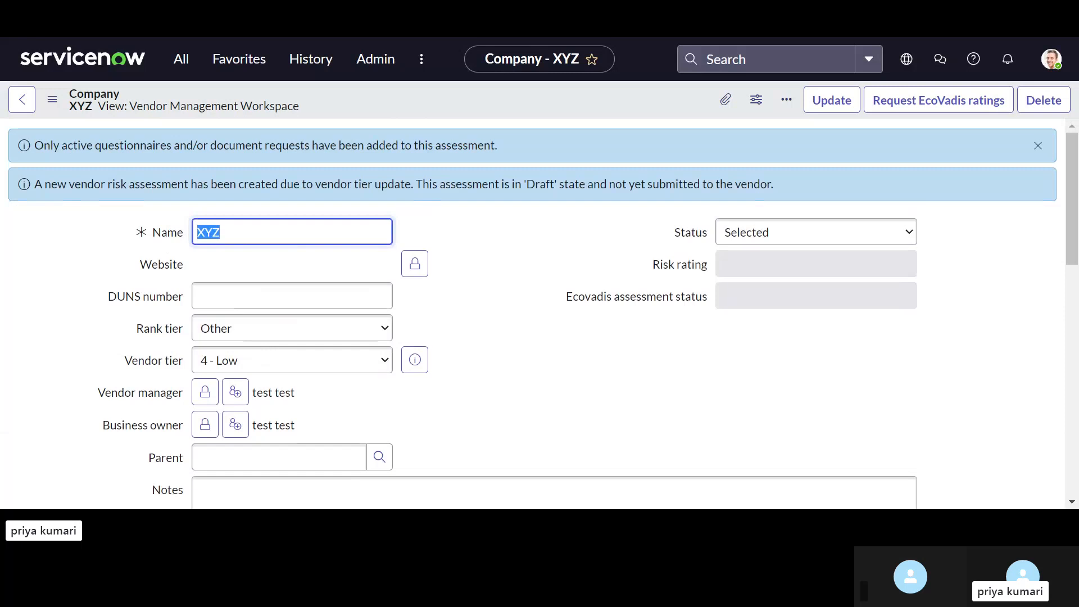
scroll(540, 314, down, 8)
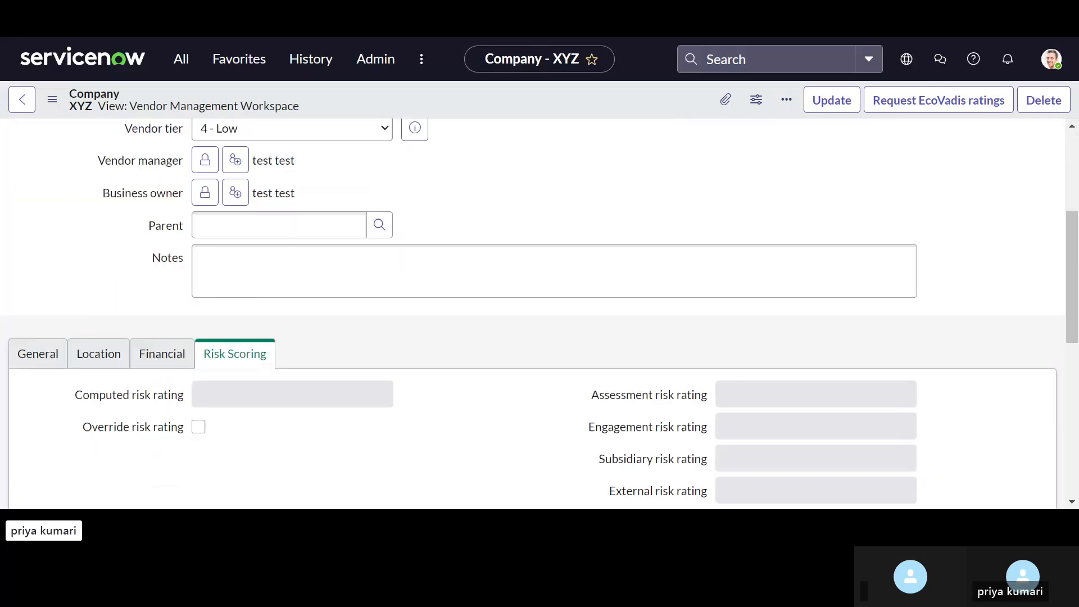
scroll(501, 361, down, 3)
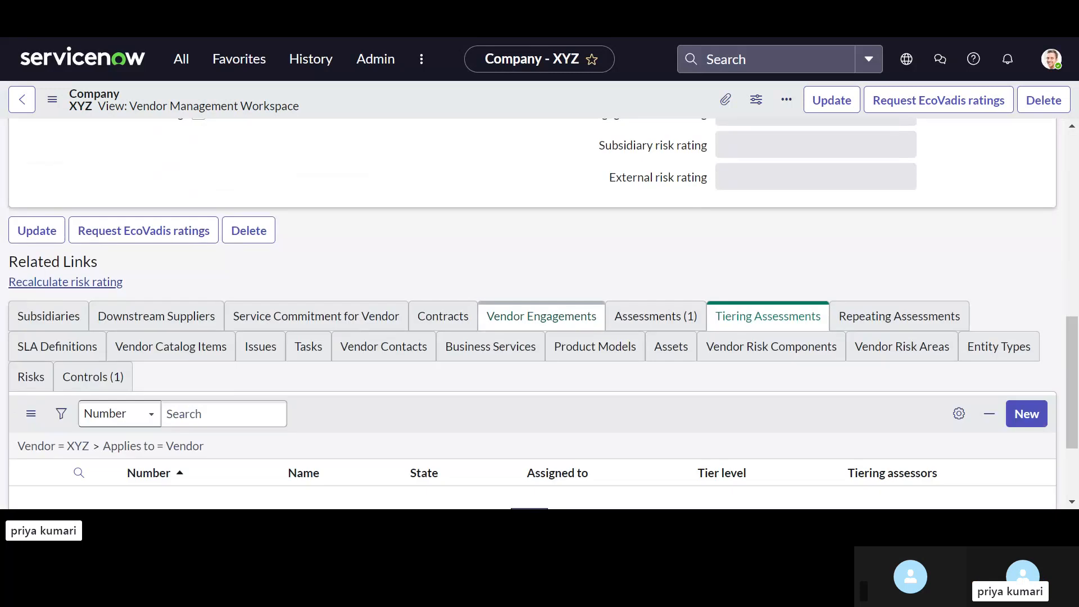
scroll(499, 359, down, 1)
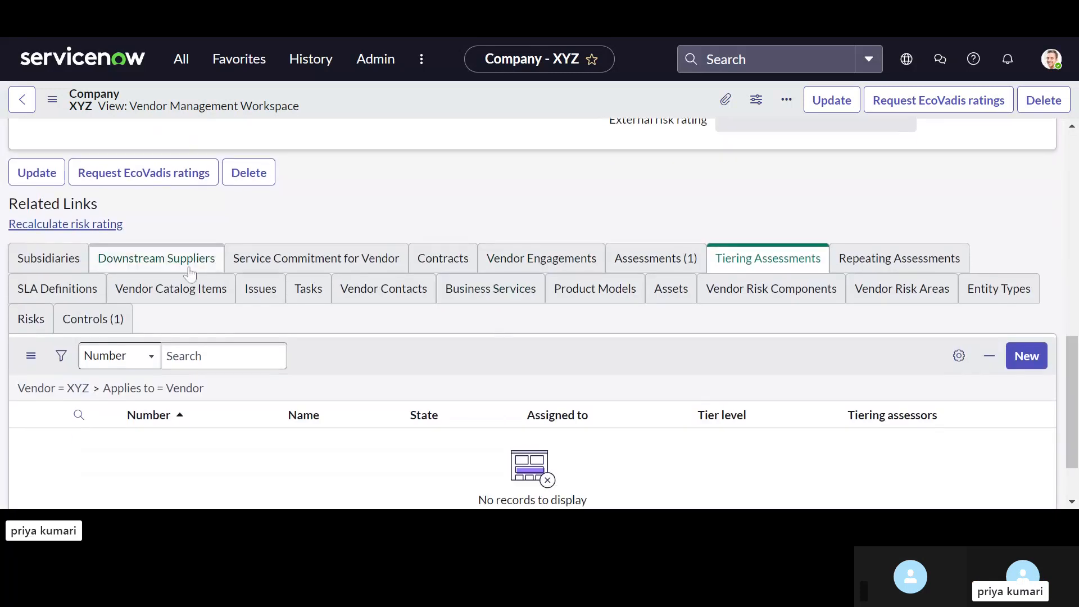
click(662, 260)
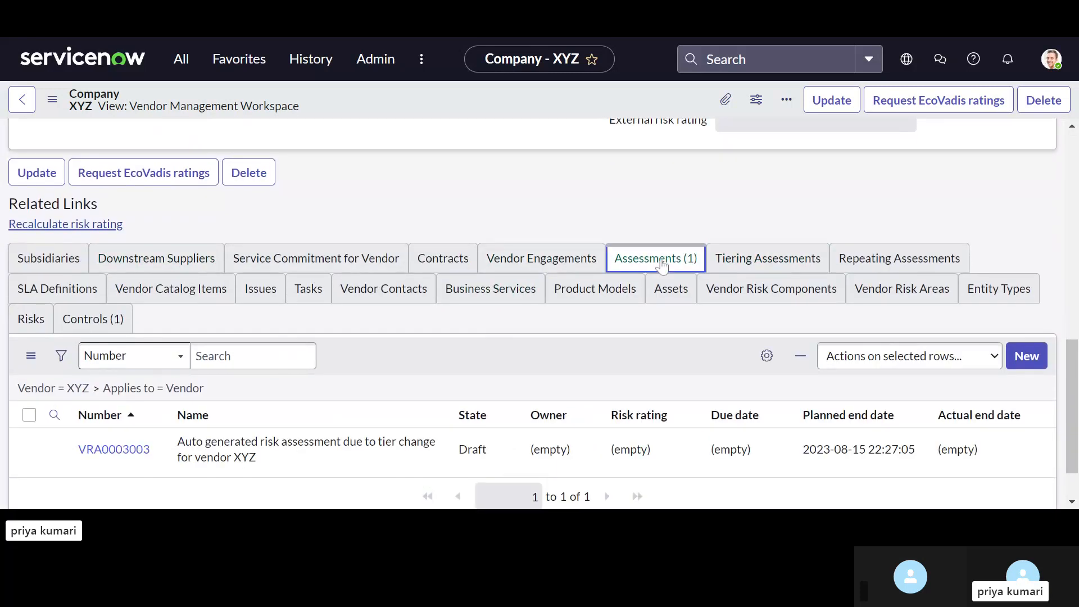
scroll(393, 366, down, 1)
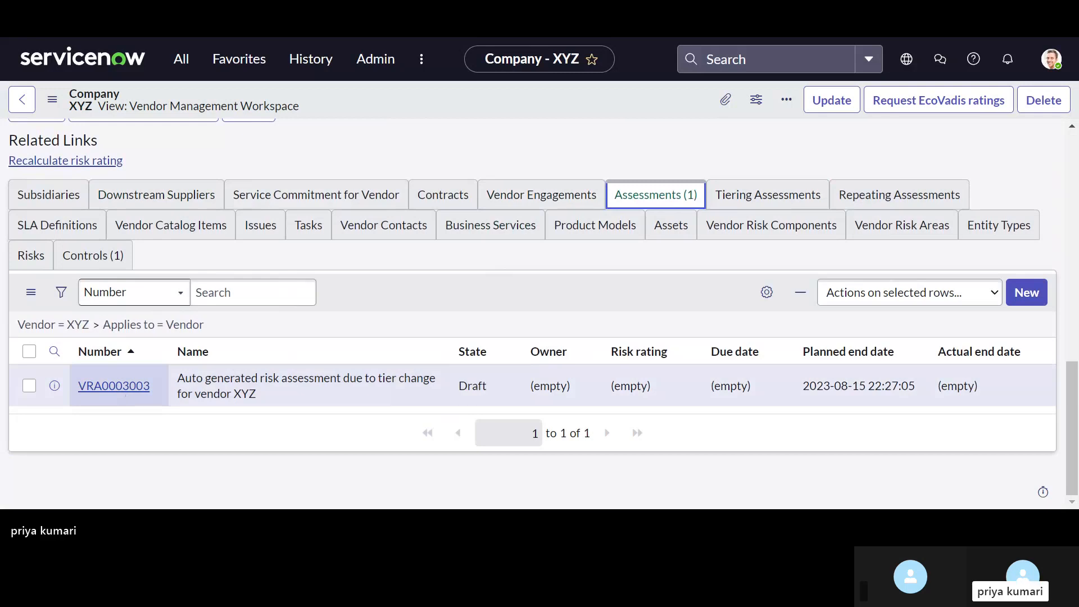
Step: Start a new tiering assessment for vendor XYZ and name it test123
click(746, 201)
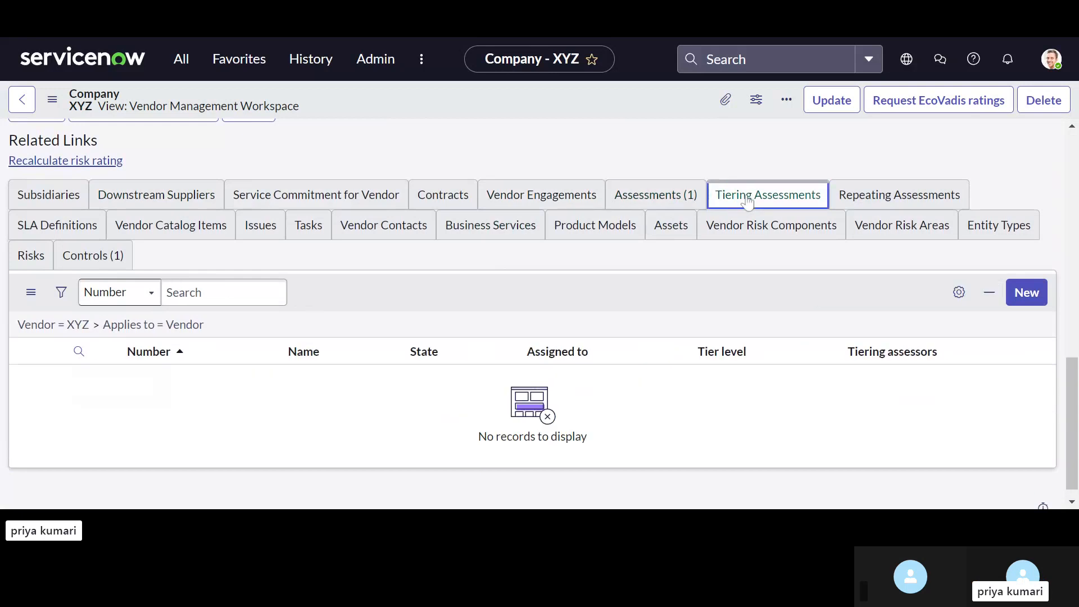
click(1020, 298)
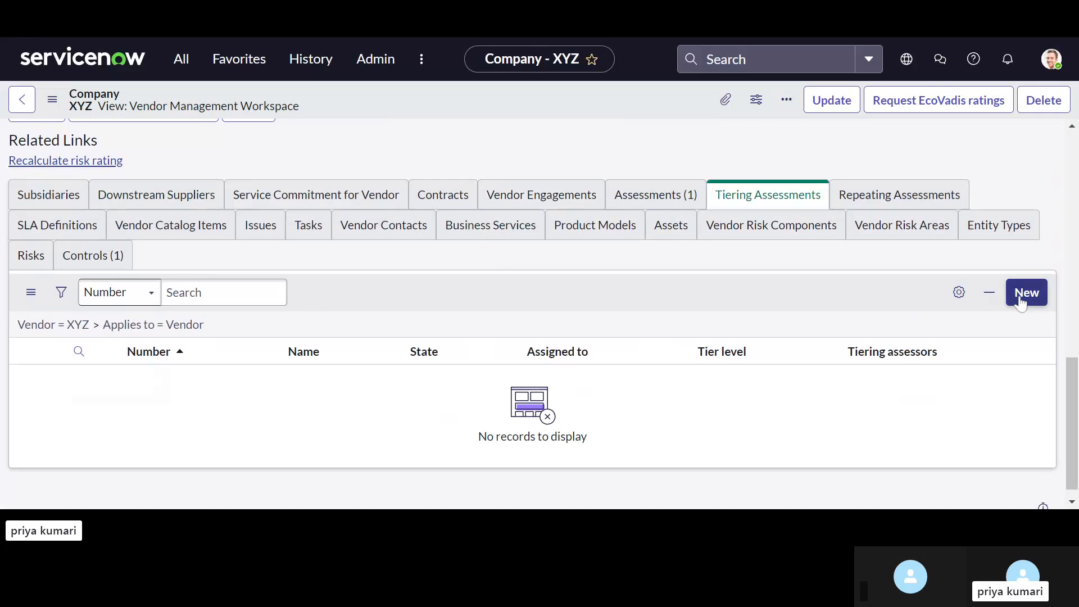
scroll(497, 403, down, 3)
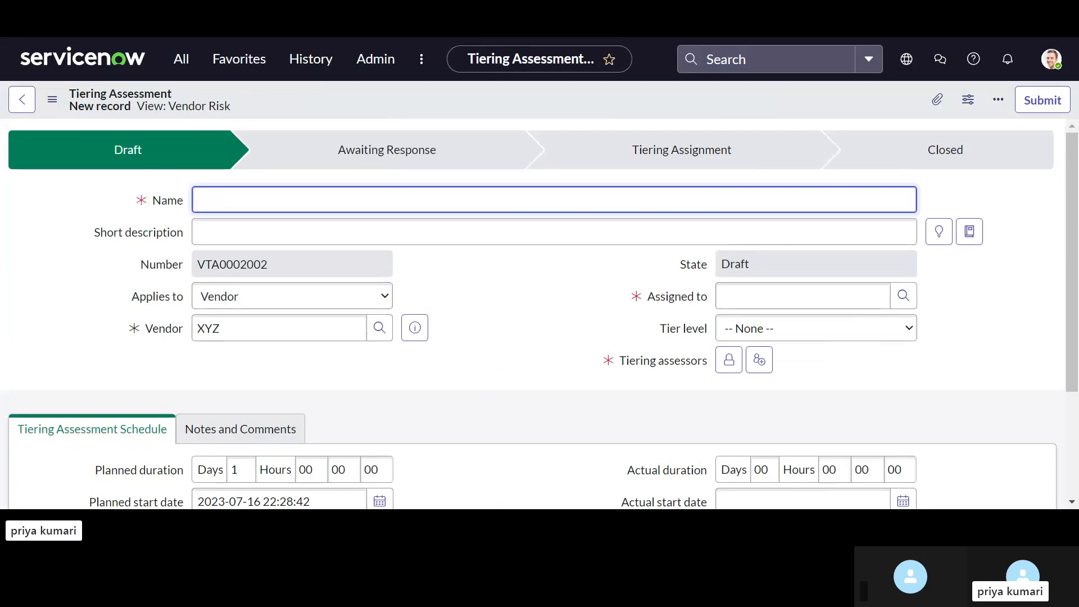
text(test1)
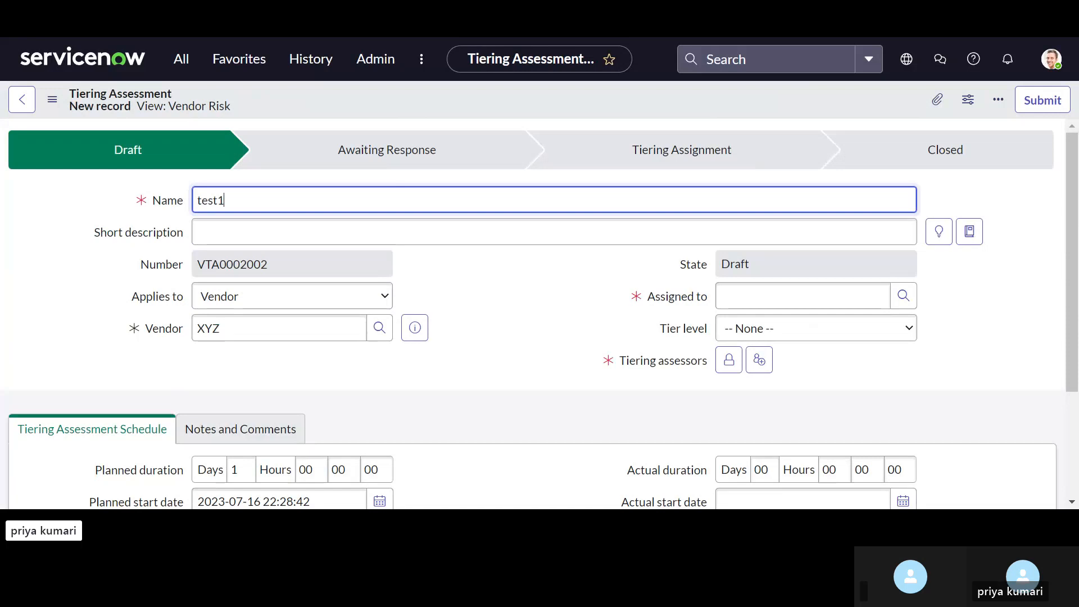
text(23)
key(Tab)
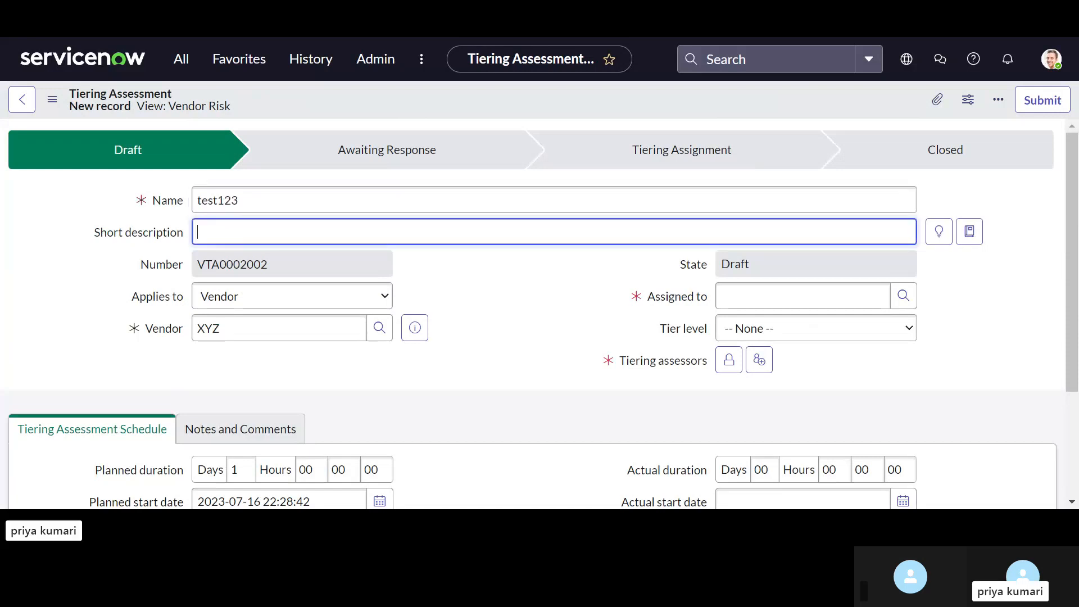
Step: Enter test as the tiering assessment's short description, leaving it applied to Vendor
text(test)
scroll(554, 342, down, 1)
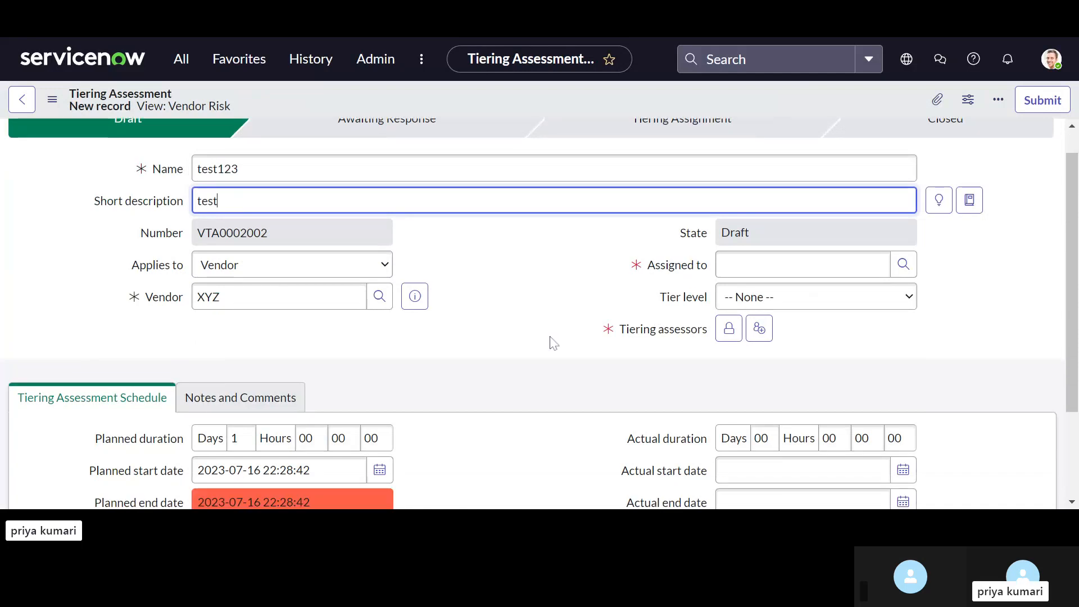
click(313, 273)
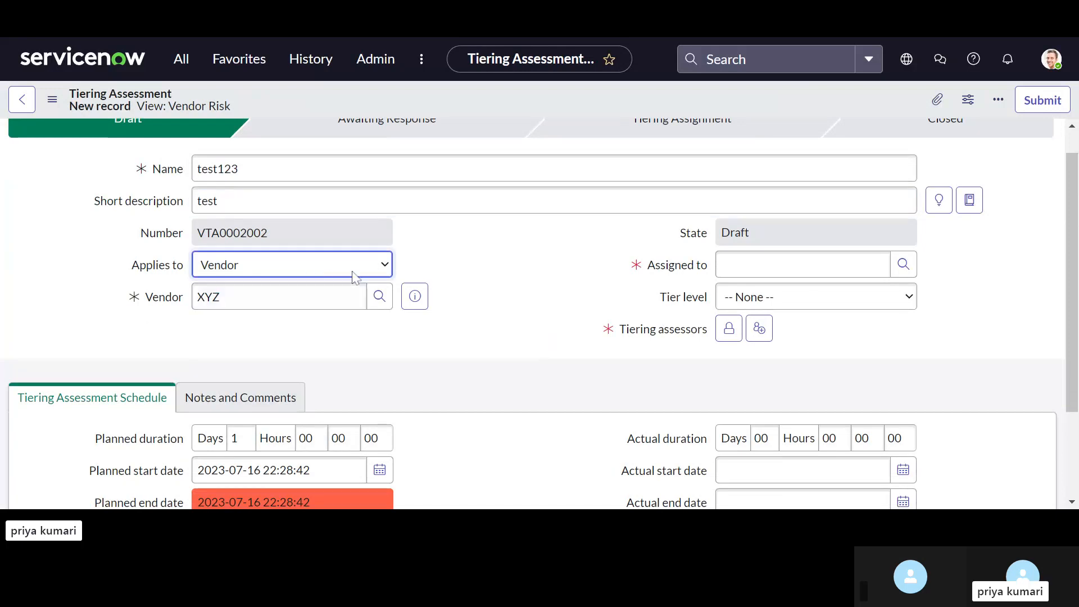
scroll(377, 331, down, 1)
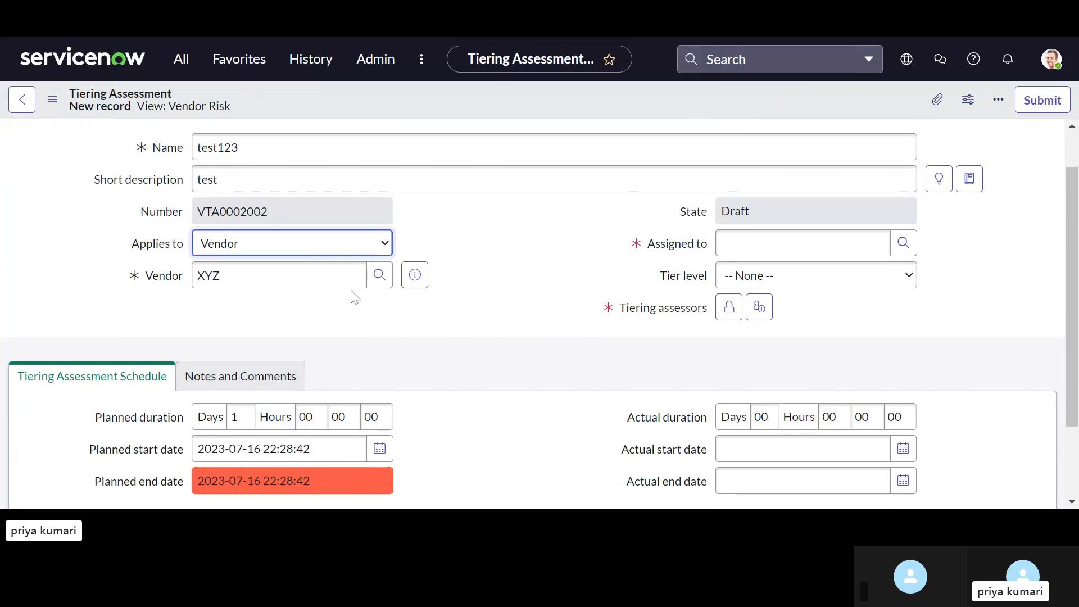
click(765, 241)
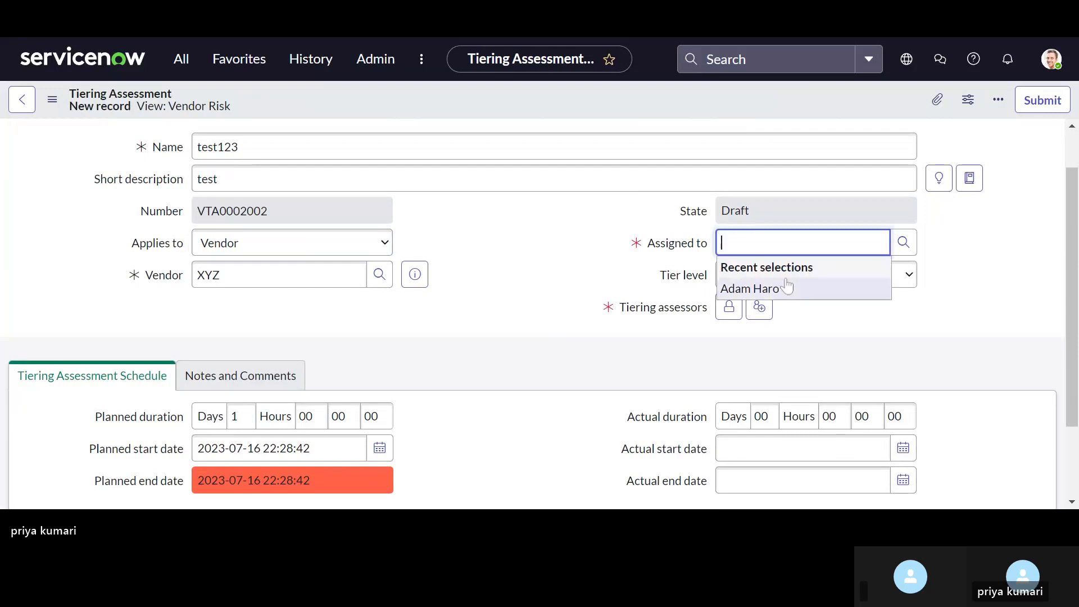
text(t)
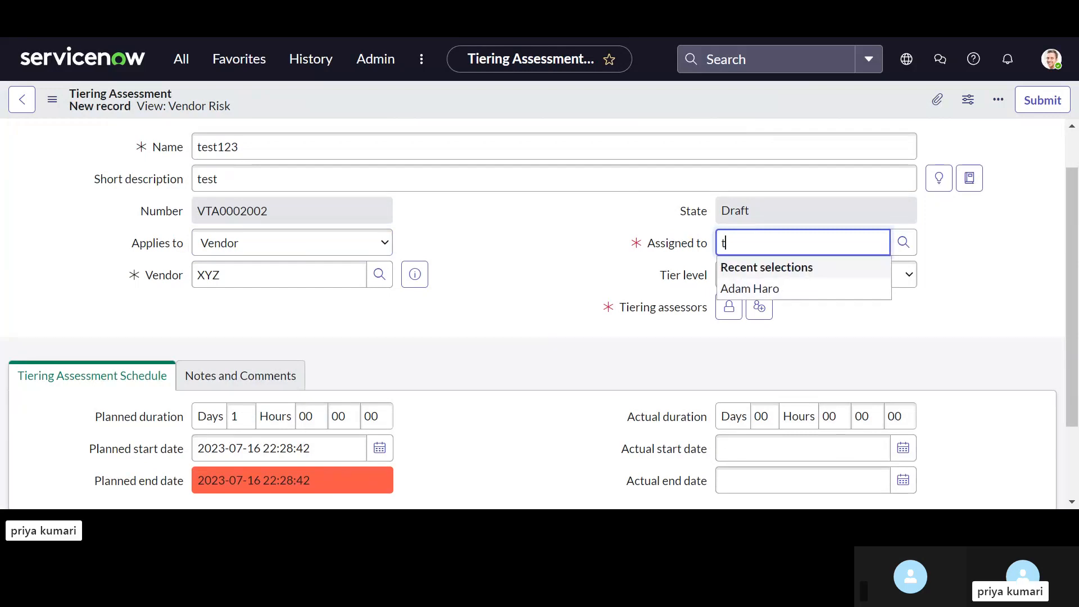
text(est)
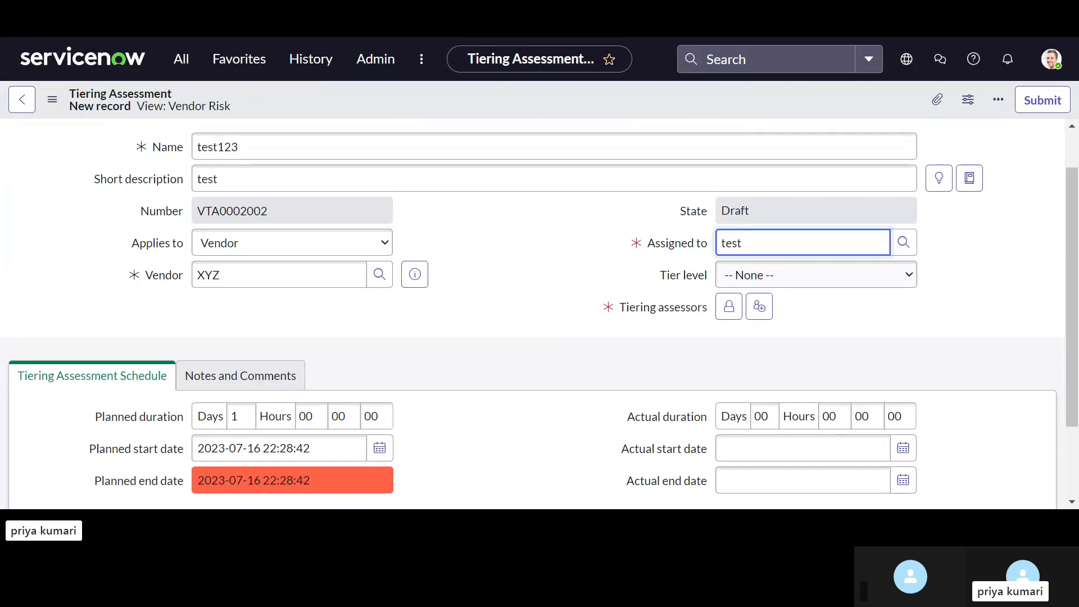
text( r==)
key(BackSpace)
key(BackSpace)
key(BackSpace)
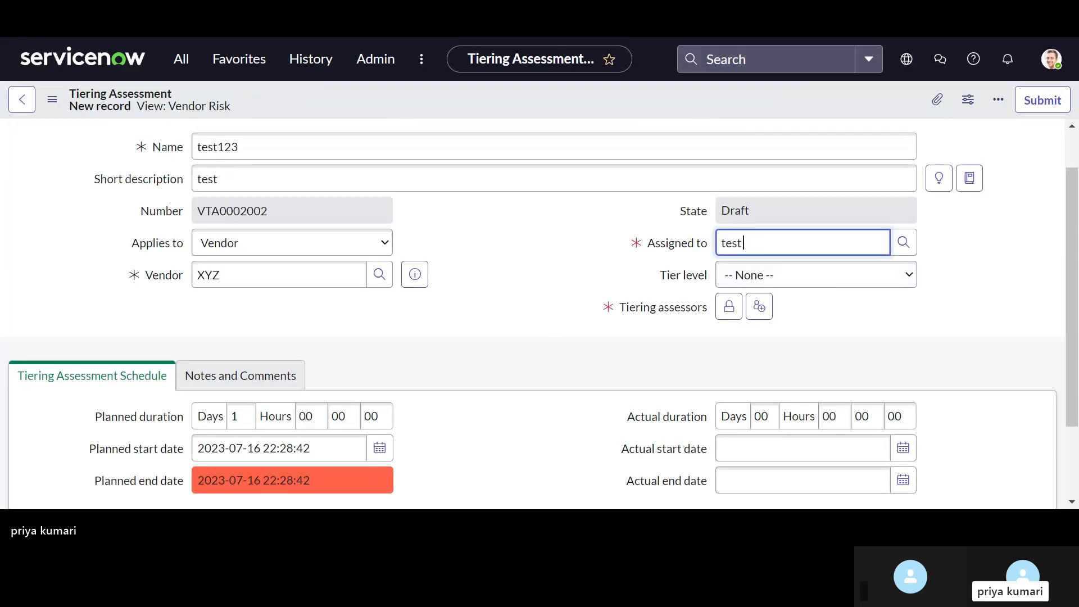
text(tes)
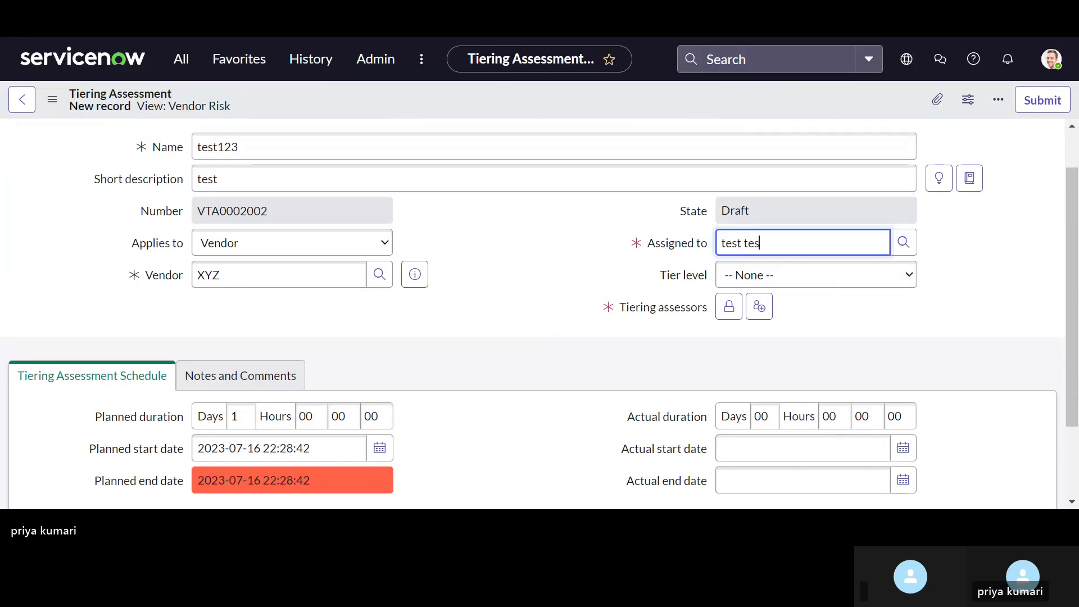
text(t)
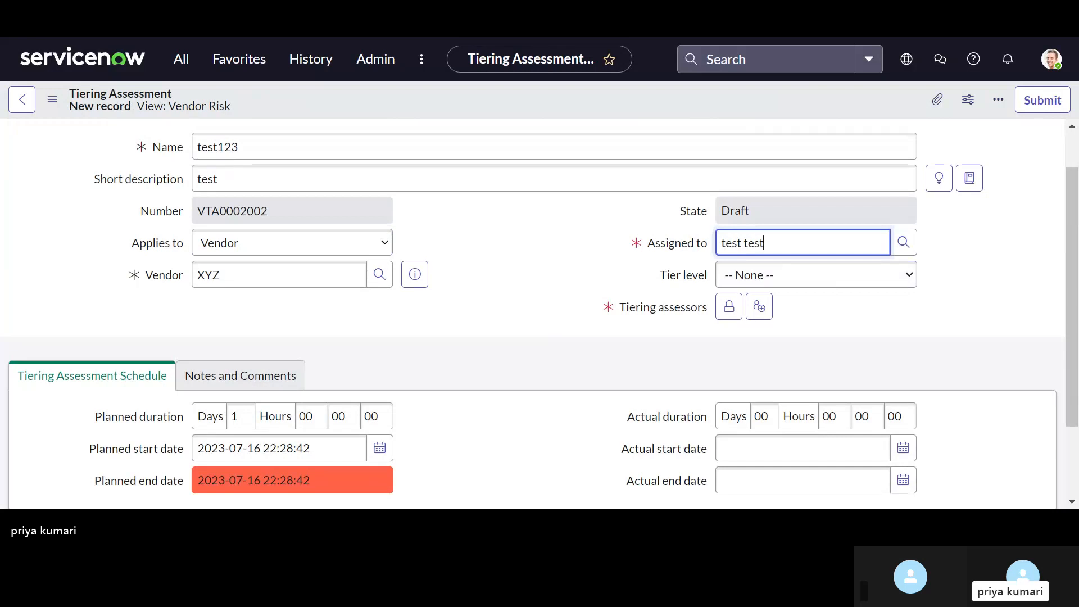
key(BackSpace)
key(BackSpace)
key(BackSpace)
key(BackSpace)
key(BackSpace)
key(BackSpace)
key(BackSpace)
key(BackSpace)
key(BackSpace)
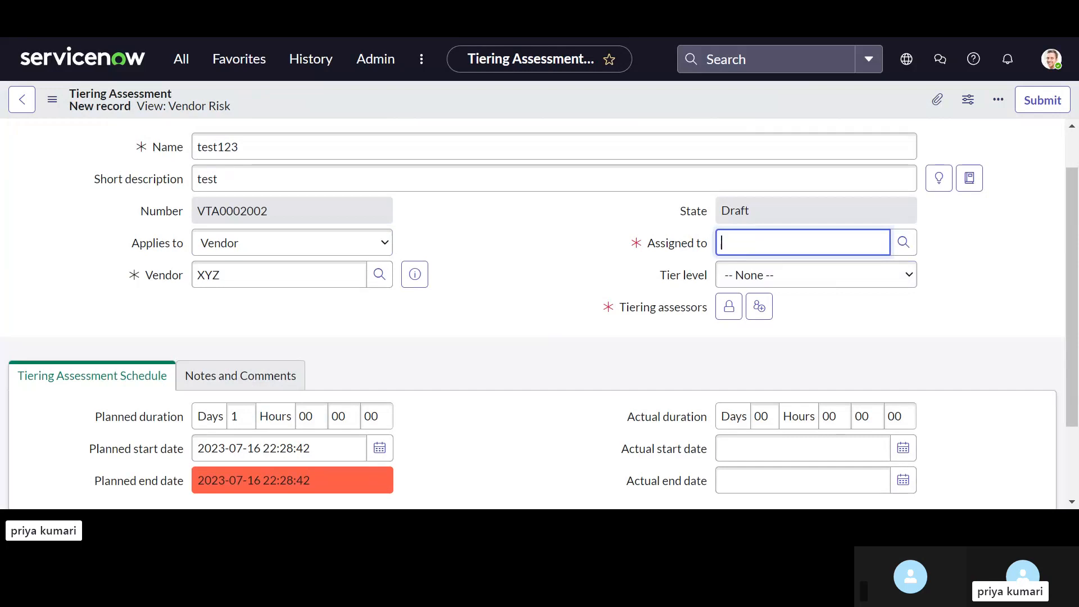
text(sr)
key(BackSpace)
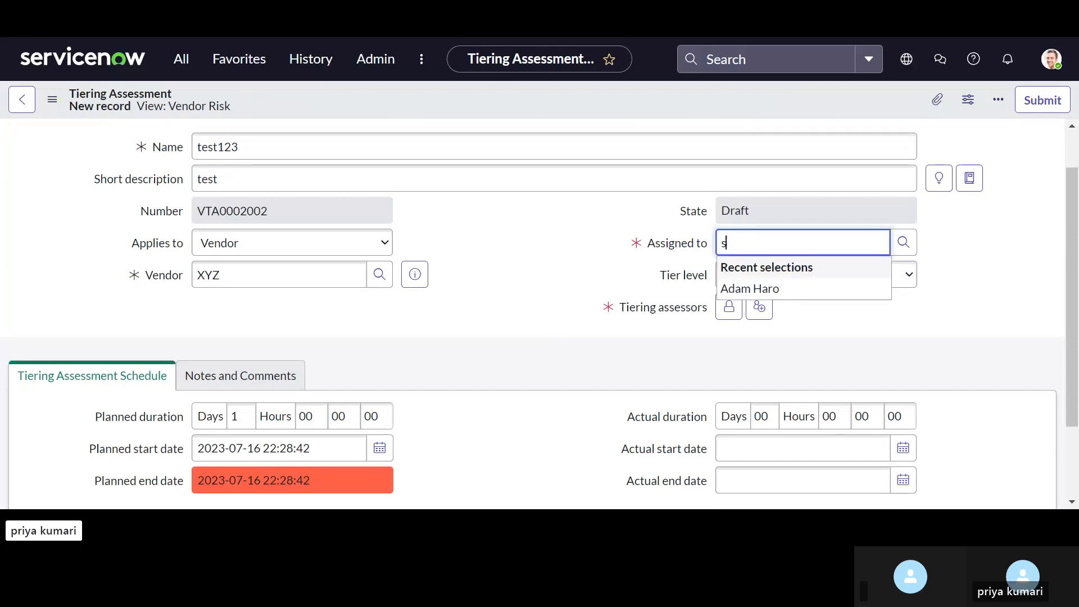
text(ystem)
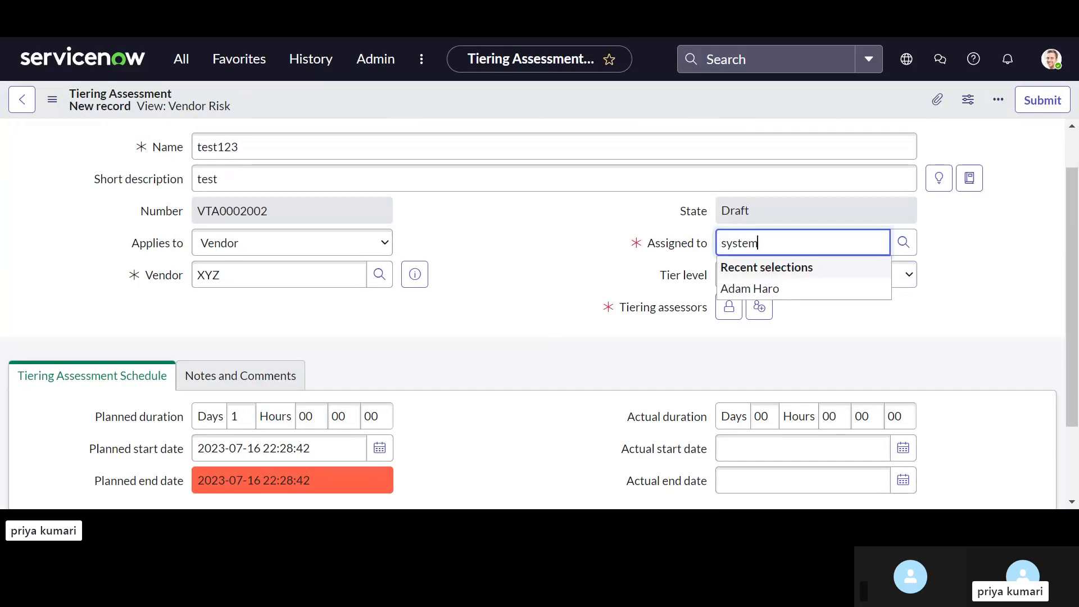
key(BackSpace)
key(BackSpace)
key(BackSpace)
key(BackSpace)
key(BackSpace)
key(BackSpace)
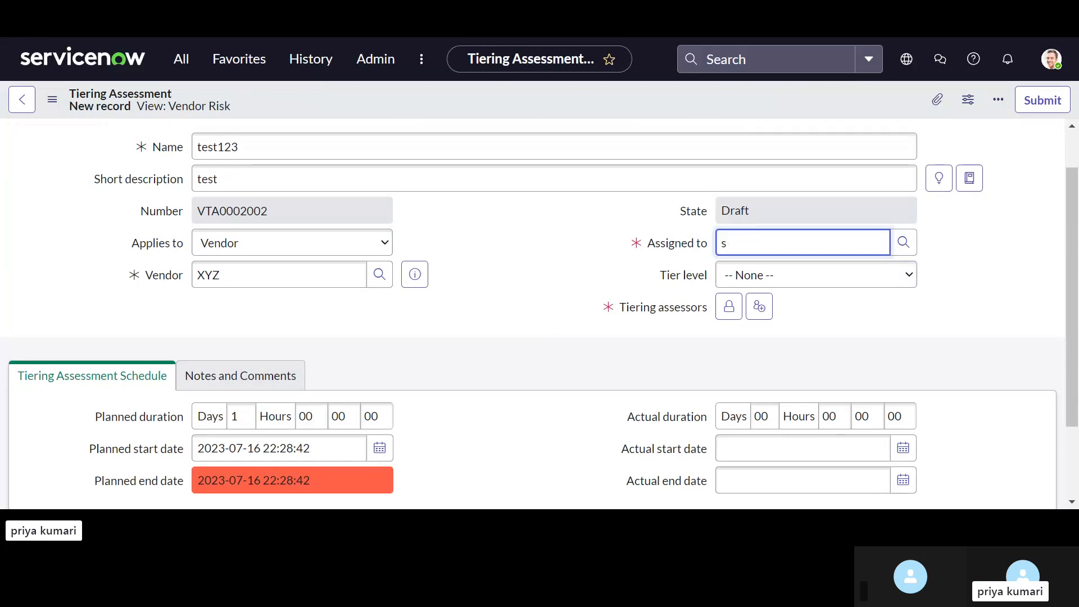
Step: Assign the tiering assessment to the recently selected user suggested for the Assigned to field
click(760, 289)
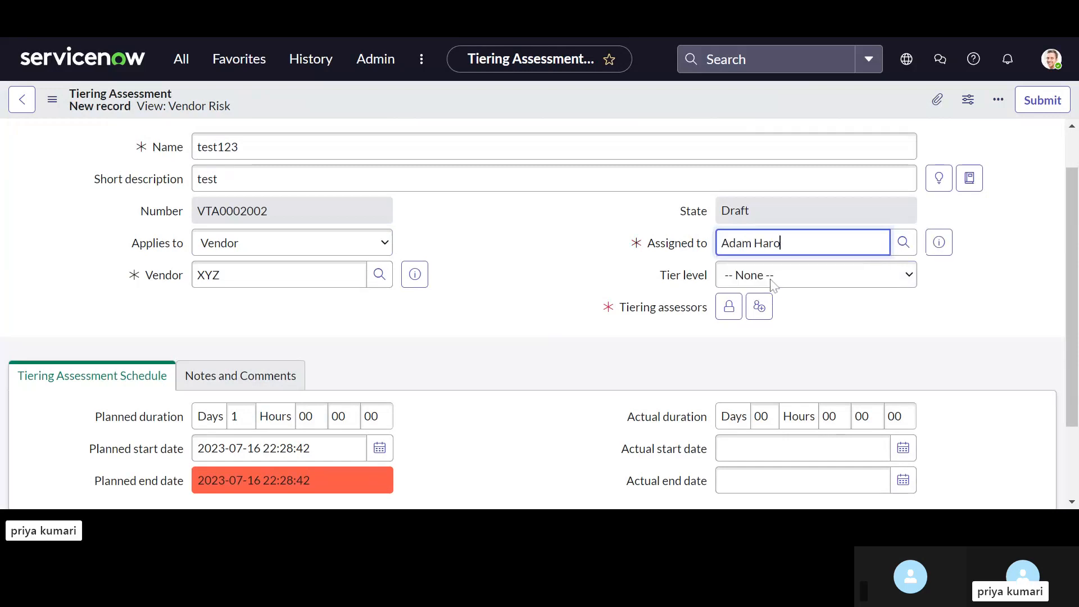
click(905, 251)
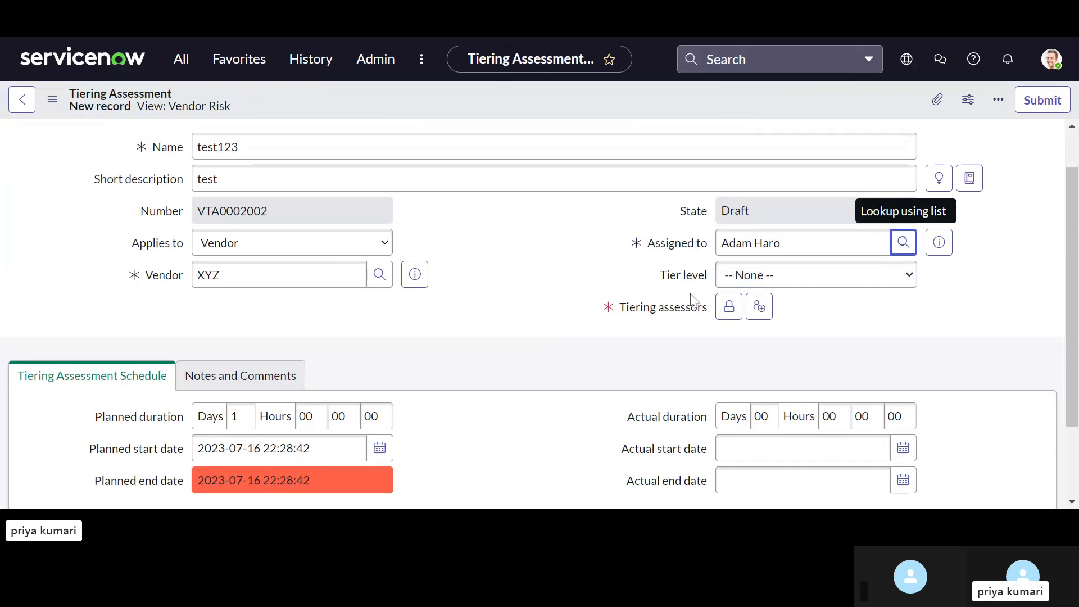
Step: Set the tier level to 4 - Low and unlock the Tiering assessors list for editing
click(767, 282)
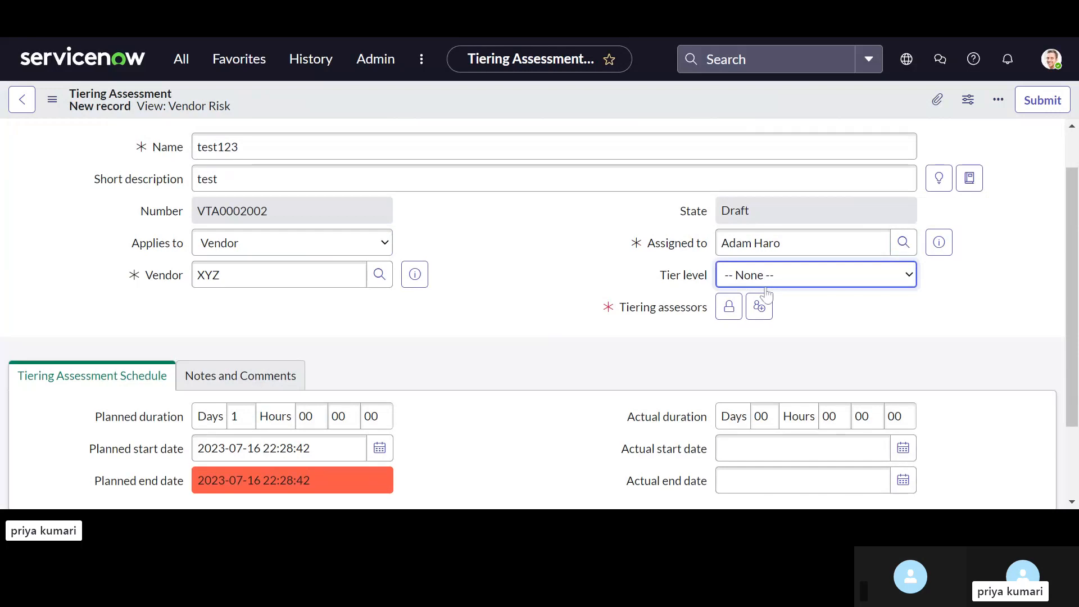
click(736, 335)
click(728, 307)
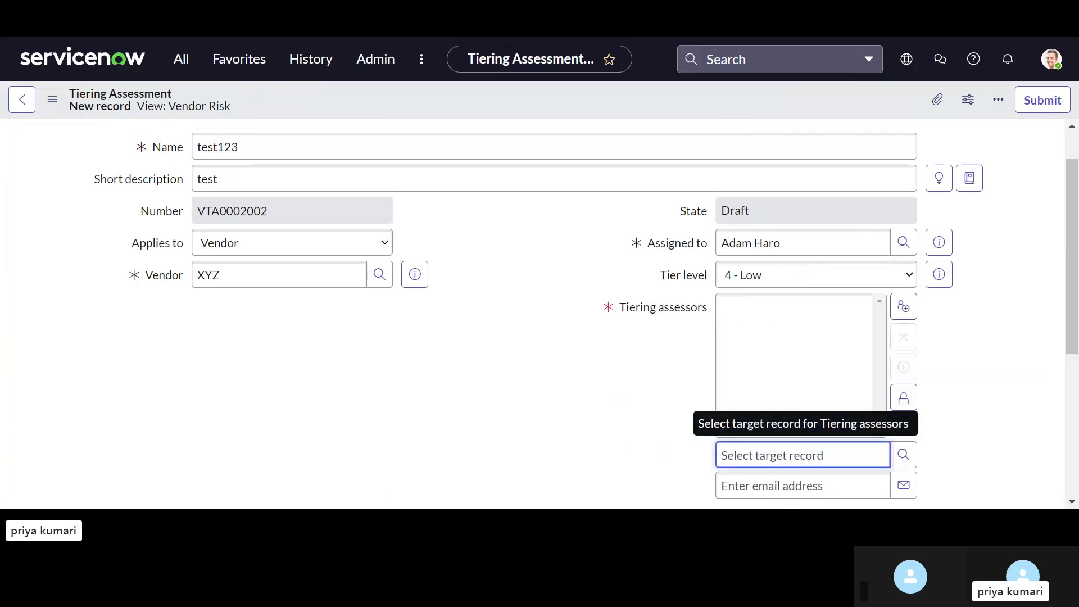
text(test)
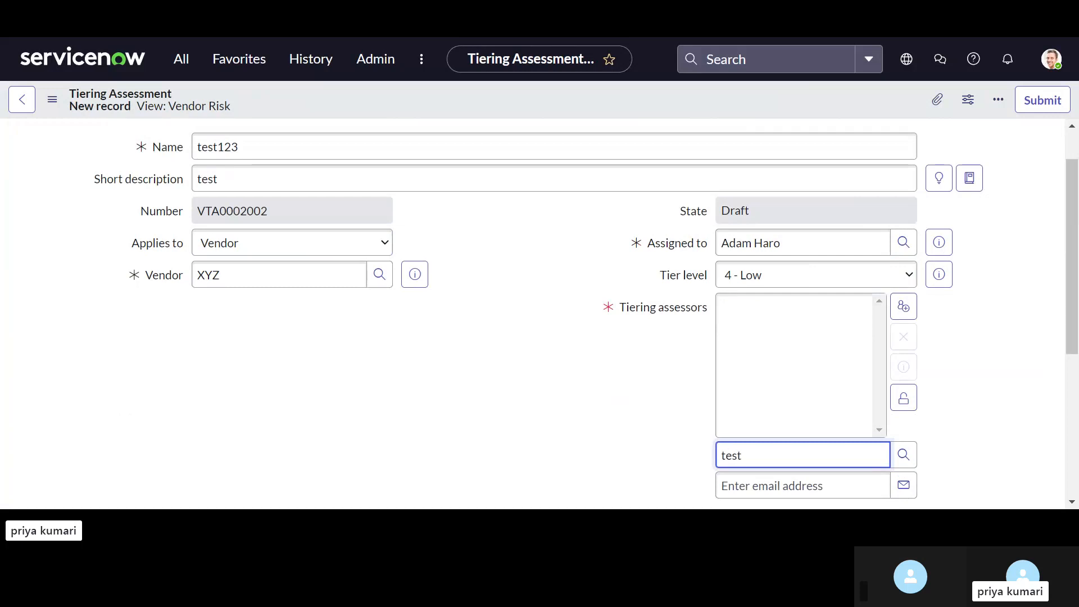
scroll(533, 313, down, 2)
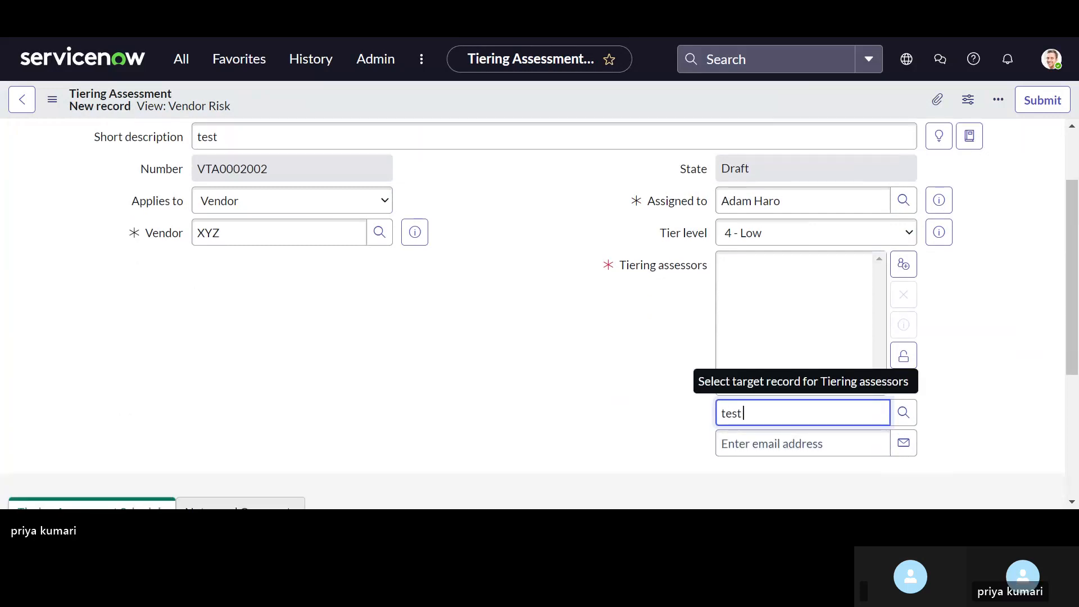
text(test)
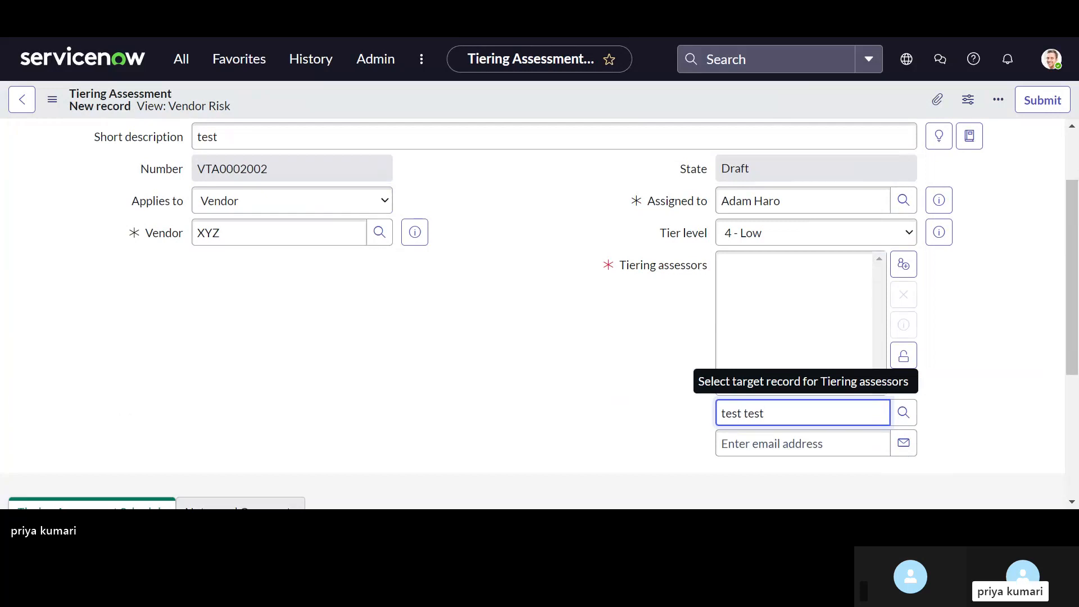
key(BackSpace)
key(BackSpace)
key(BackSpace)
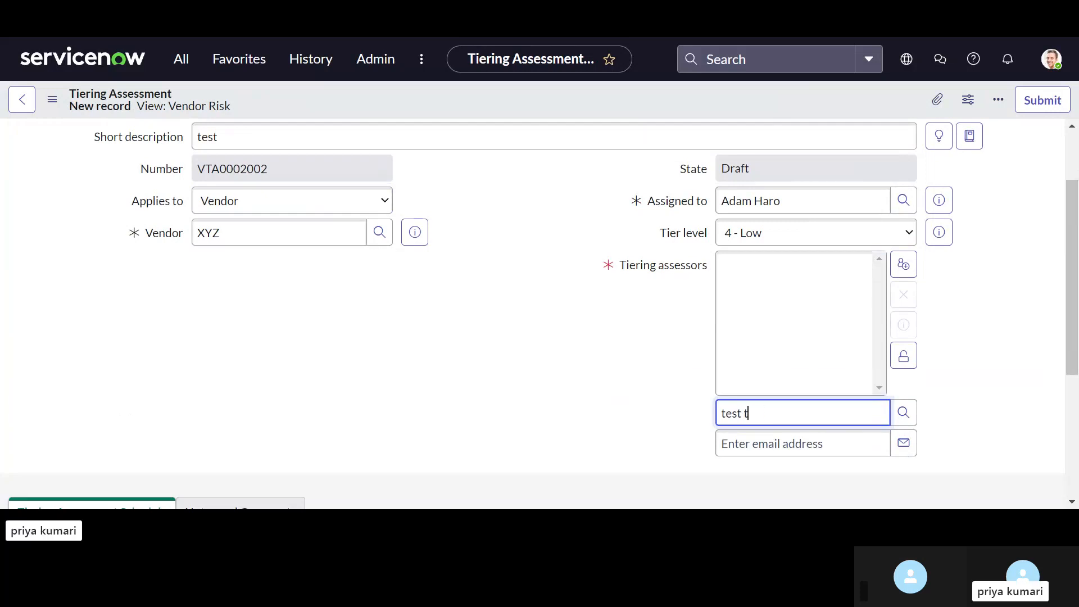
key(BackSpace)
key(BackSpace)
key(BackSpace)
key(BackSpace)
key(BackSpace)
key(BackSpace)
click(904, 413)
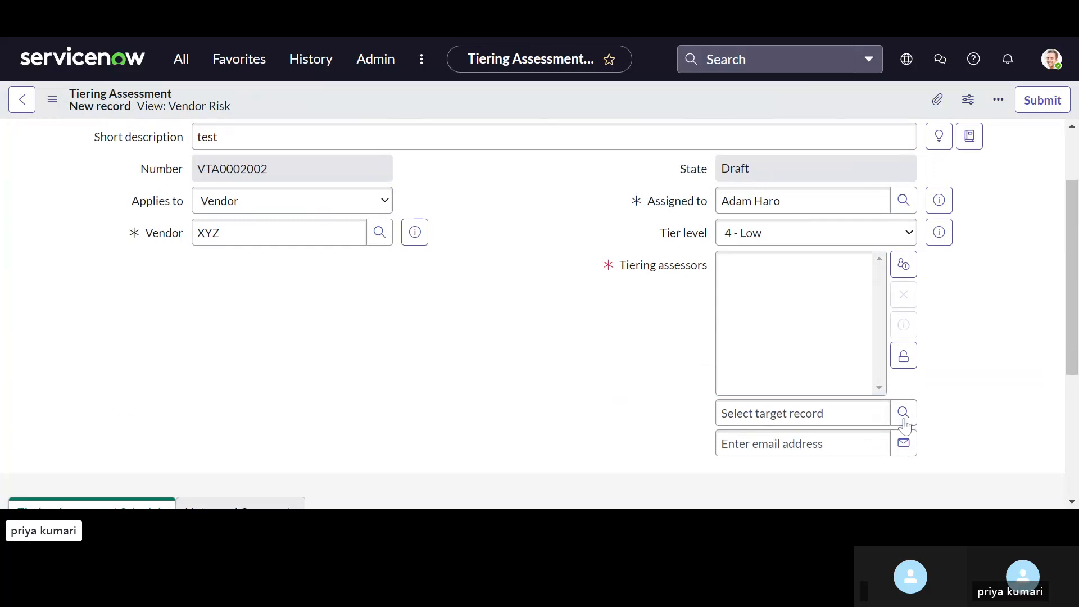
click(904, 414)
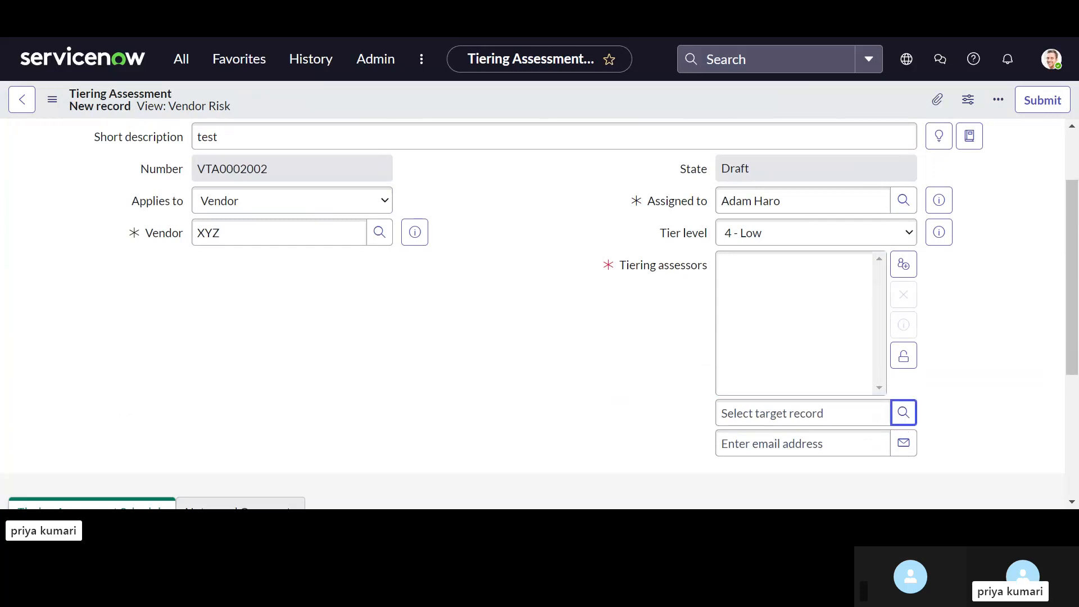
Step: Add System Administrator as the tiering assessor and lock the assessors list
click(802, 413)
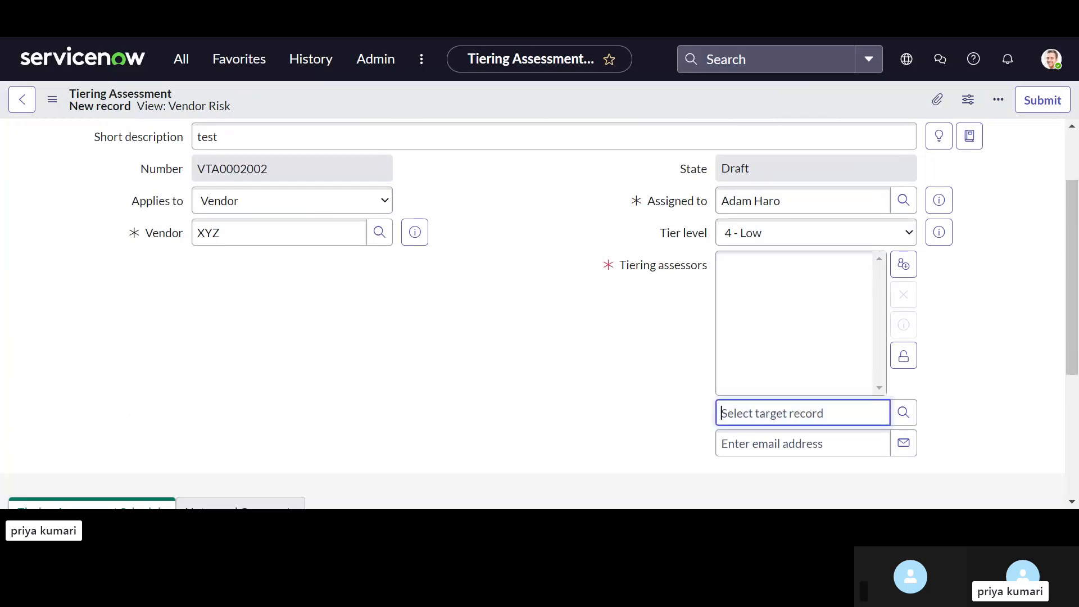
text(sys)
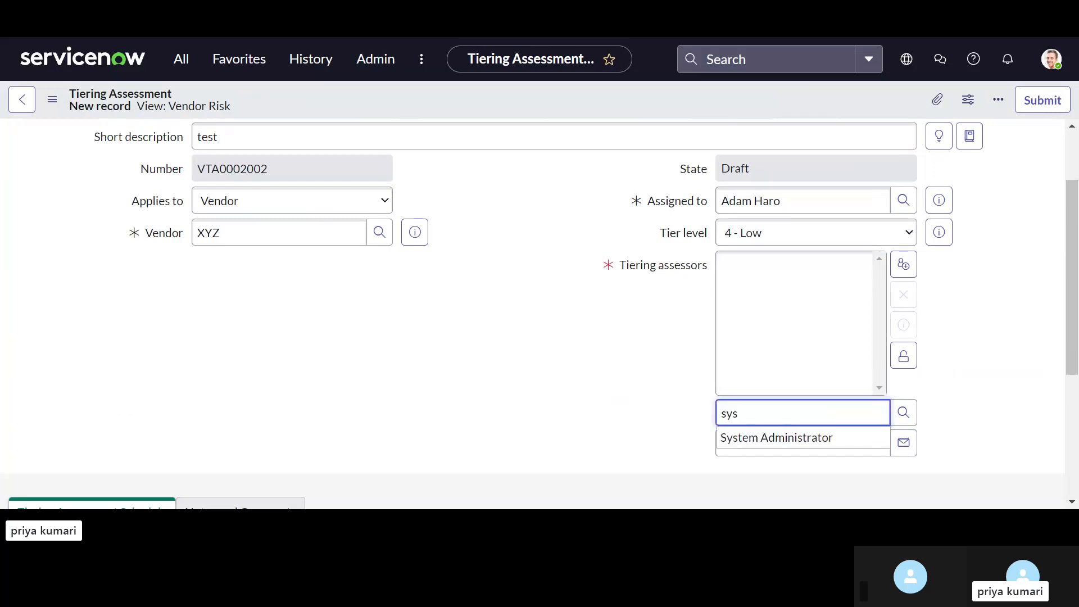
click(776, 438)
scroll(778, 448, down, 1)
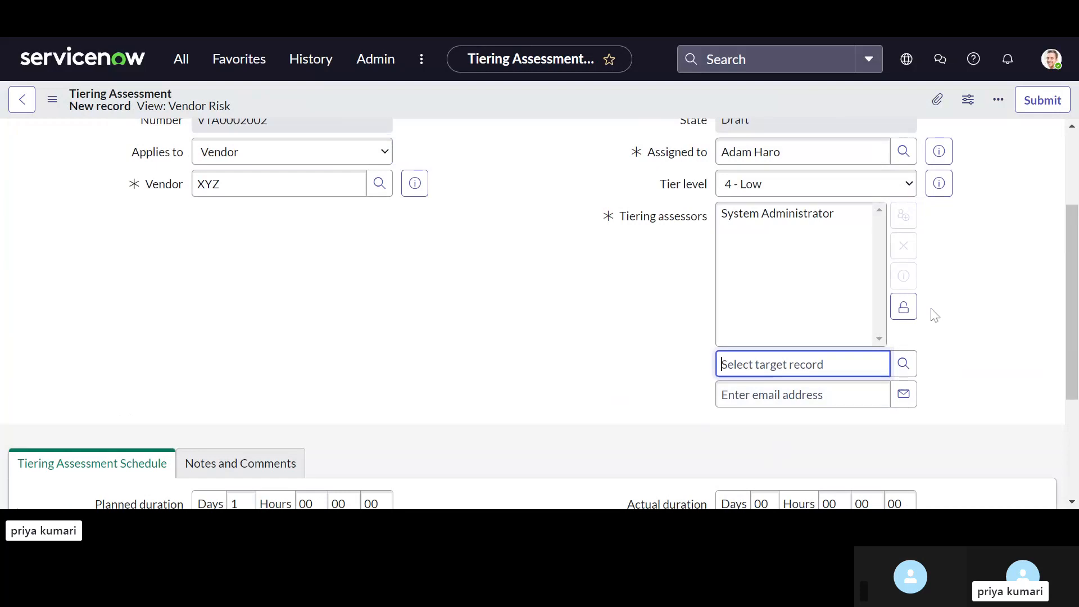
click(903, 307)
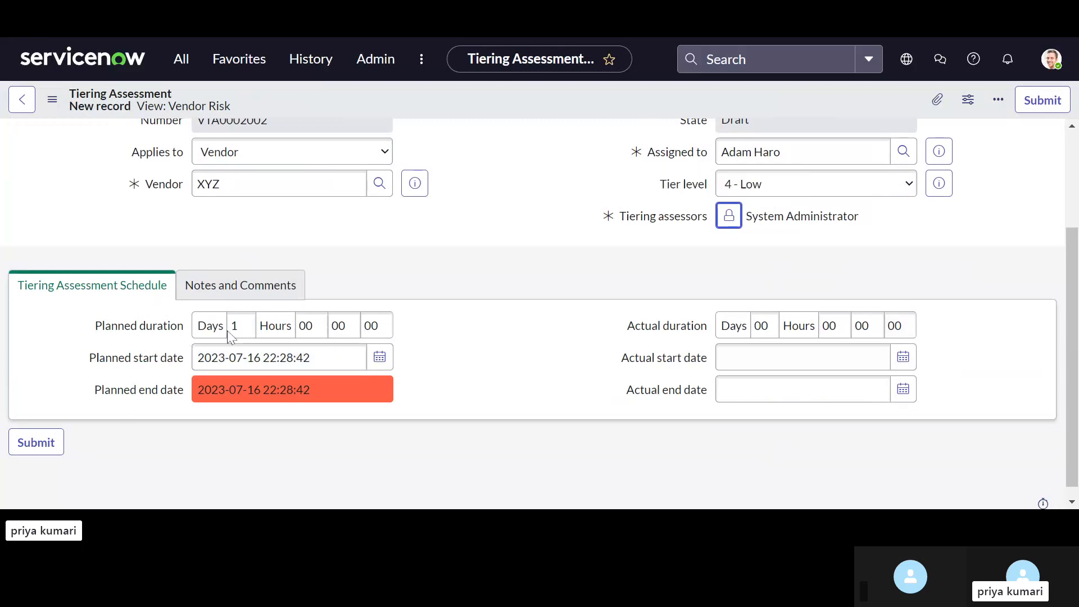
Step: Set the hours of the planned duration to 05 and save the tiering assessment while keeping it open
click(301, 326)
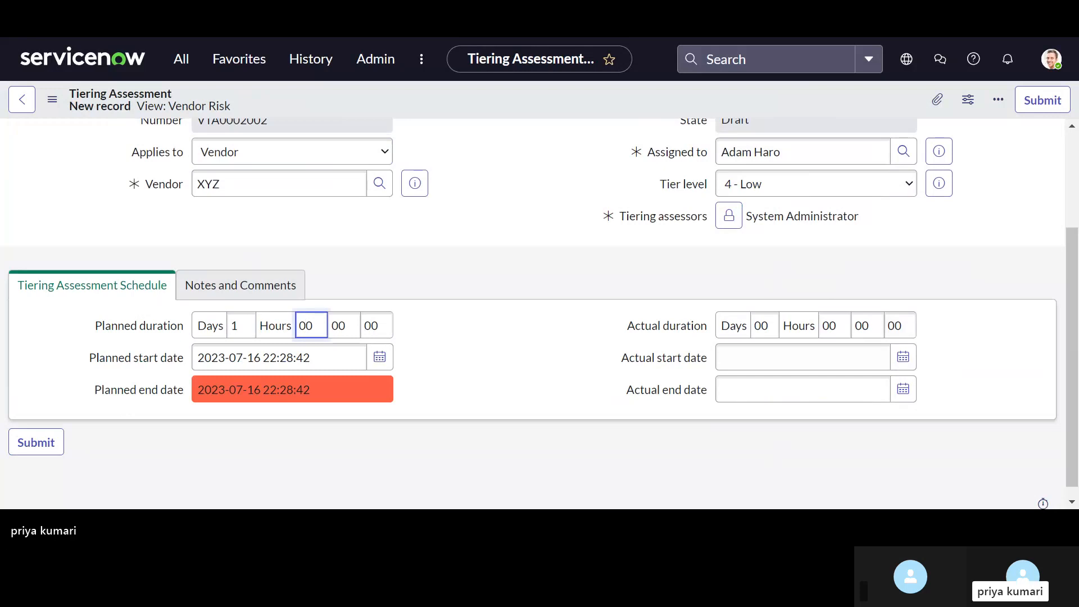
key(BackSpace)
text(5)
key(Tab)
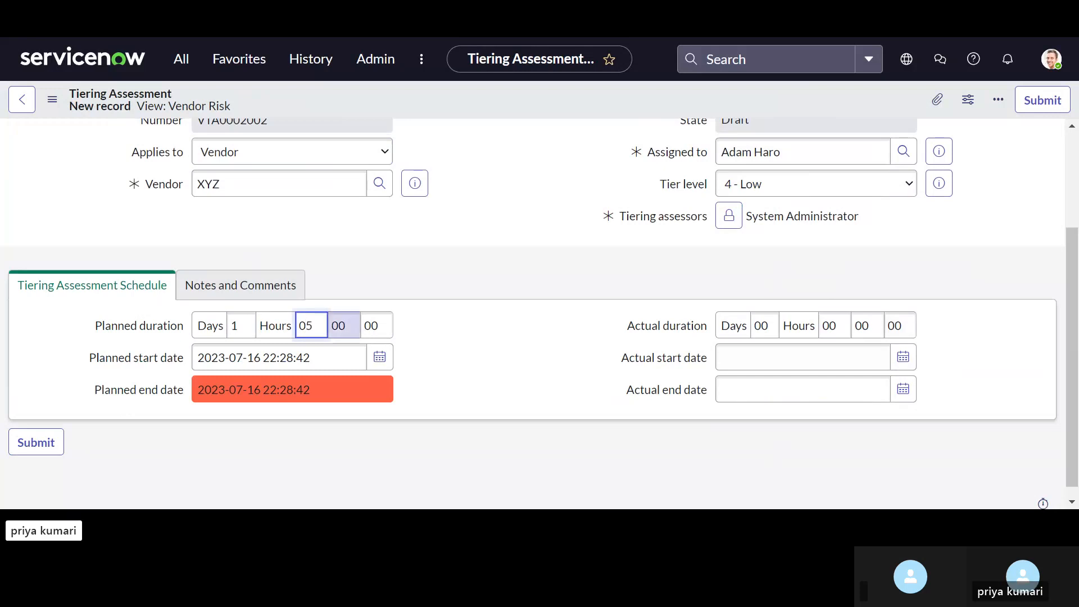
scroll(377, 321, down, 1)
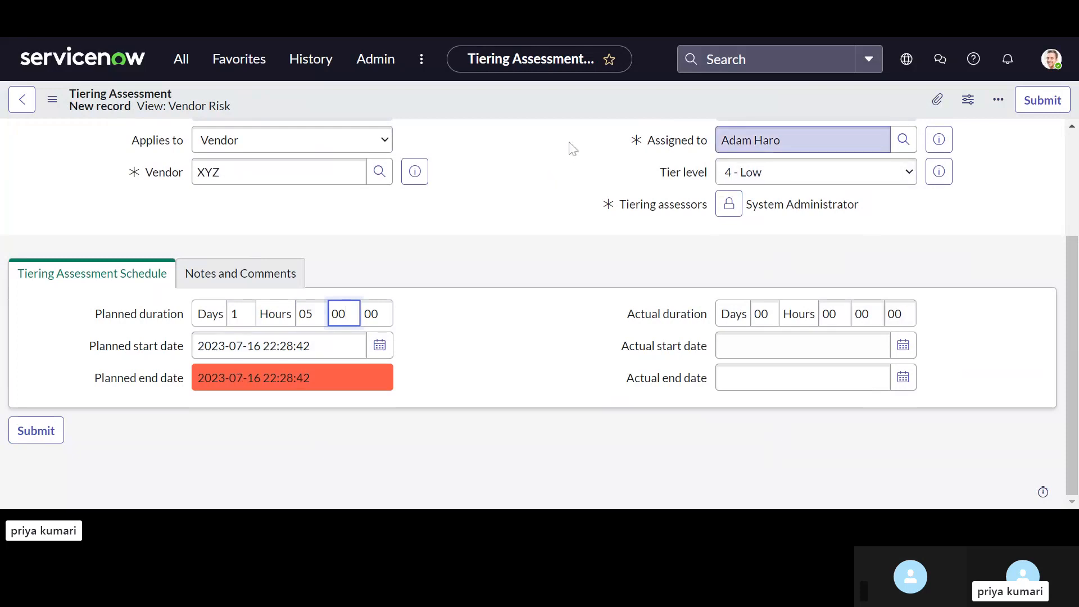
right_click(503, 114)
click(507, 118)
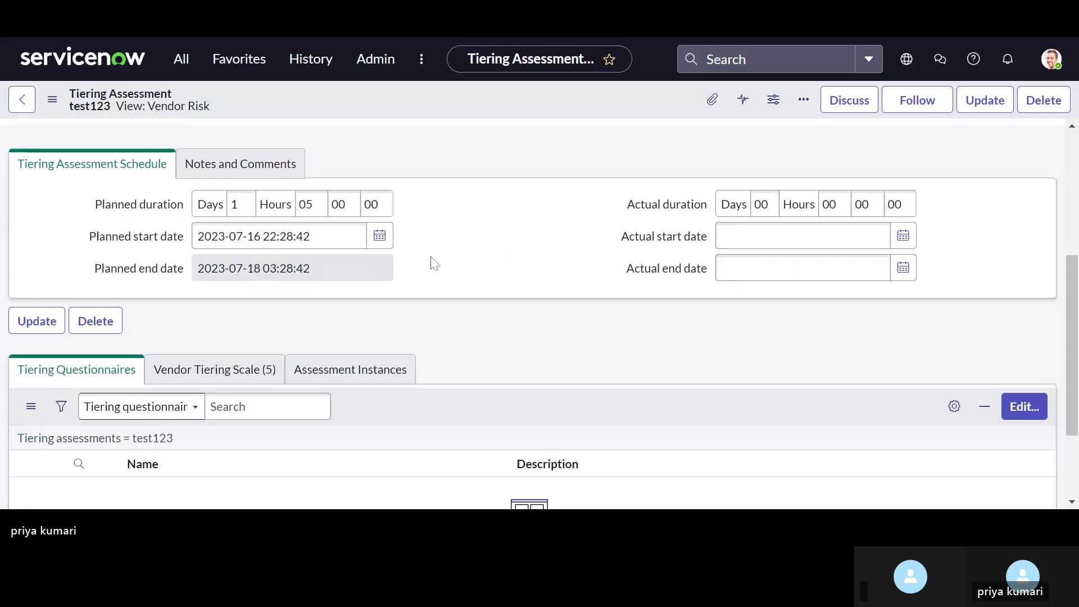
Step: Add the Basic questionnaire to the test123 tiering assessment's questionnaires list and save the selection
scroll(434, 263, down, 1)
scroll(435, 263, up, 2)
scroll(434, 263, down, 2)
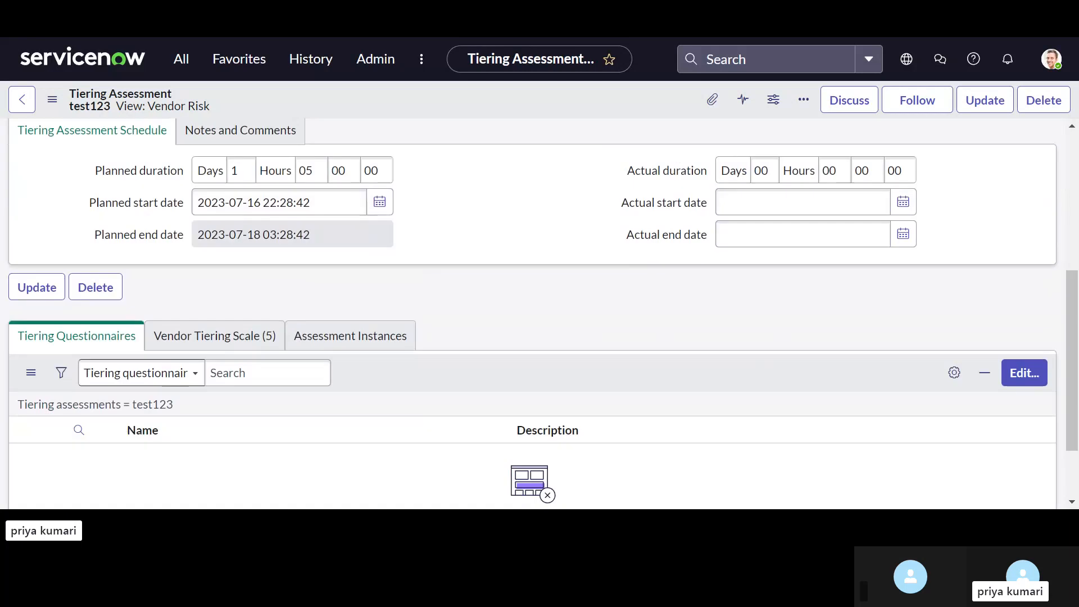
scroll(435, 263, down, 2)
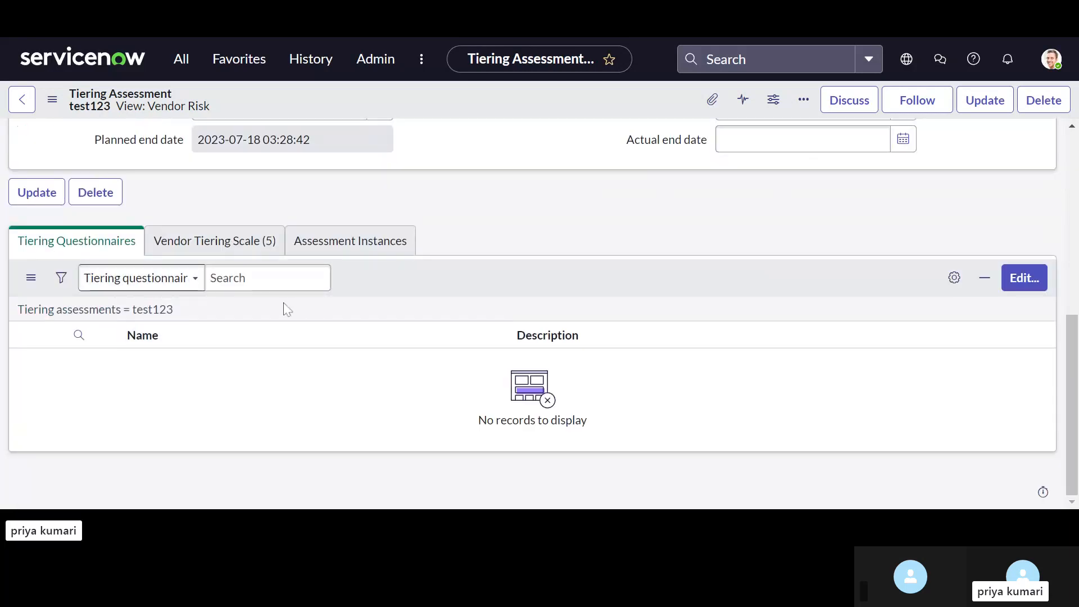
click(1024, 281)
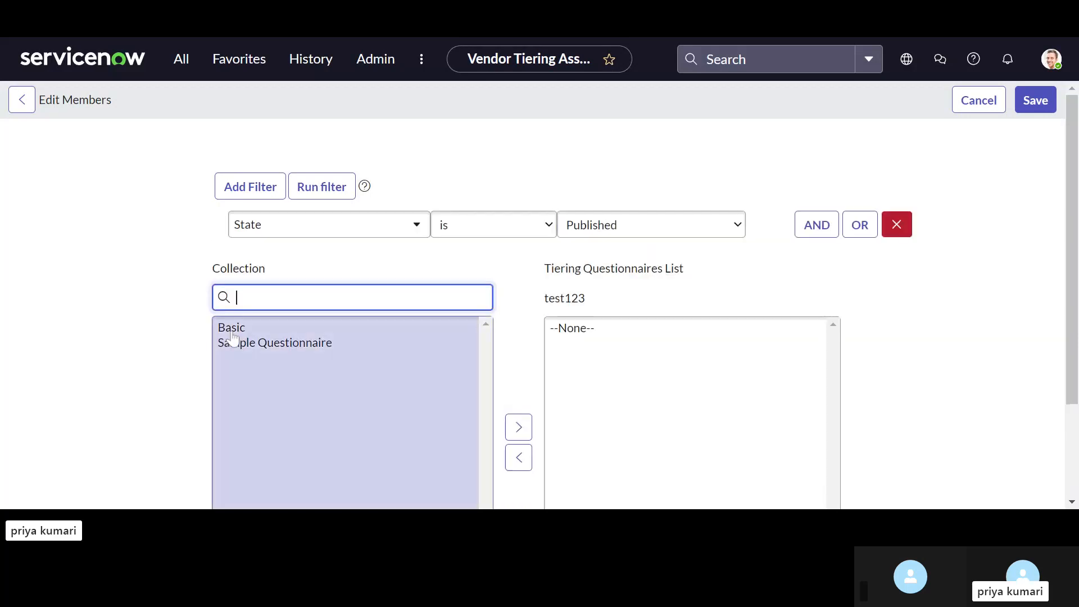
double_click(231, 328)
scroll(506, 383, down, 3)
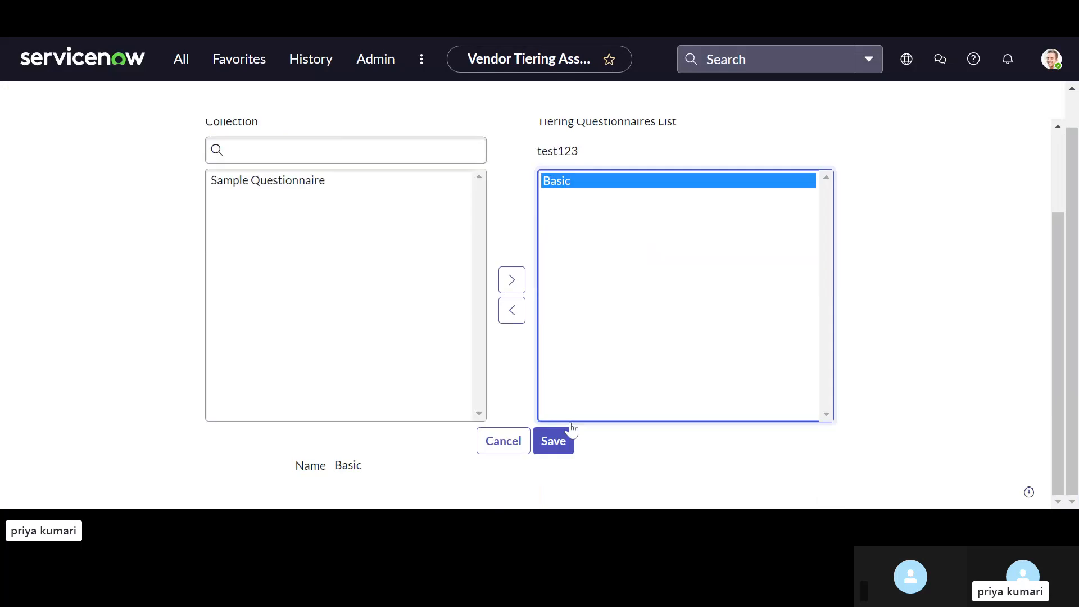
click(559, 444)
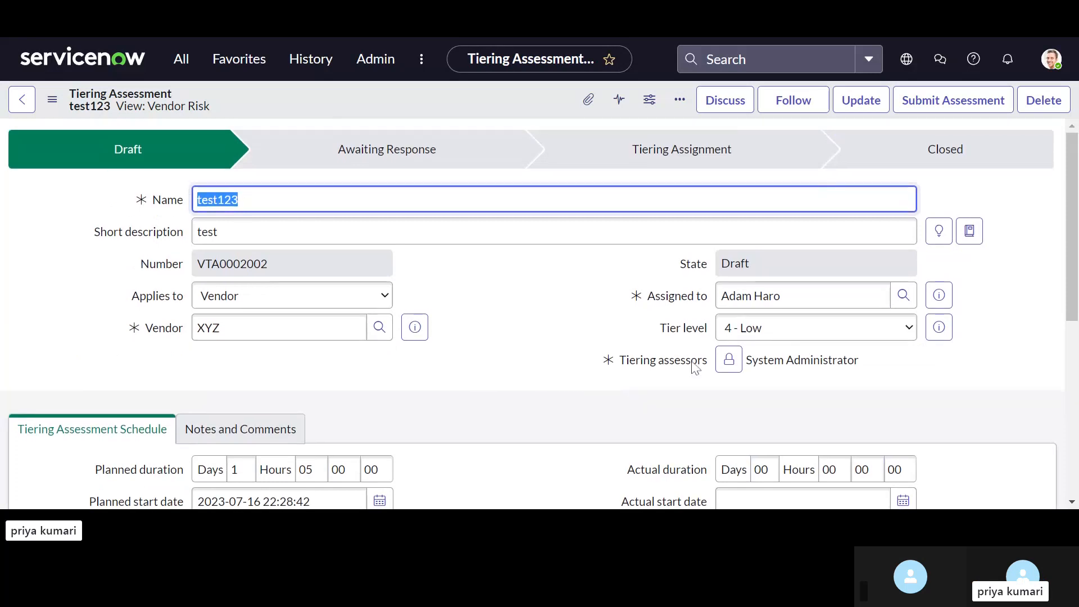
scroll(630, 386, down, 3)
scroll(702, 365, down, 1)
scroll(833, 272, down, 5)
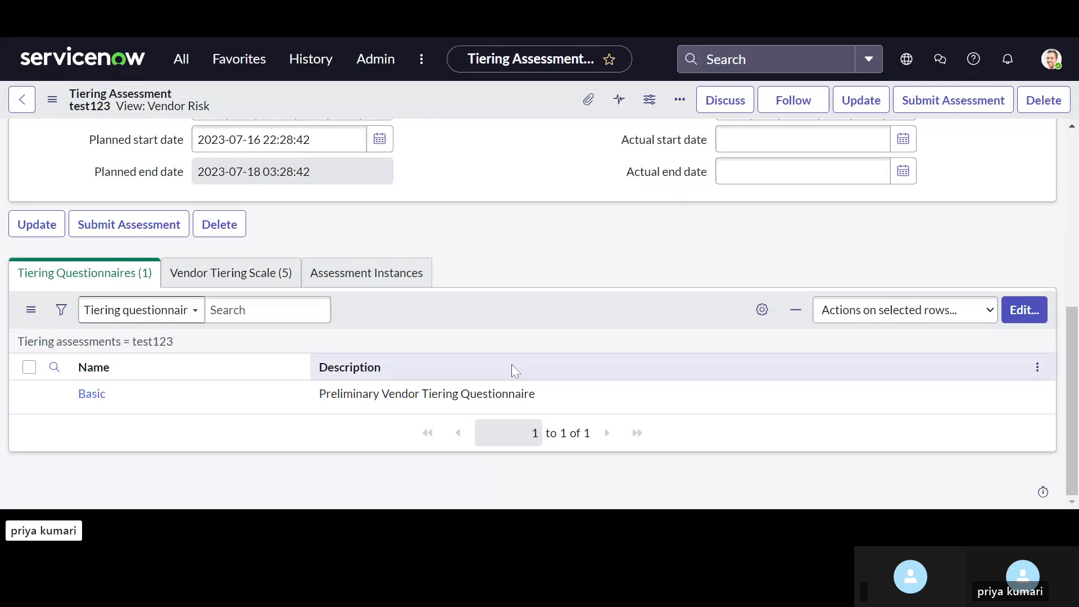
click(756, 314)
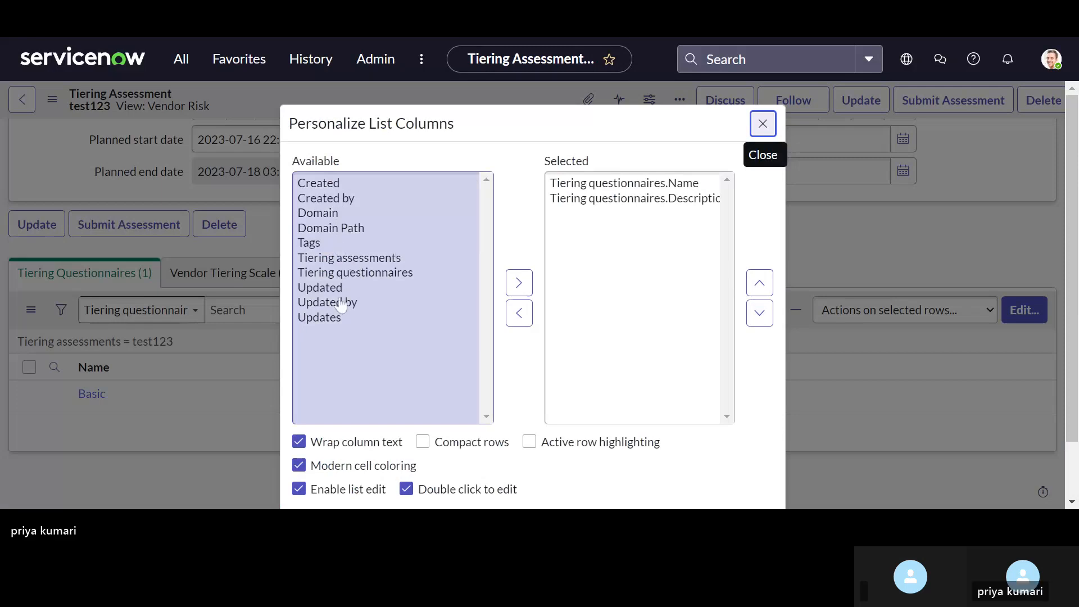
click(570, 228)
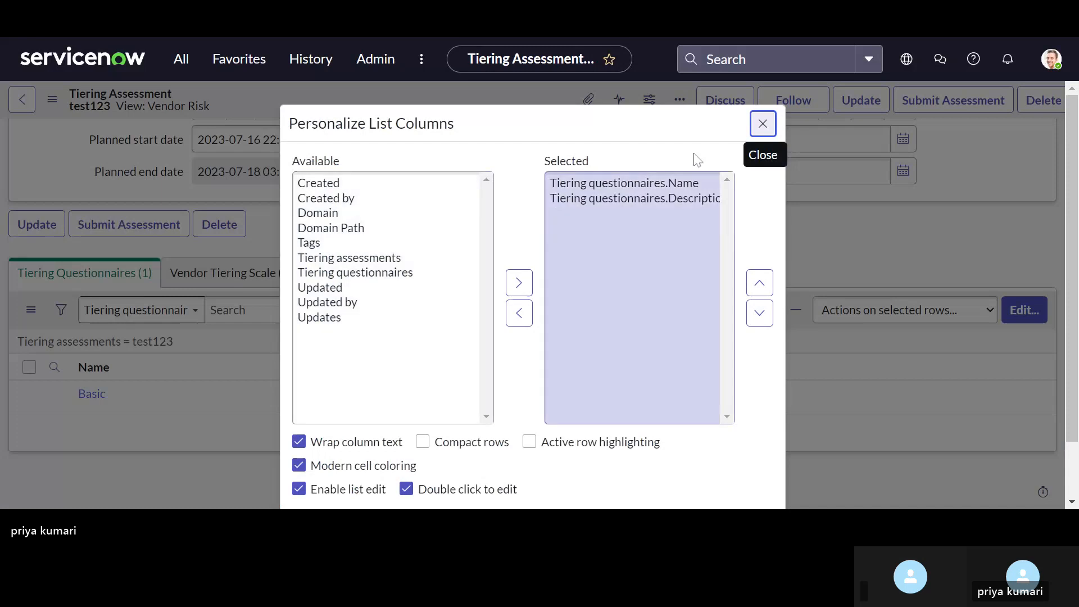
click(761, 122)
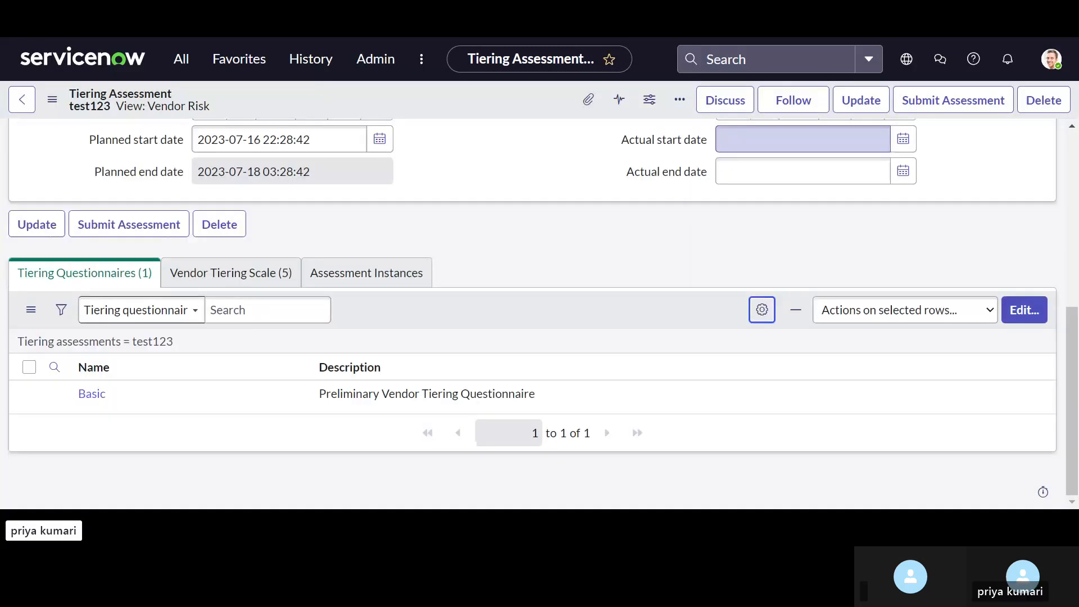
Step: Submit the tiering assessment and open the Basic assessment instance generated for it
click(944, 105)
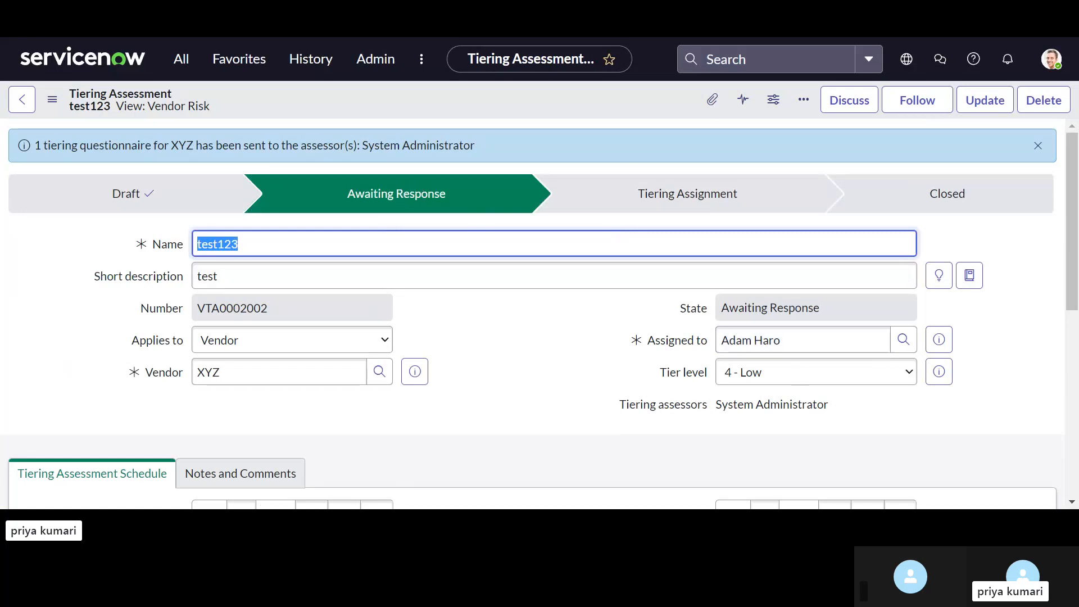
scroll(528, 321, down, 4)
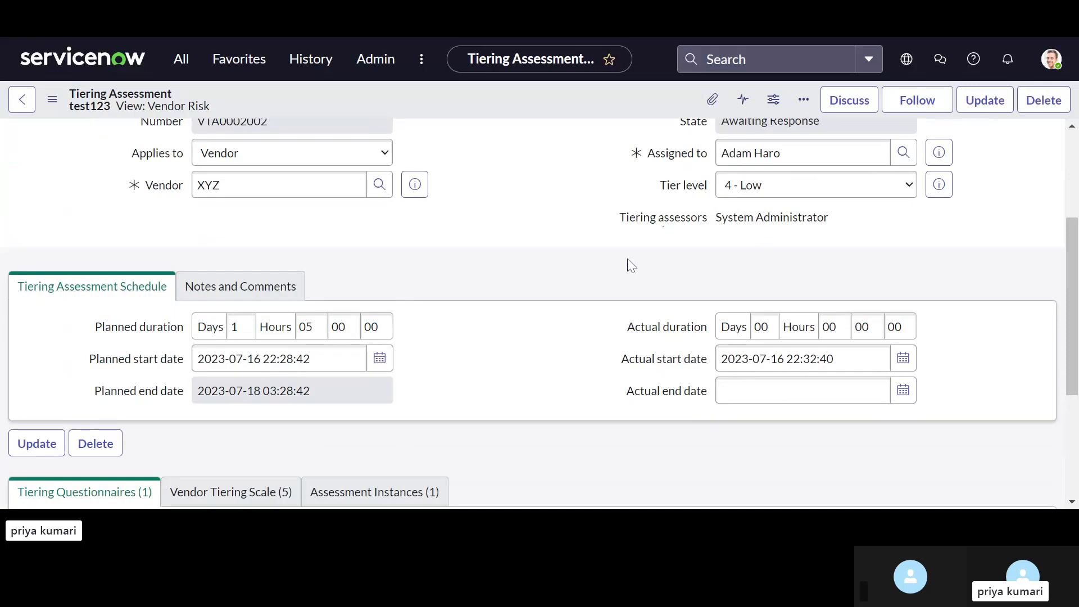
scroll(528, 321, down, 3)
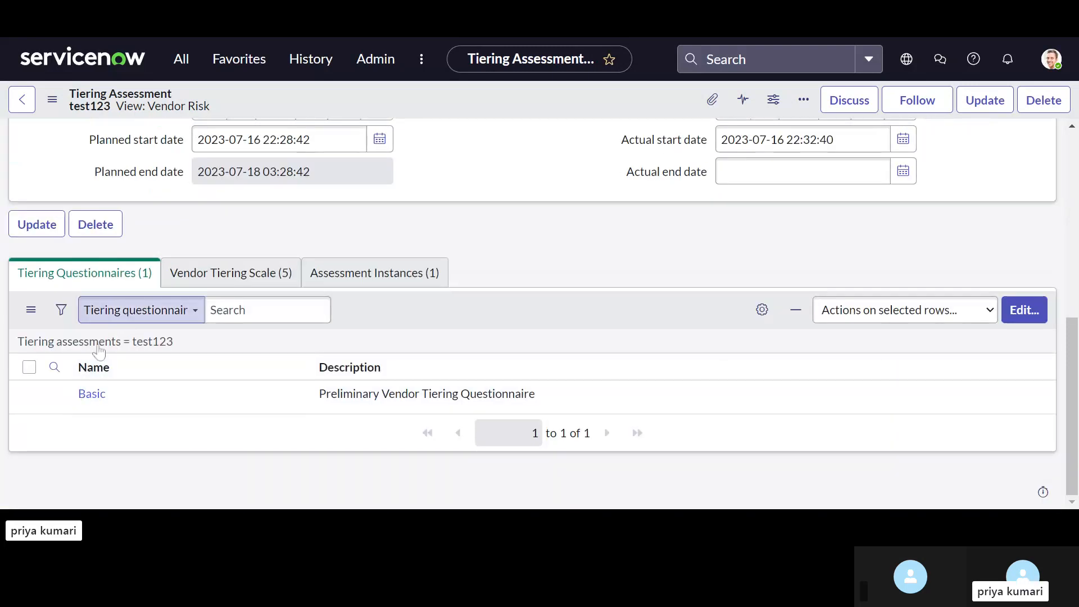
click(375, 276)
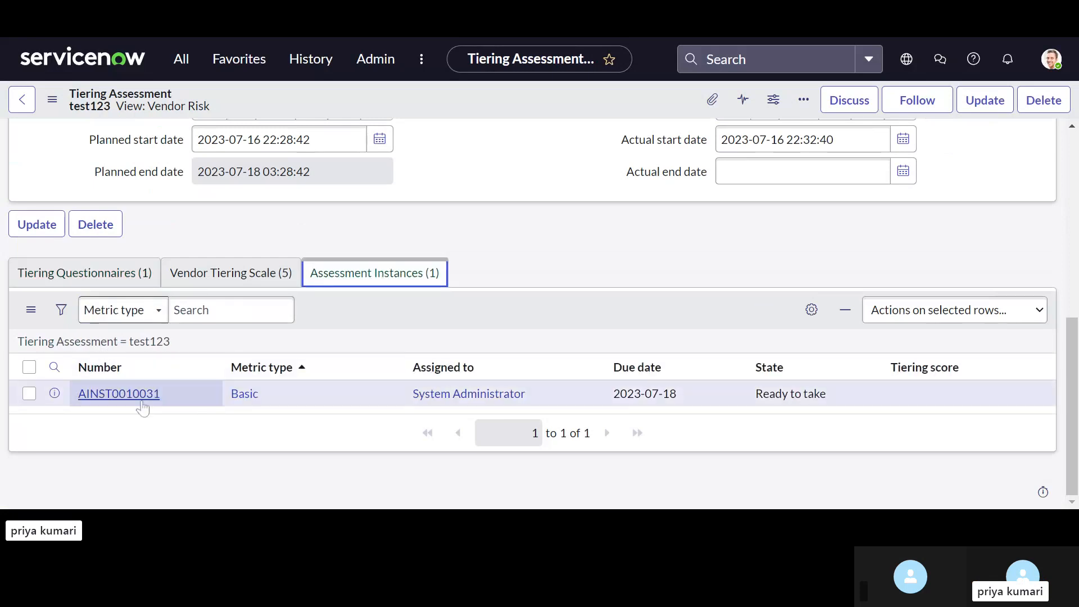
click(123, 396)
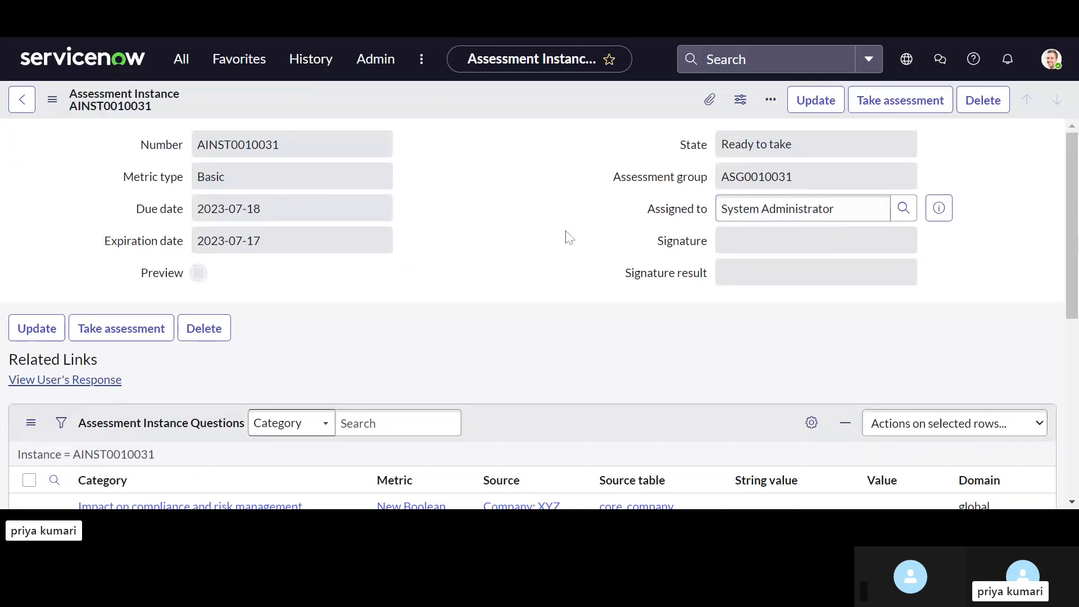
Step: Take the assessment and rate the vendor relationship Very strategic, with advantage Yes and switching complexity Low
click(901, 100)
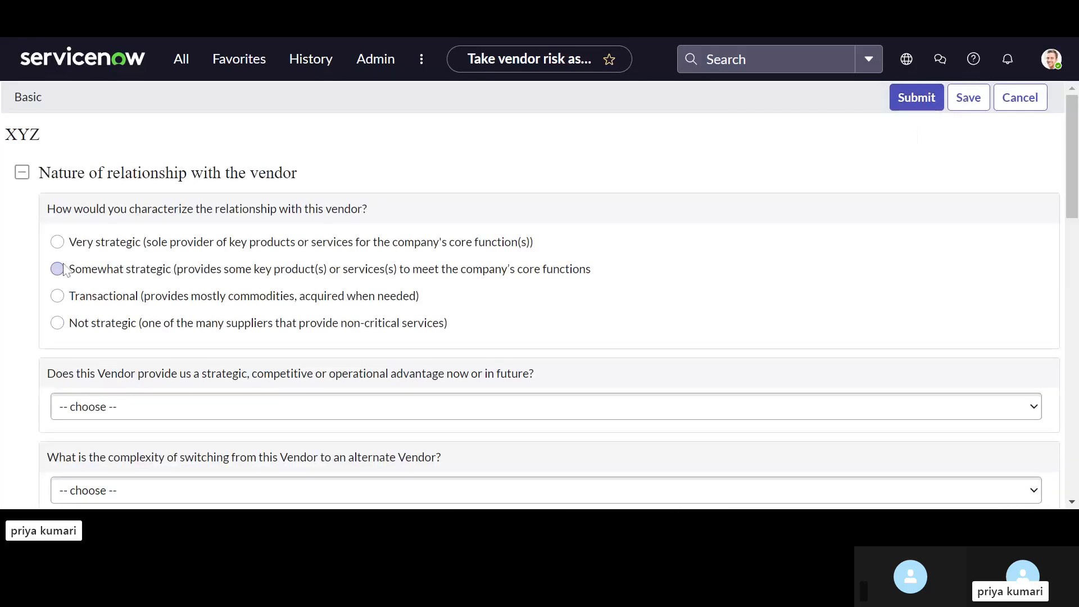
click(57, 242)
scroll(116, 344, down, 2)
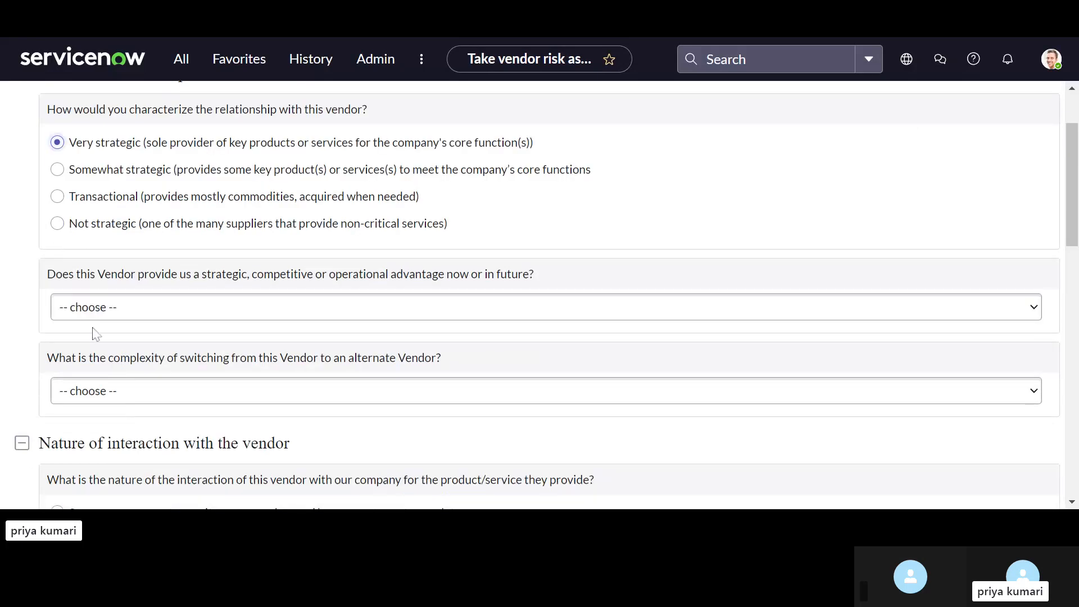
click(111, 307)
click(80, 349)
scroll(81, 349, down, 1)
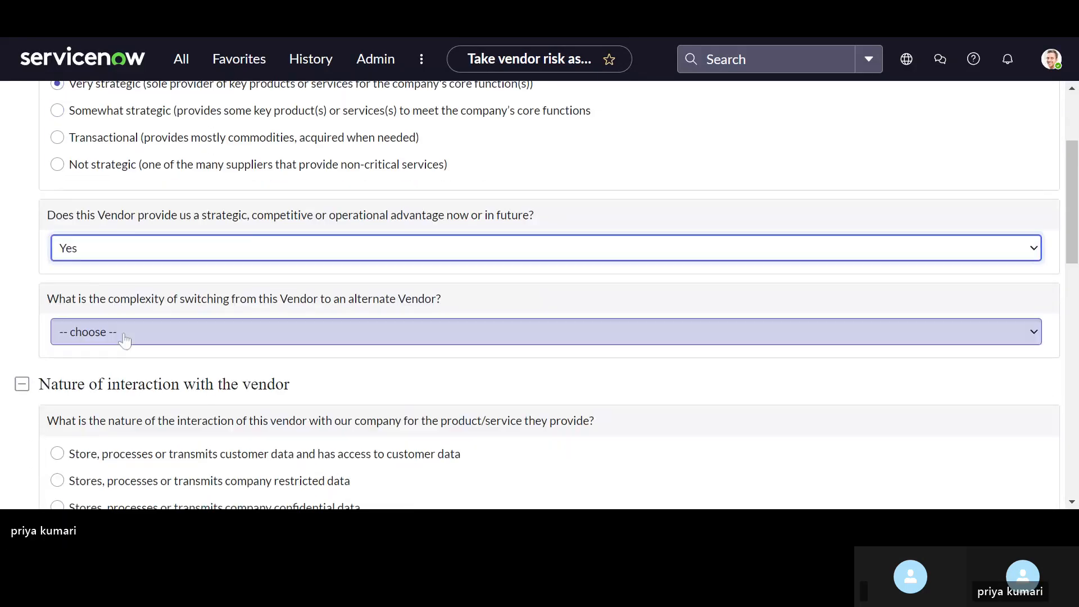
click(124, 337)
click(112, 354)
Step: State that the vendor stores, processes or transmits customer data with access to it, and answer Yes for intellectual property handling
scroll(112, 354, down, 1)
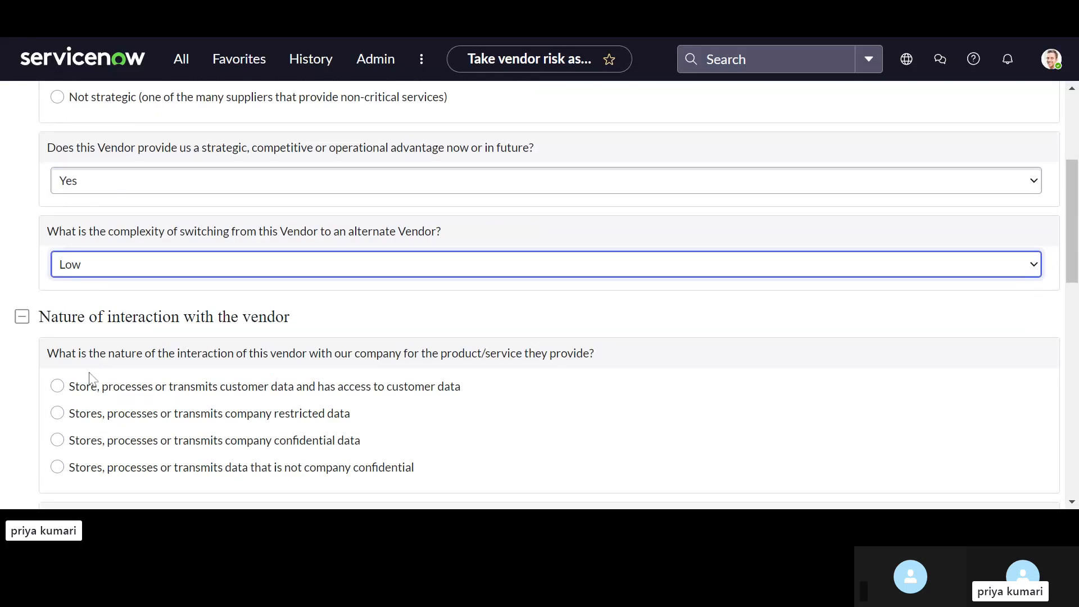
click(60, 387)
scroll(66, 388, down, 3)
click(67, 385)
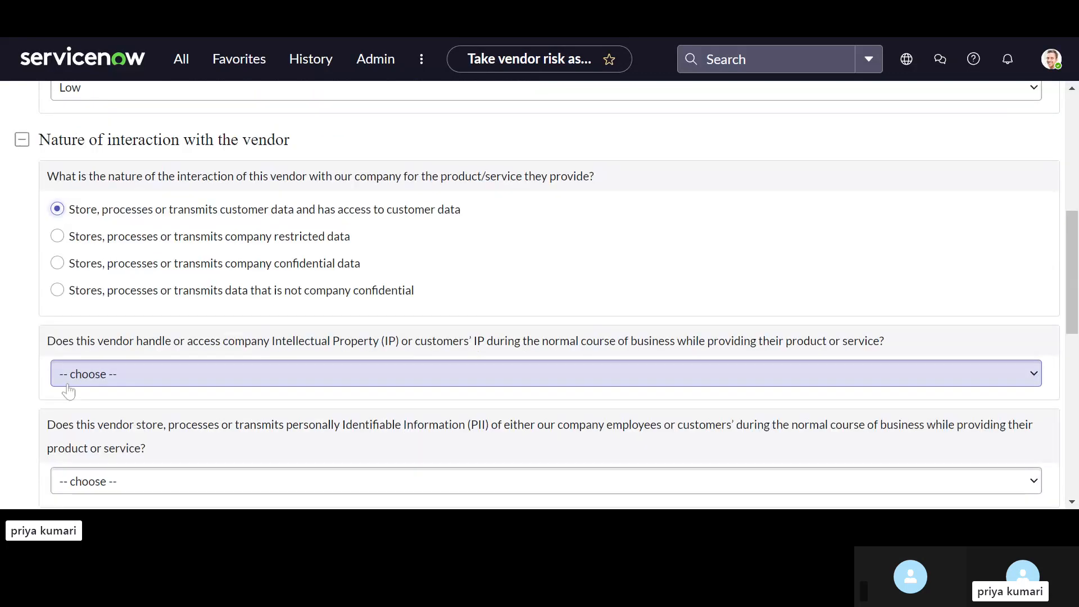
click(76, 391)
Step: Answer Yes to the questions on PII, PCI data and access to critical company systems, network or facilities
scroll(96, 388, down, 2)
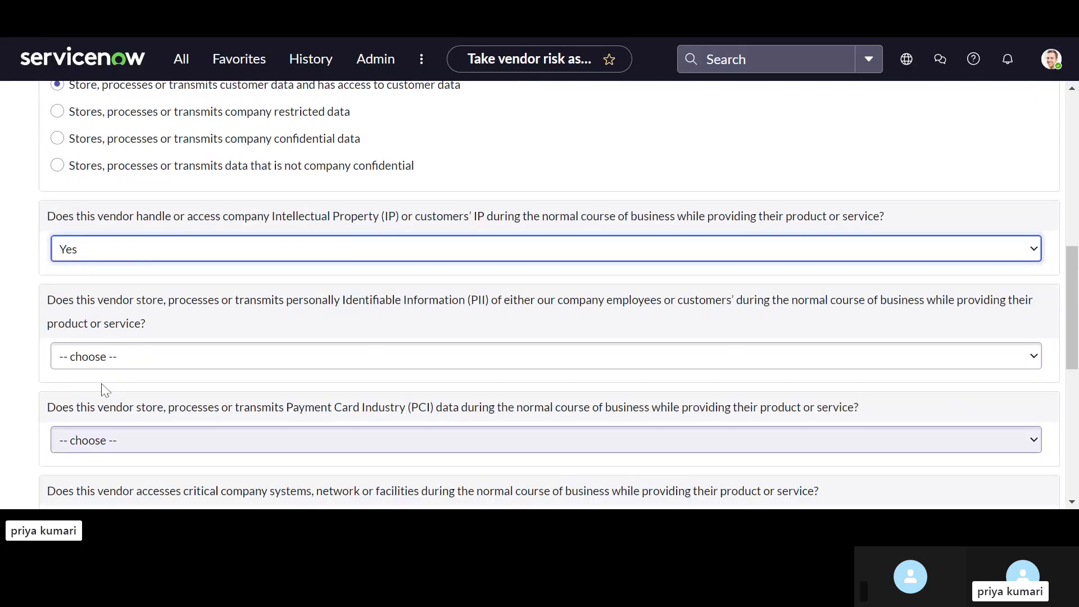
click(132, 368)
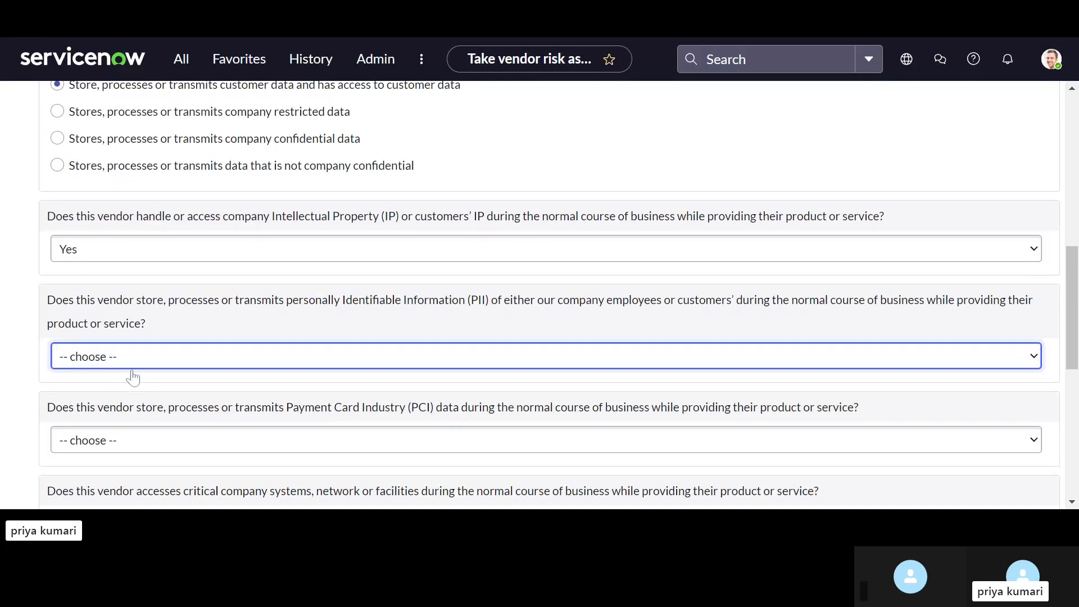
click(133, 377)
scroll(133, 378, down, 1)
click(133, 386)
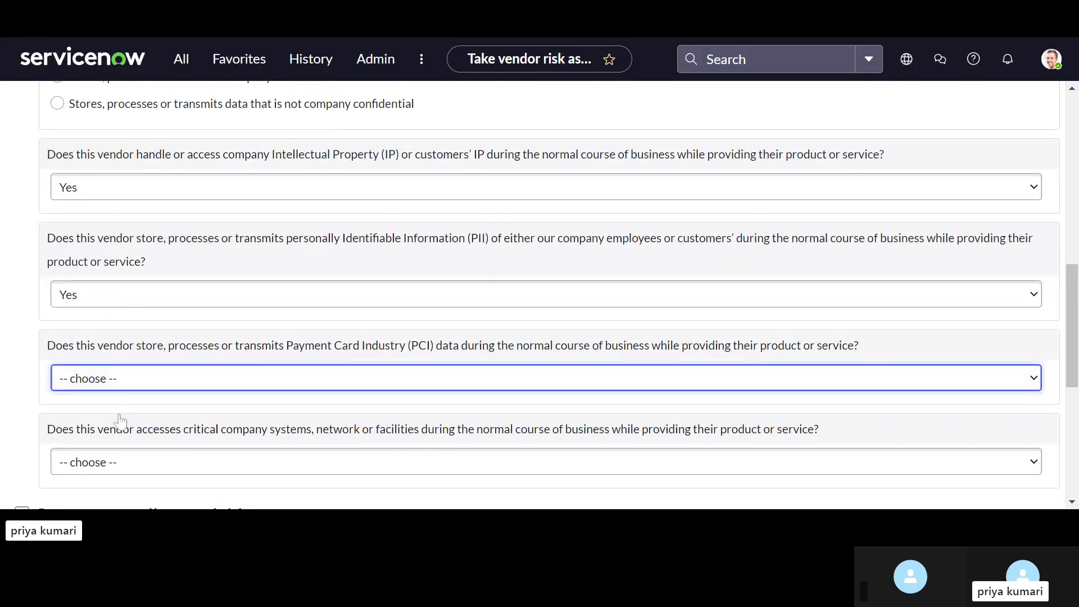
click(120, 420)
scroll(129, 416, down, 1)
click(140, 397)
click(113, 439)
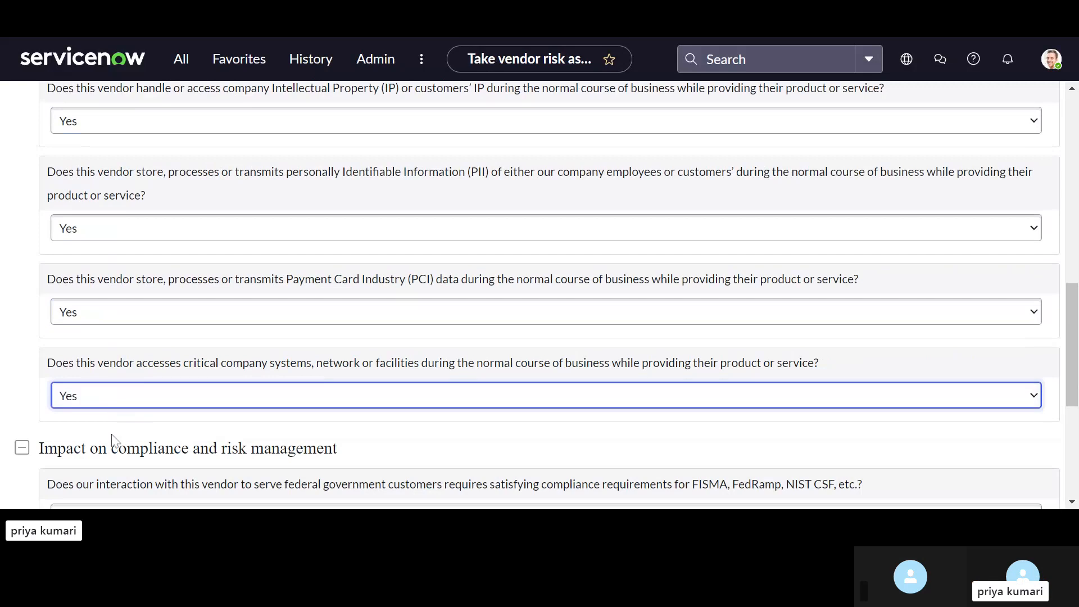
Step: Answer No to all three questions on compliance and risk management impact and submit the questionnaire
scroll(113, 438, down, 1)
click(137, 467)
scroll(137, 472, down, 1)
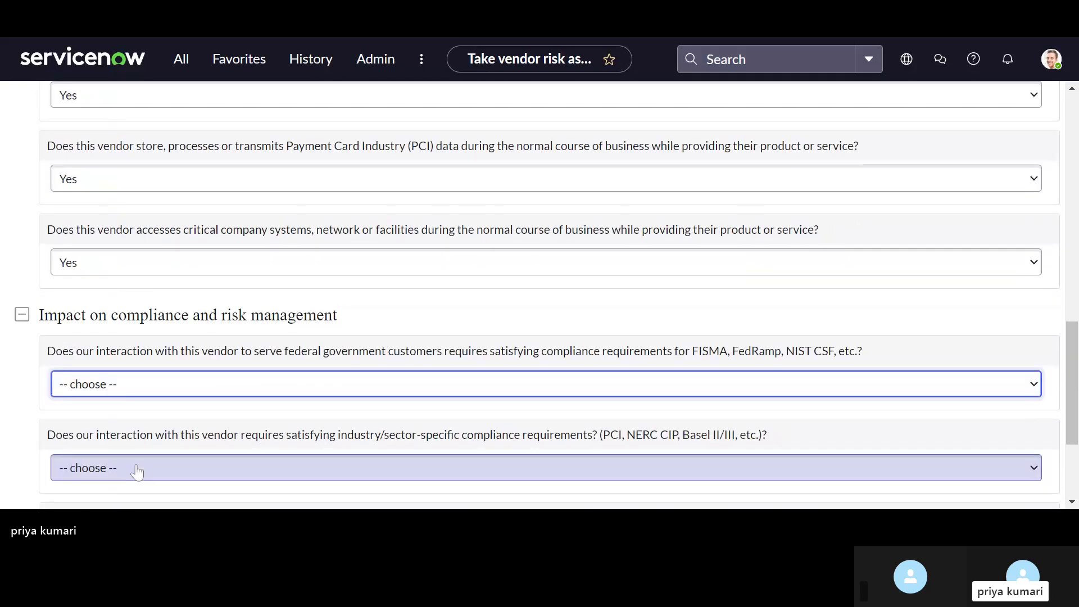
click(88, 420)
scroll(82, 435, down, 1)
click(129, 413)
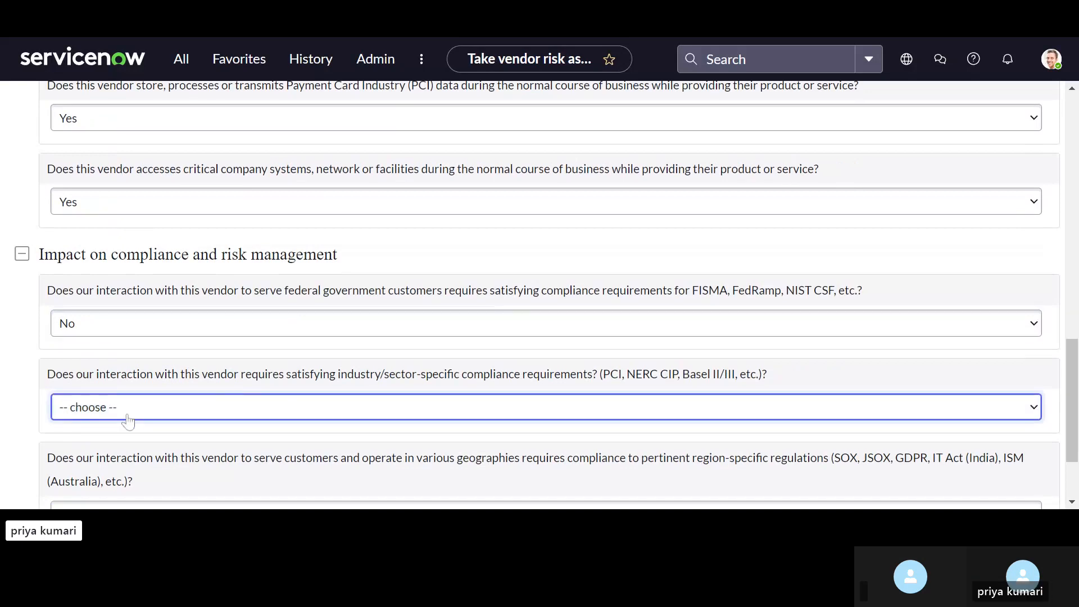
click(130, 444)
scroll(154, 427, down, 2)
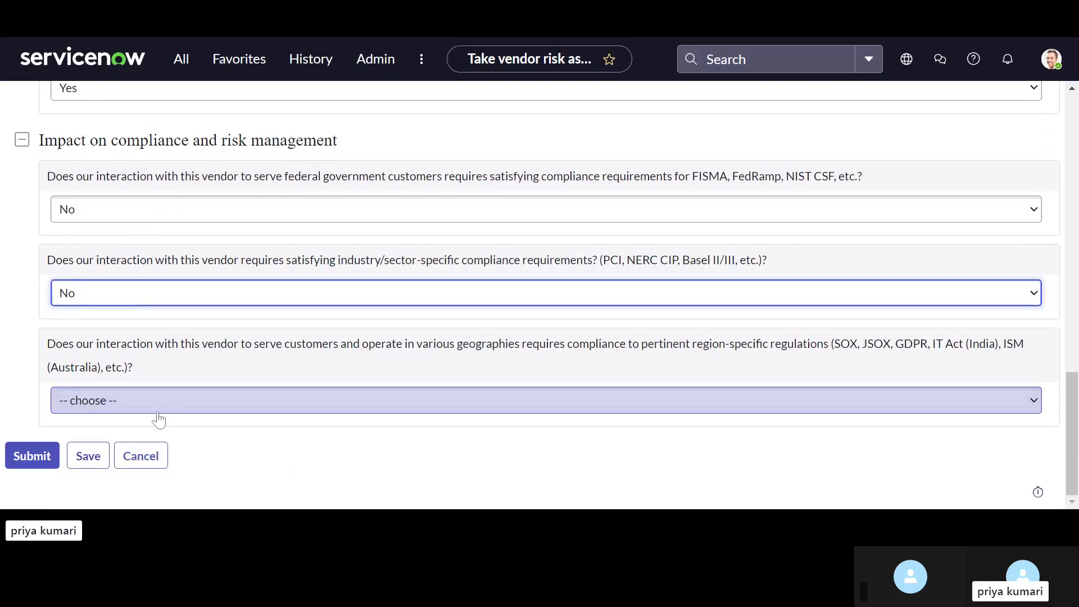
click(158, 415)
click(149, 428)
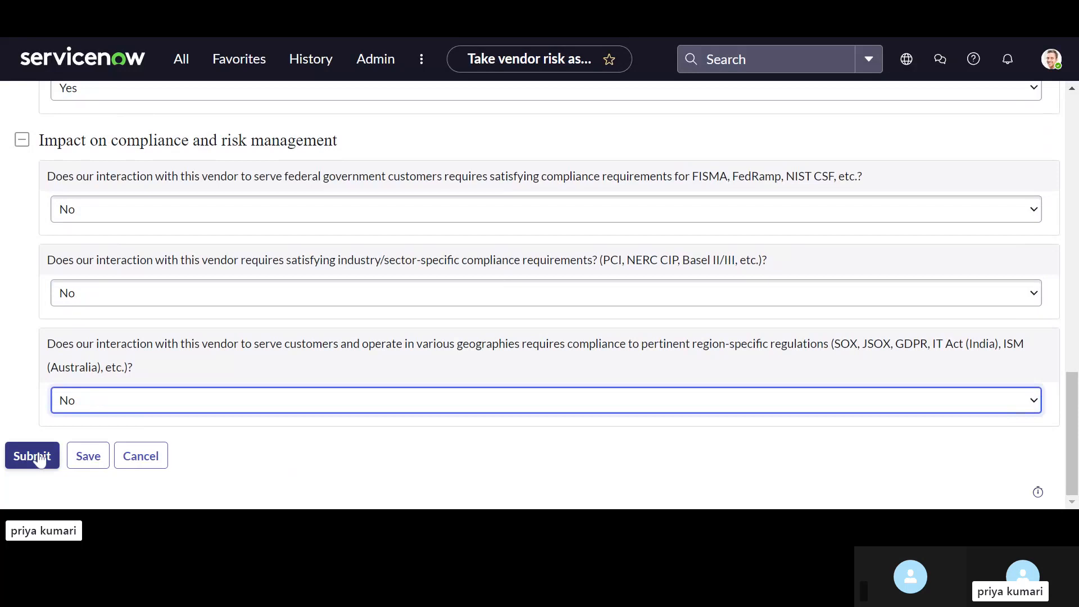
click(40, 460)
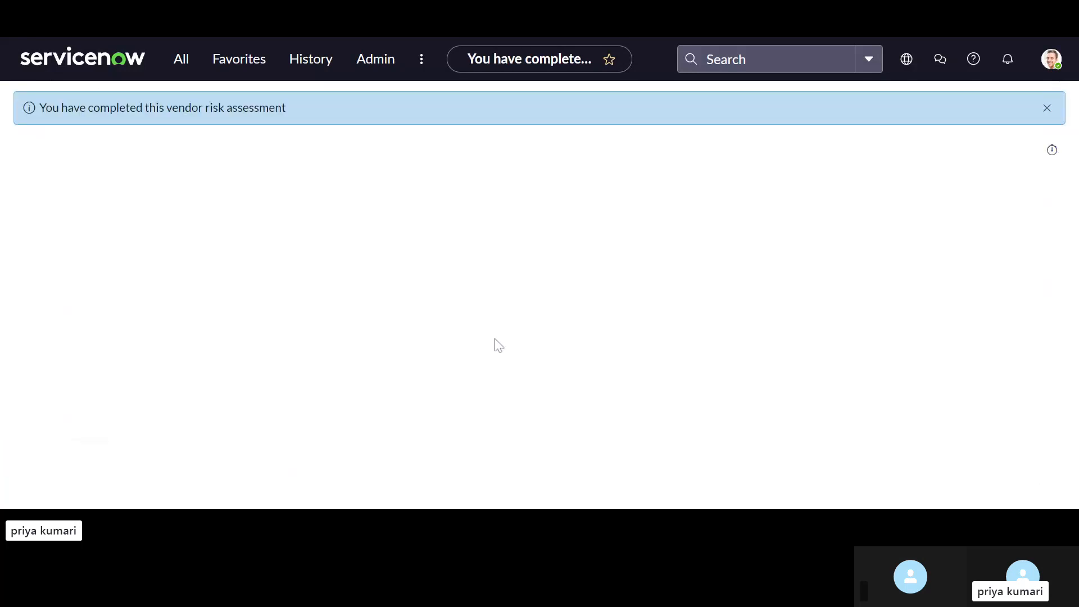
Step: Dismiss the completion message and open the list of all vendors under Vendor Management
click(1047, 108)
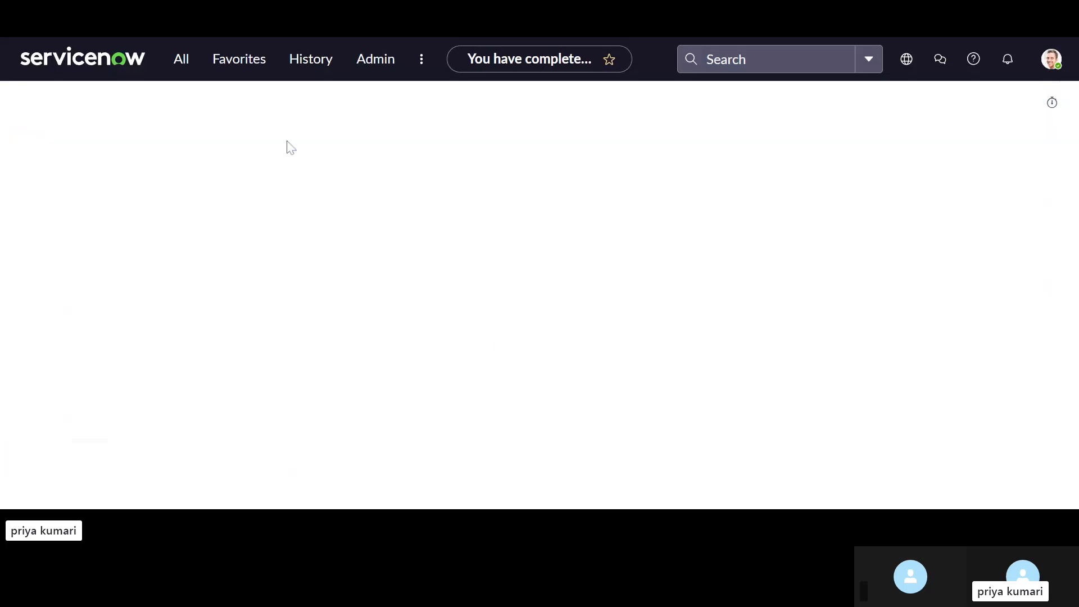
click(168, 61)
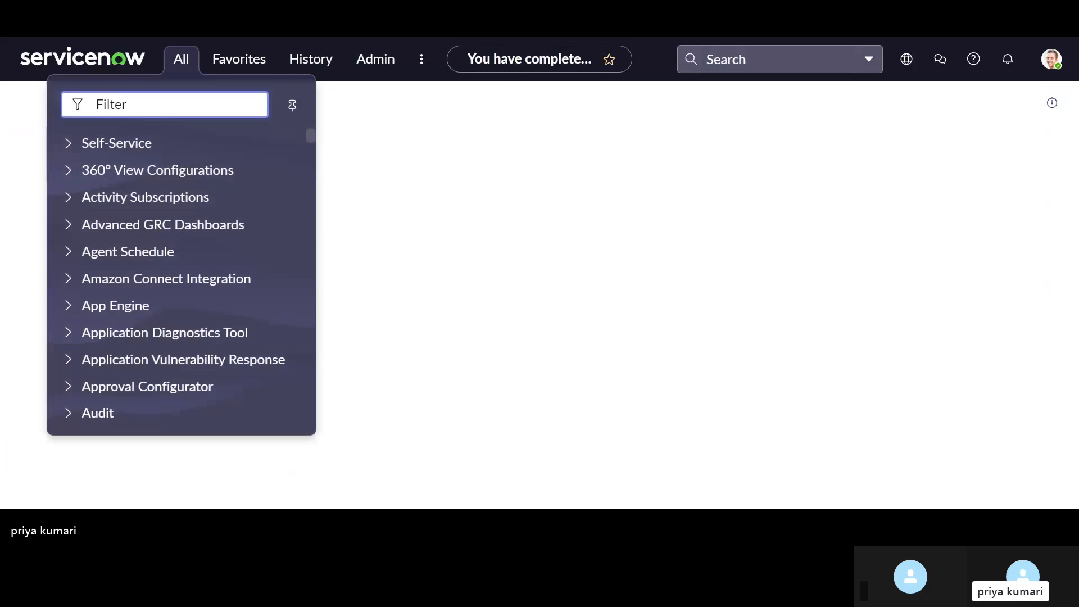
text(vendo)
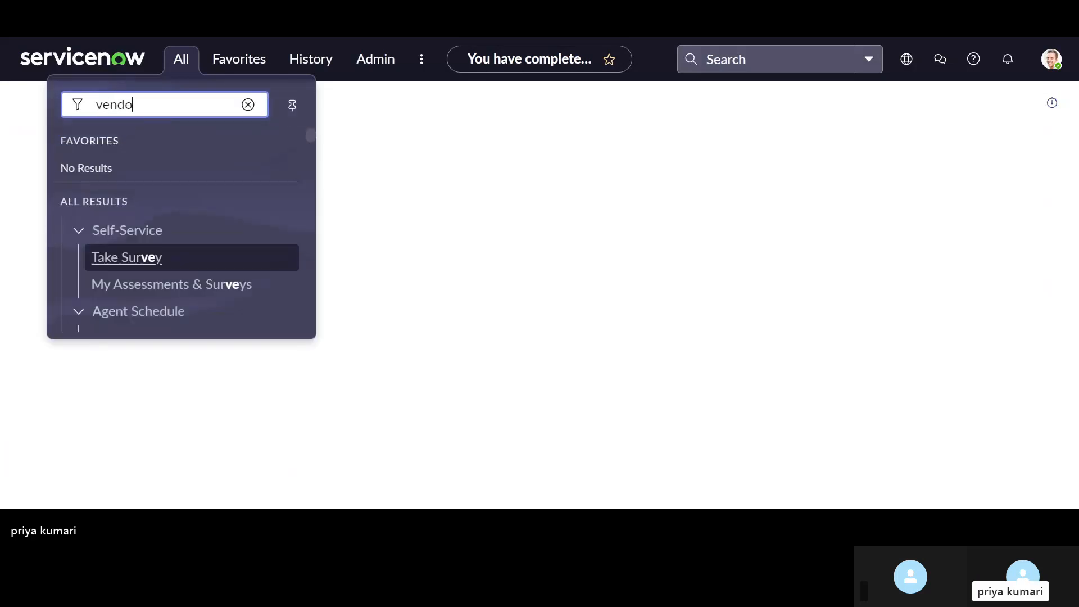
text(r)
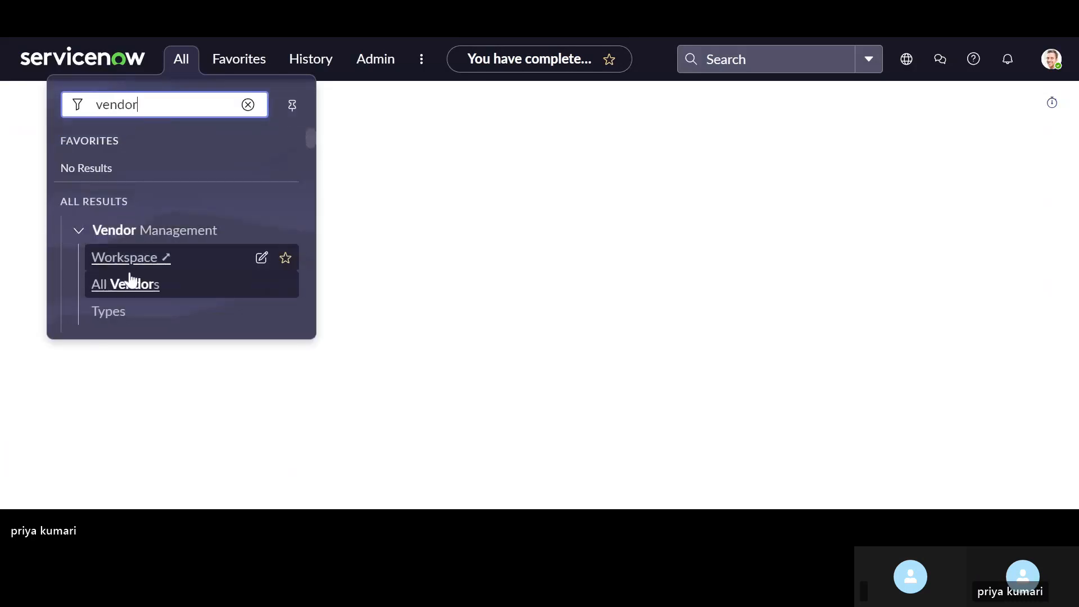
click(127, 287)
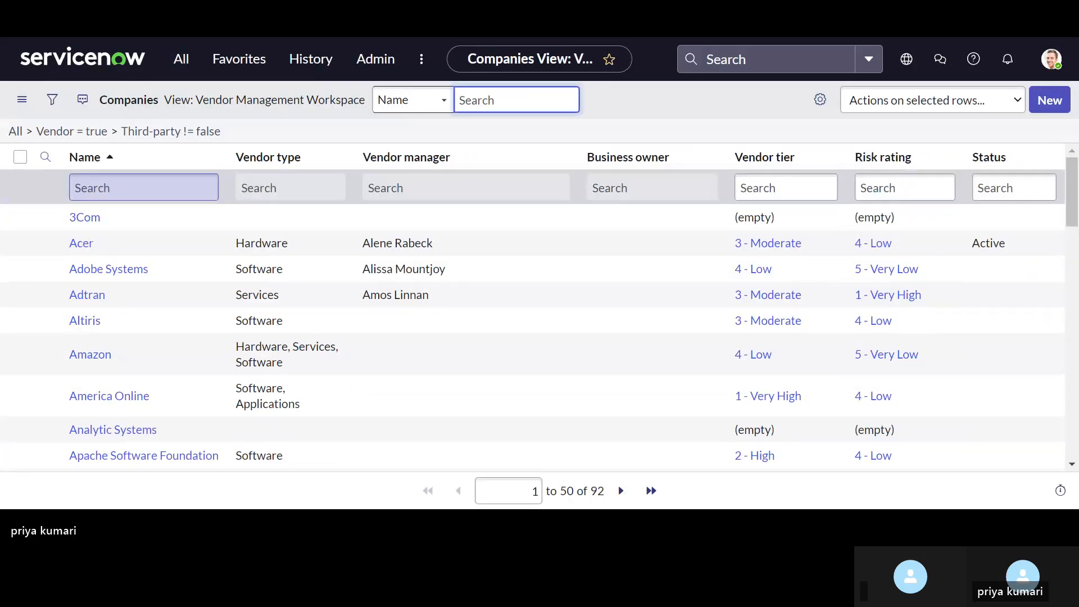
Step: Filter the vendor list by the name "xyz" and open the XYZ vendor record
text(xv)
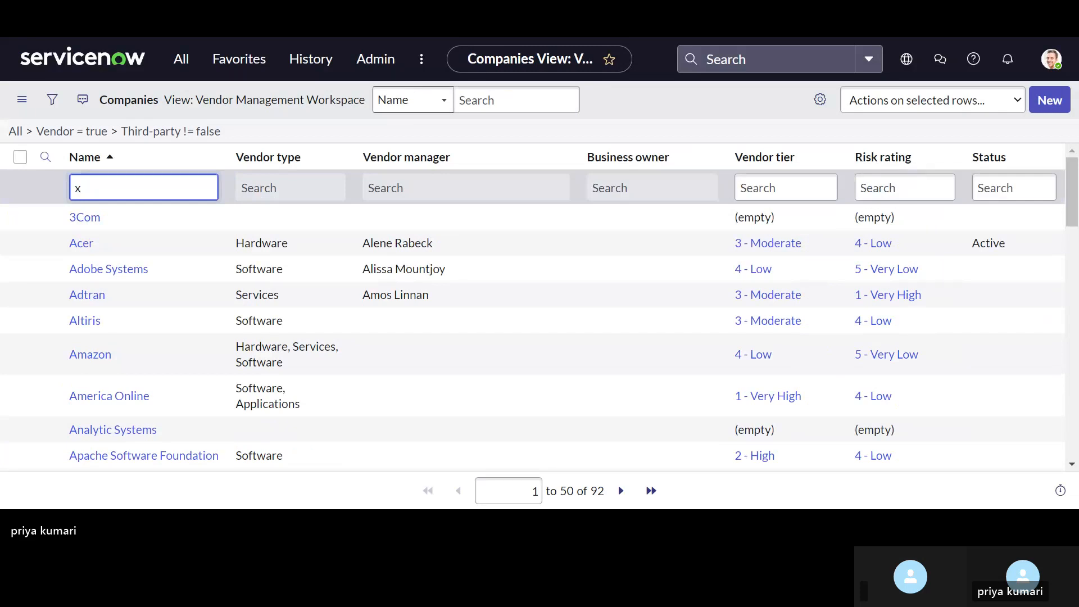
key(BackSpace)
text(yz)
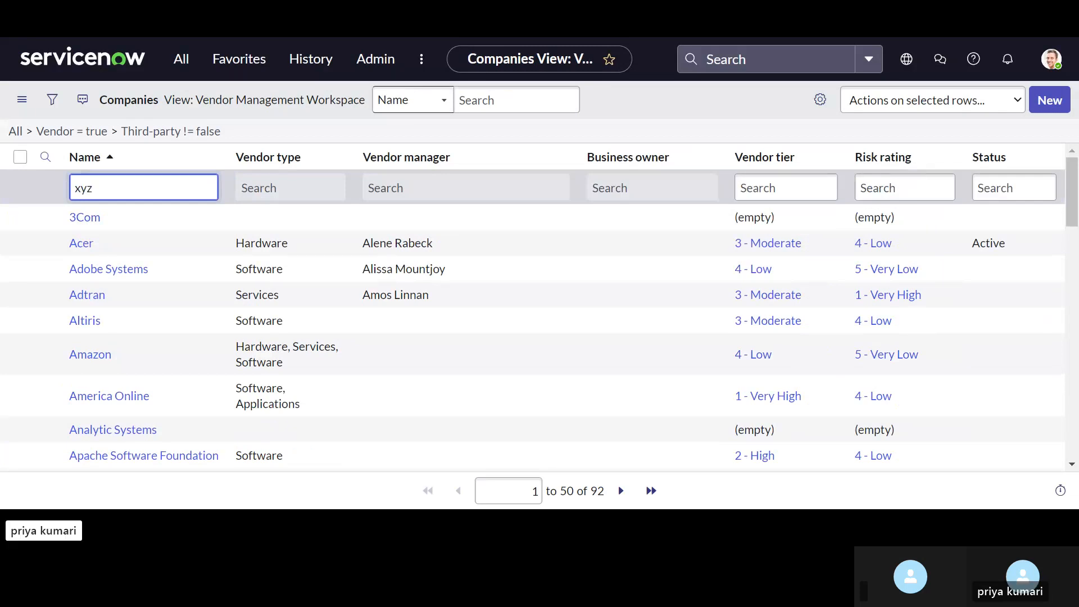
key(Return)
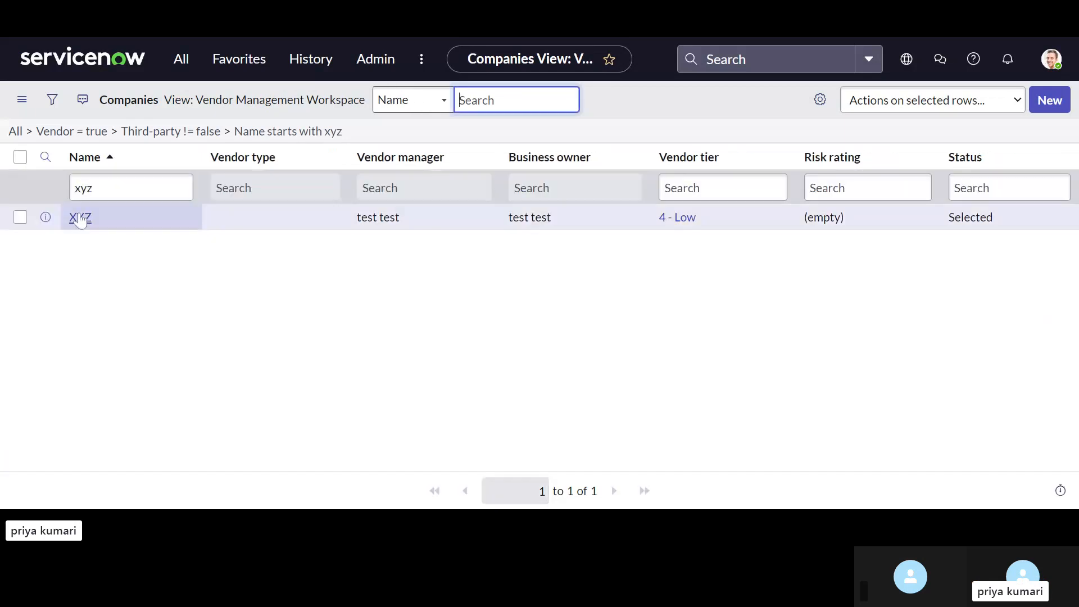
click(80, 218)
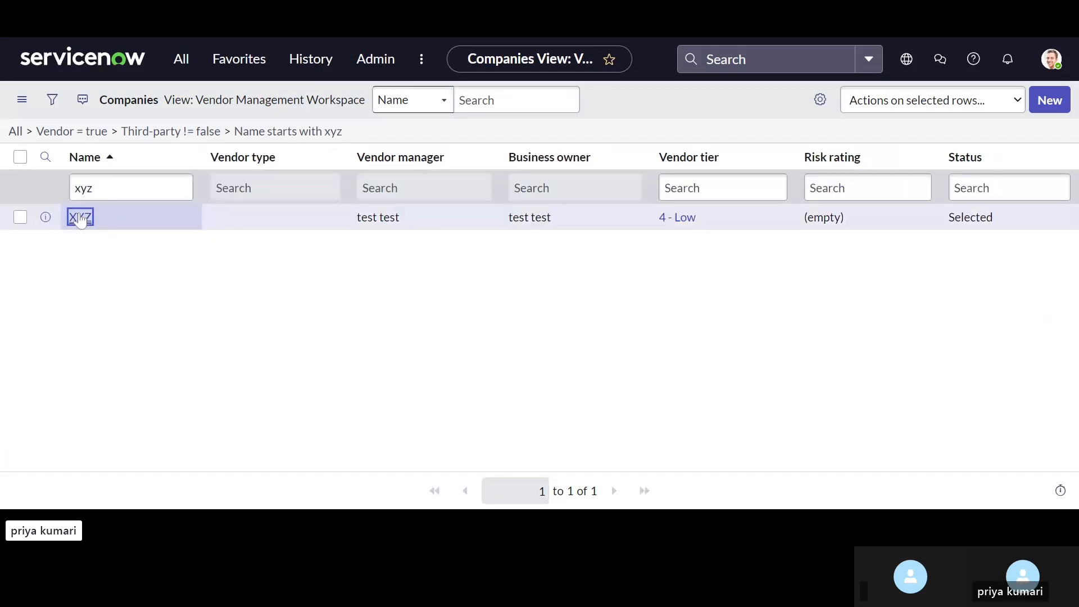
Step: Open tiering assessment test123 from vendor XYZ's related tiering assessments and close the assessment
scroll(481, 393, down, 10)
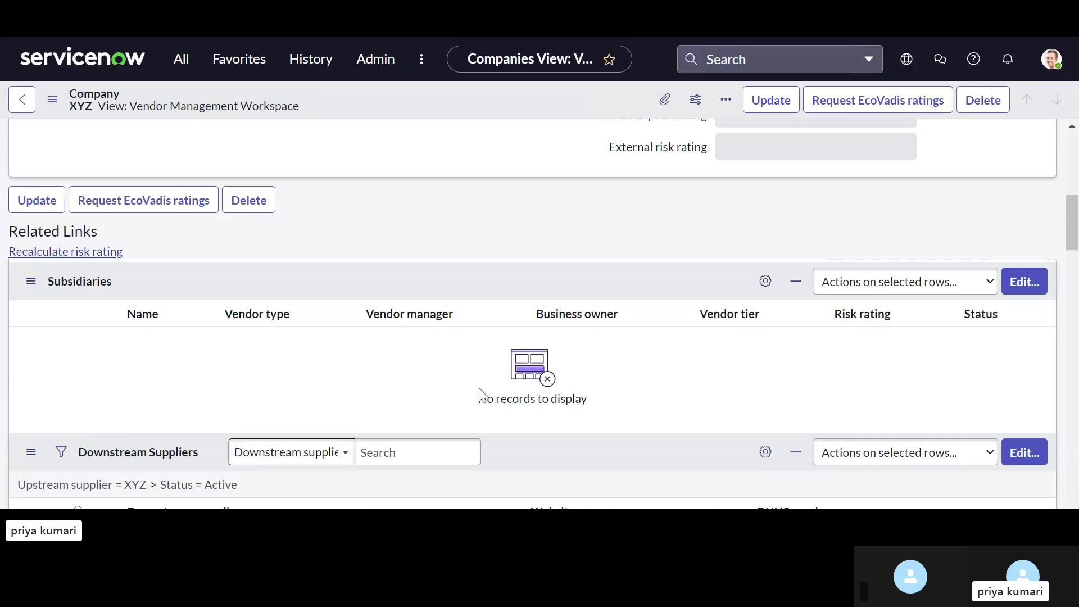
scroll(480, 389, up, 5)
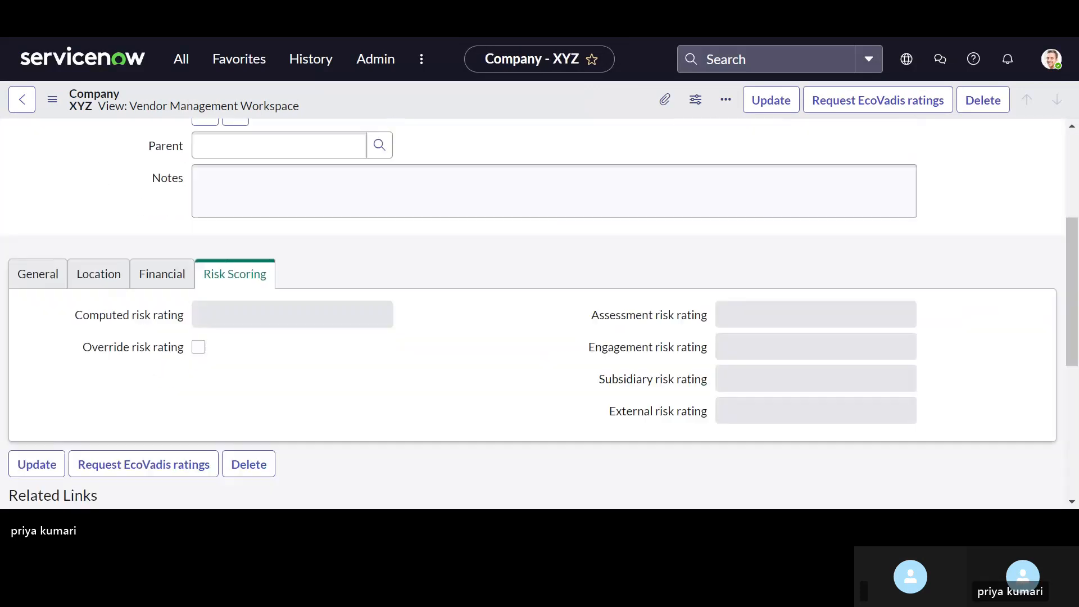
scroll(787, 329, down, 4)
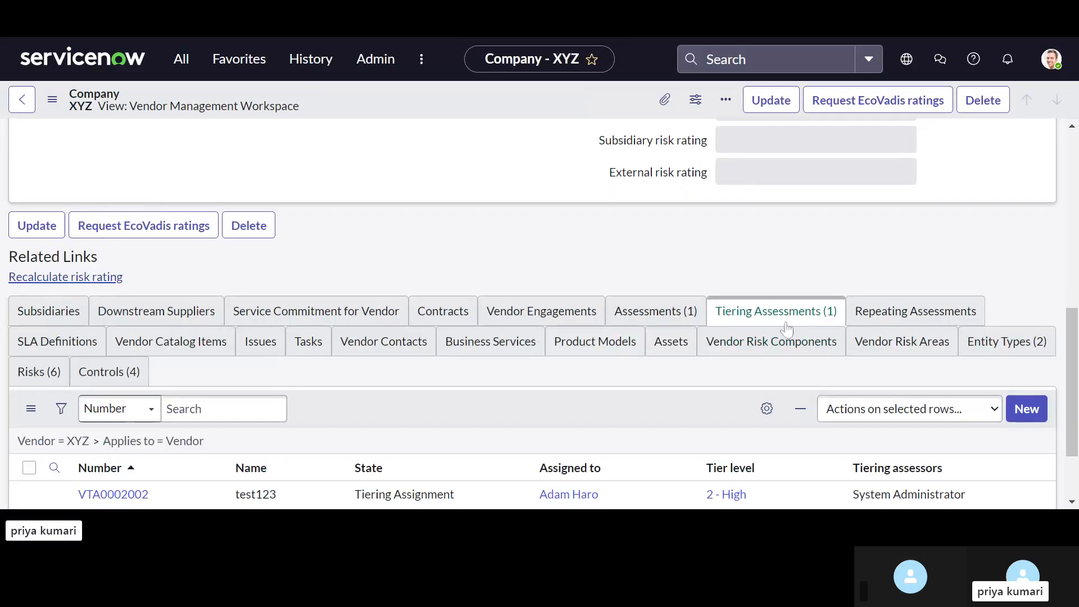
scroll(786, 329, down, 2)
click(120, 396)
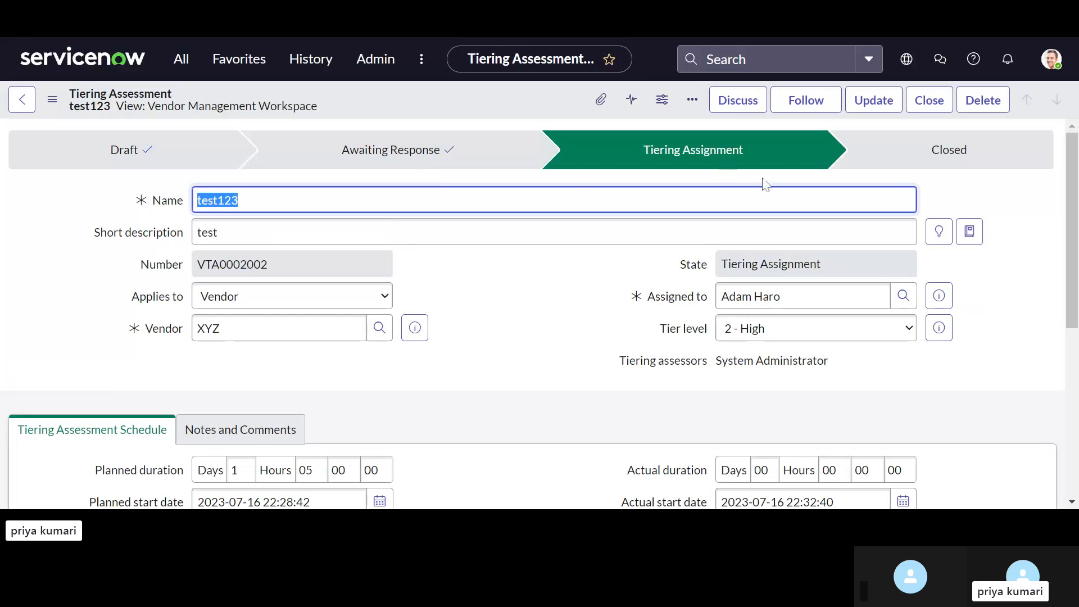
scroll(576, 303, down, 1)
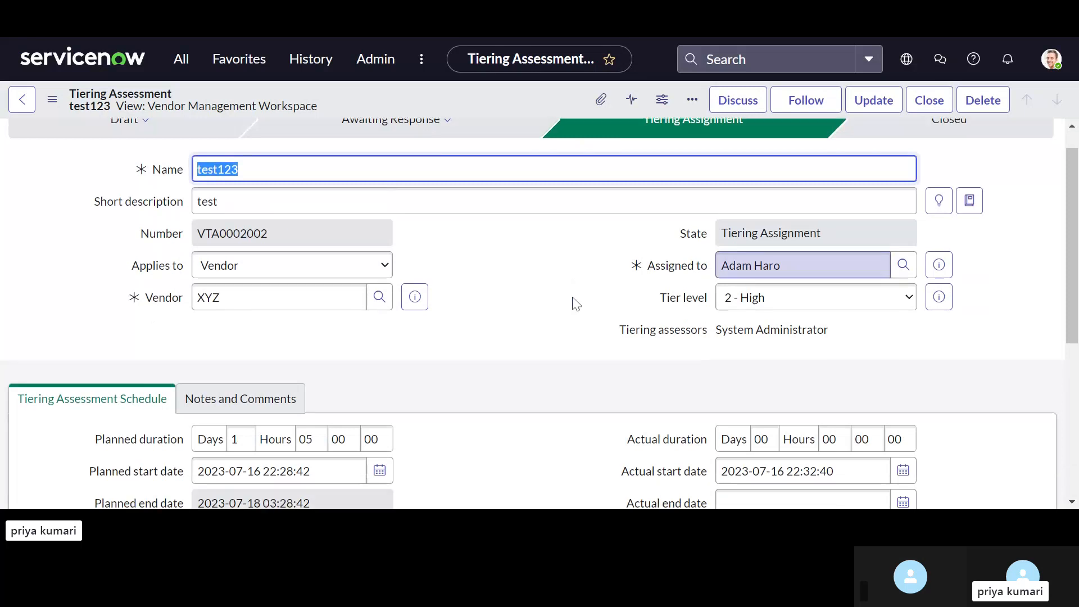
scroll(576, 304, up, 1)
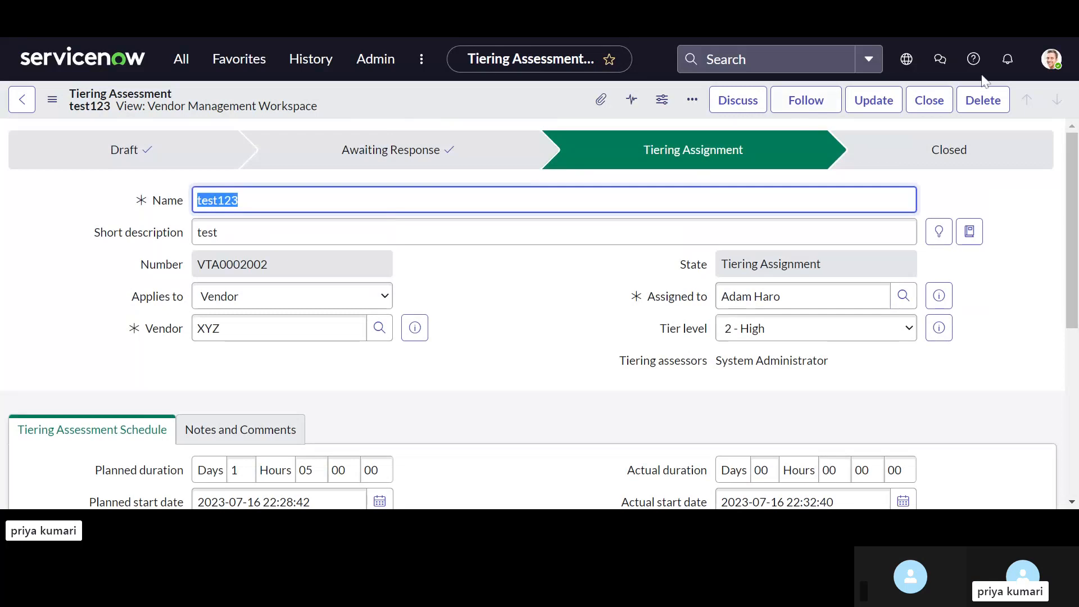
click(936, 105)
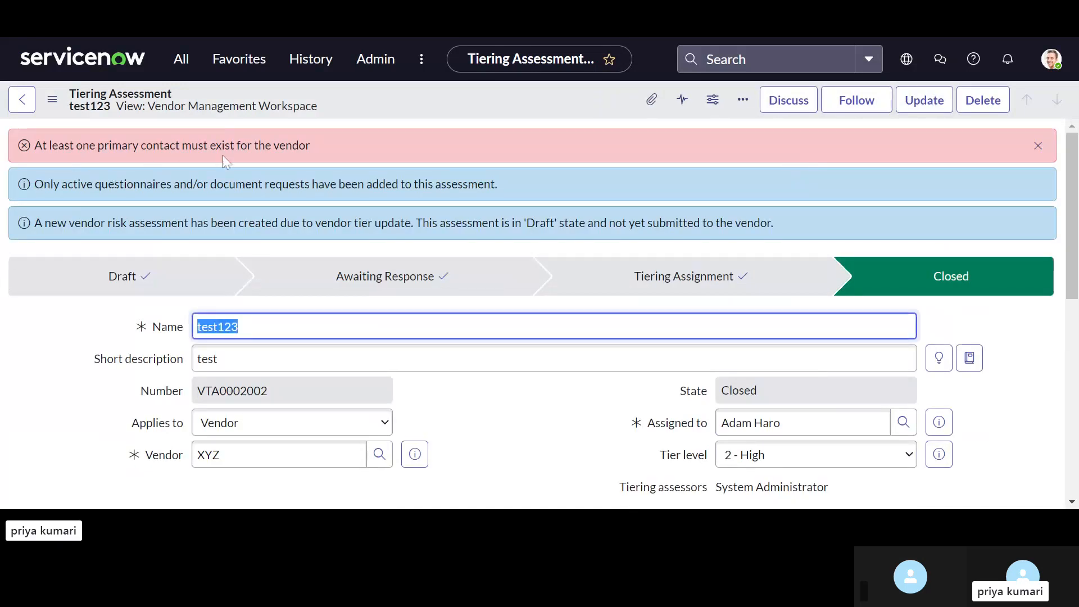
Step: Return to the XYZ vendor record and start a new record among its vendor contacts
click(20, 112)
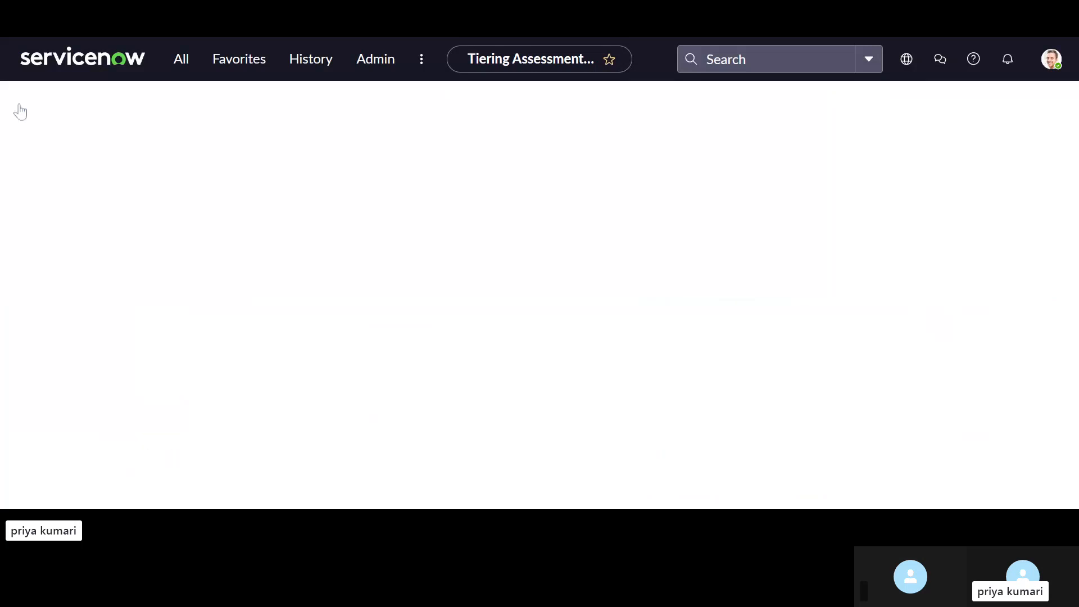
scroll(397, 364, down, 4)
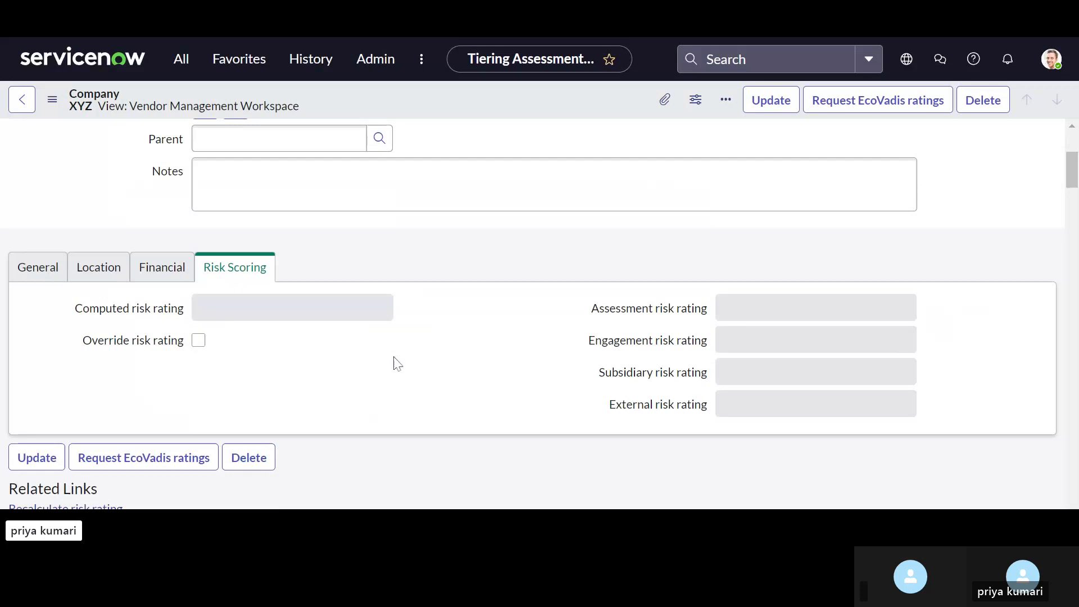
scroll(492, 394, down, 10)
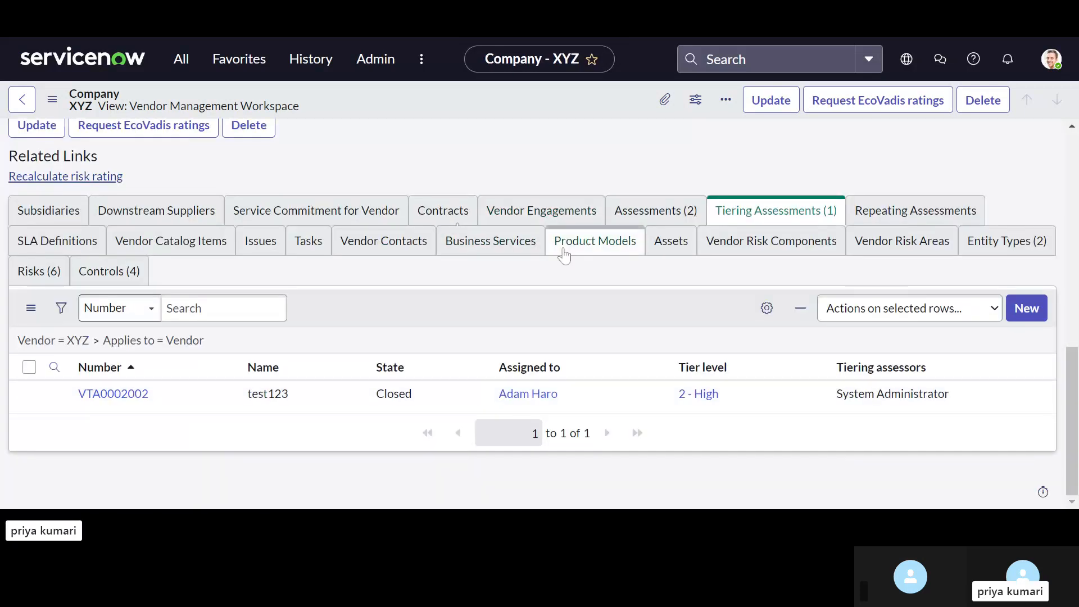
click(398, 250)
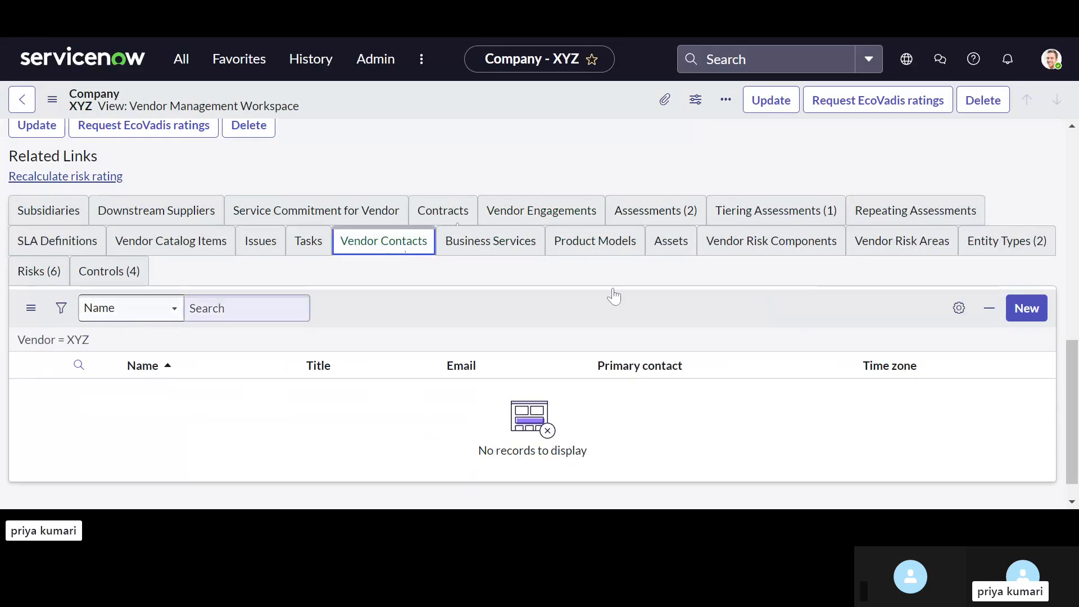
click(1027, 308)
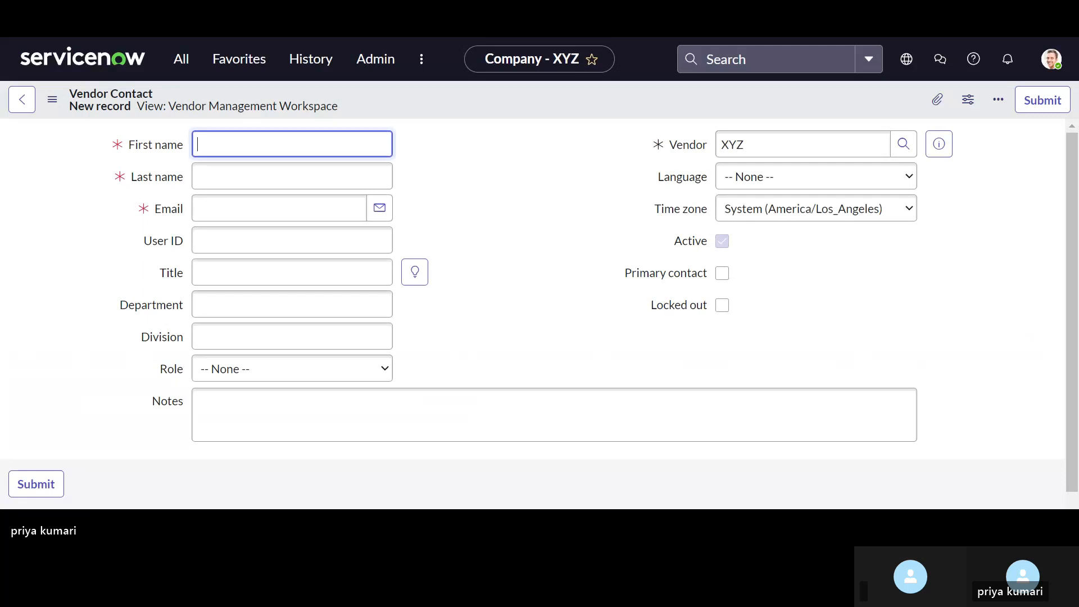
Step: Enter the new vendor contact's first name, last name and email address
text(x)
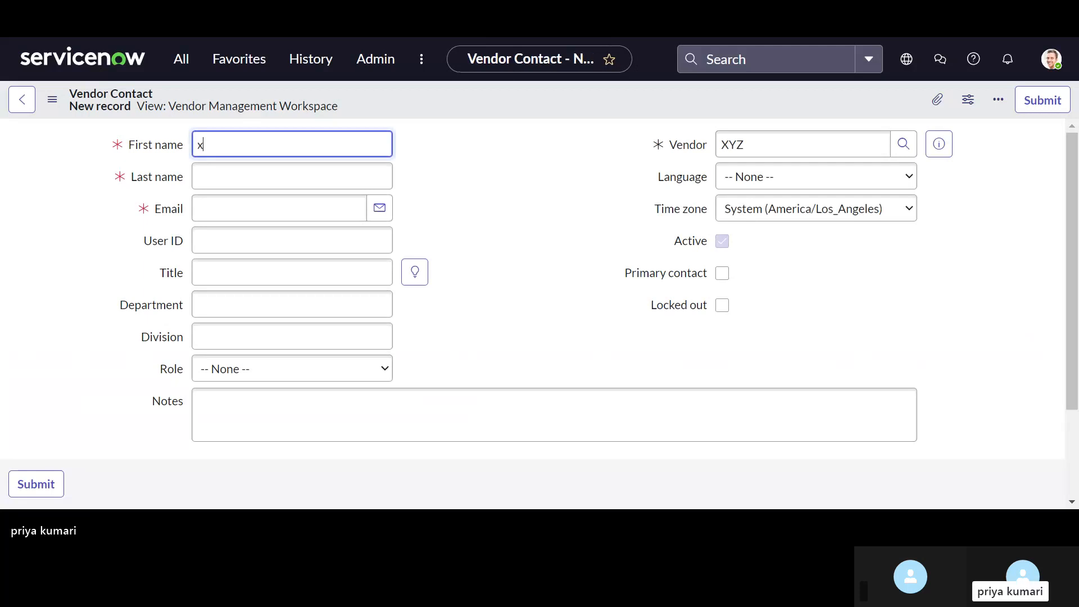
text(yztest)
key(Tab)
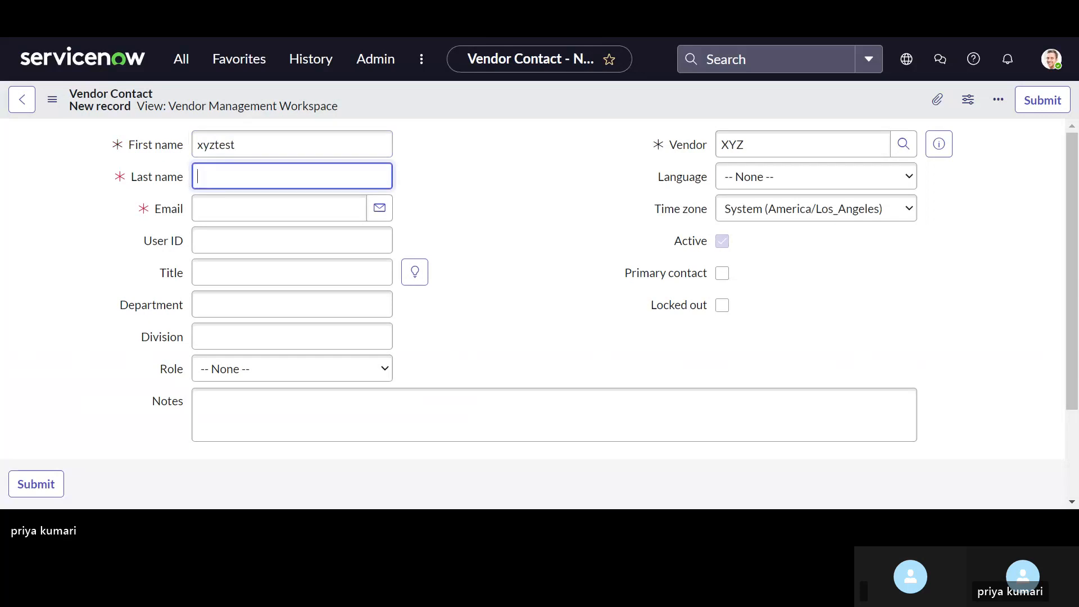
text(test)
key(Tab)
key(Tab)
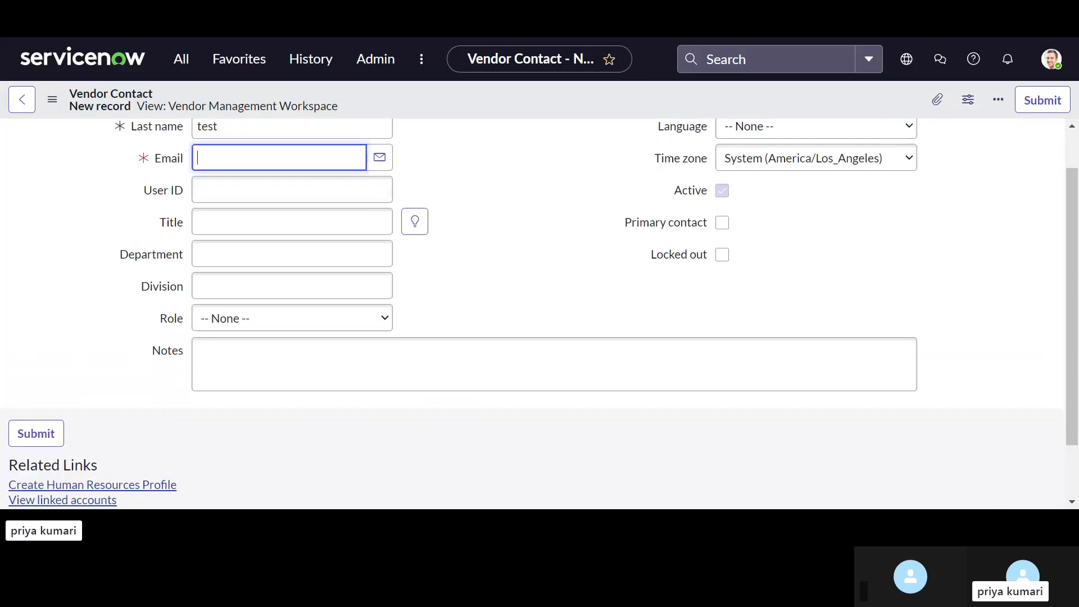
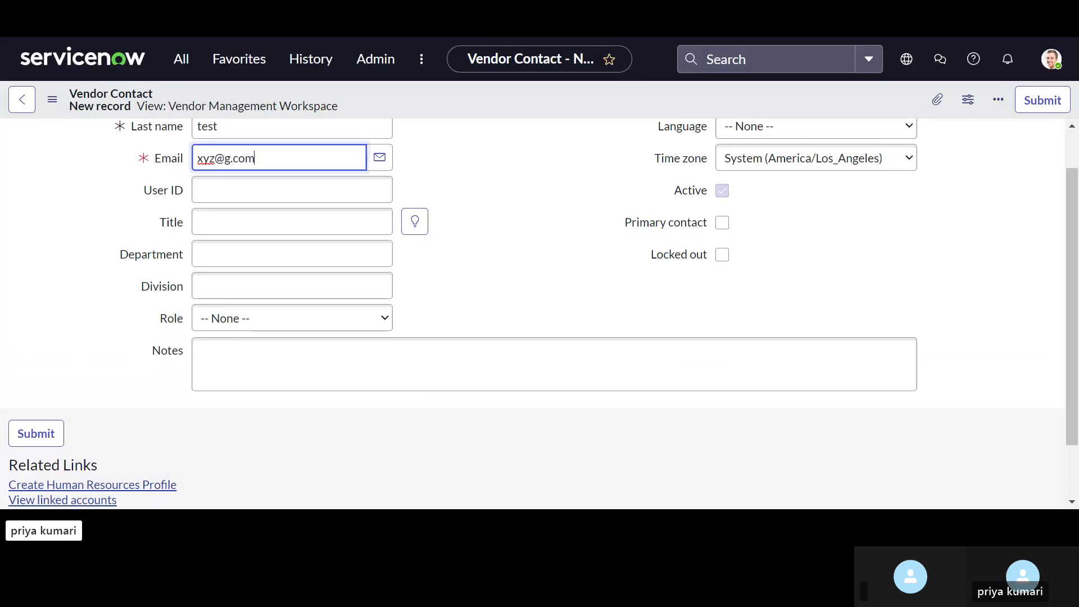
click(292, 190)
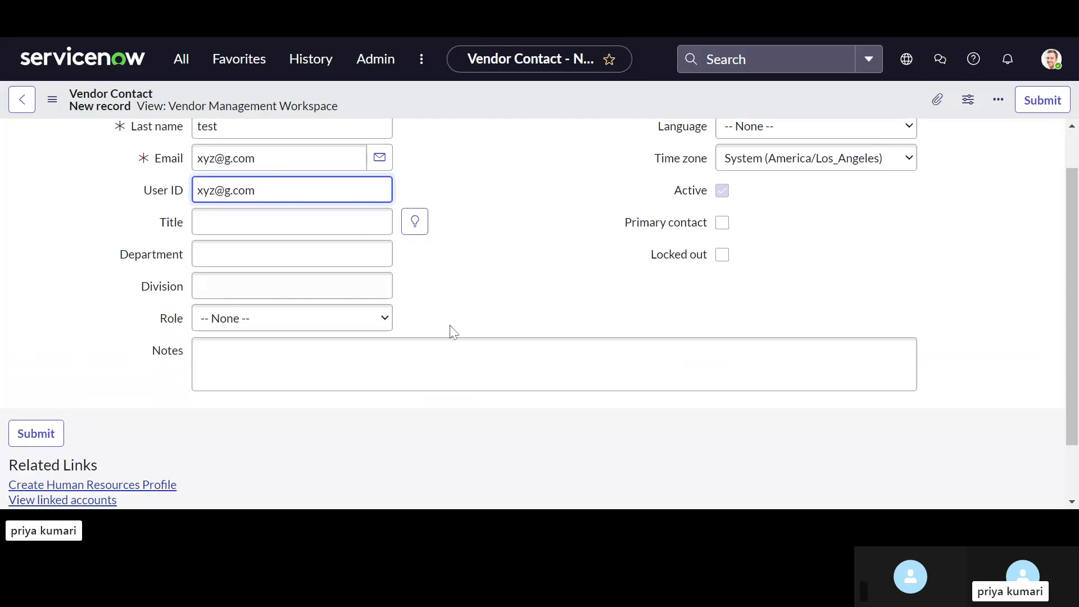
Step: Set the contact's role to Business Continuity, mark it as the primary contact and save the record
click(357, 326)
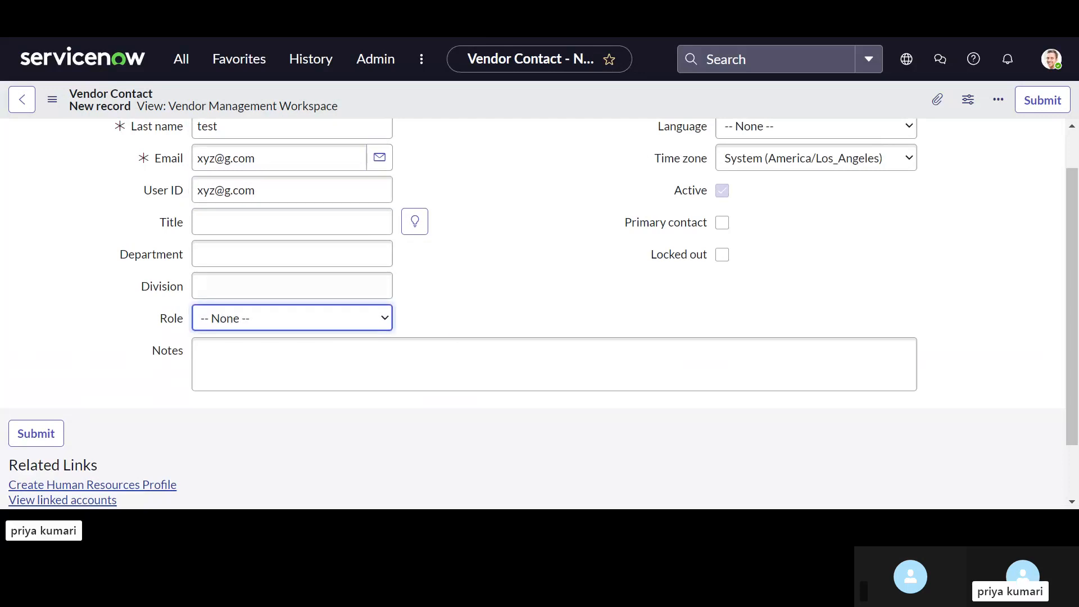
click(344, 355)
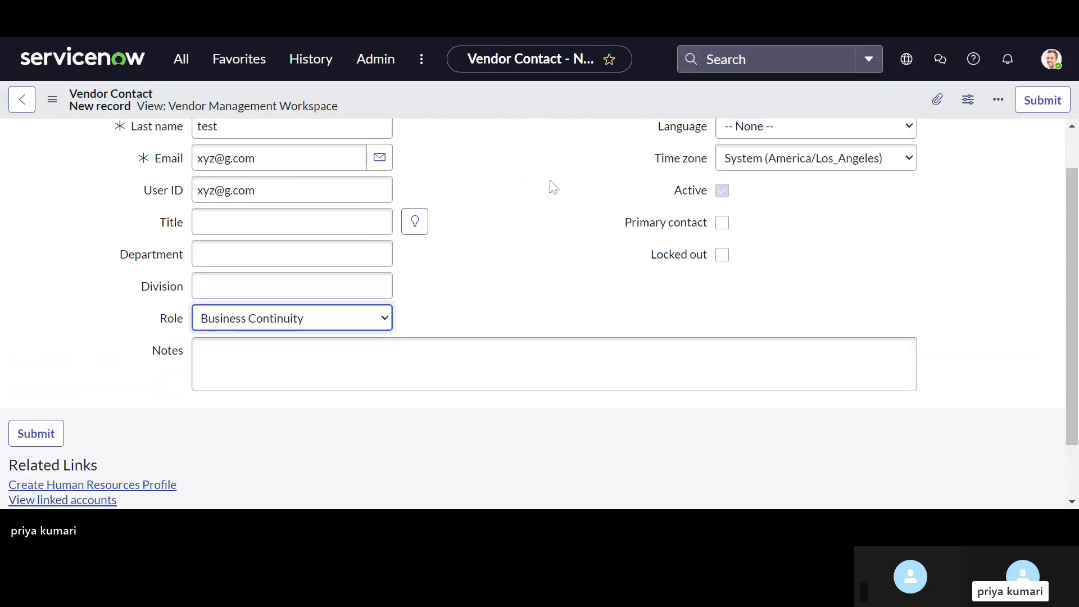
scroll(552, 224, up, 1)
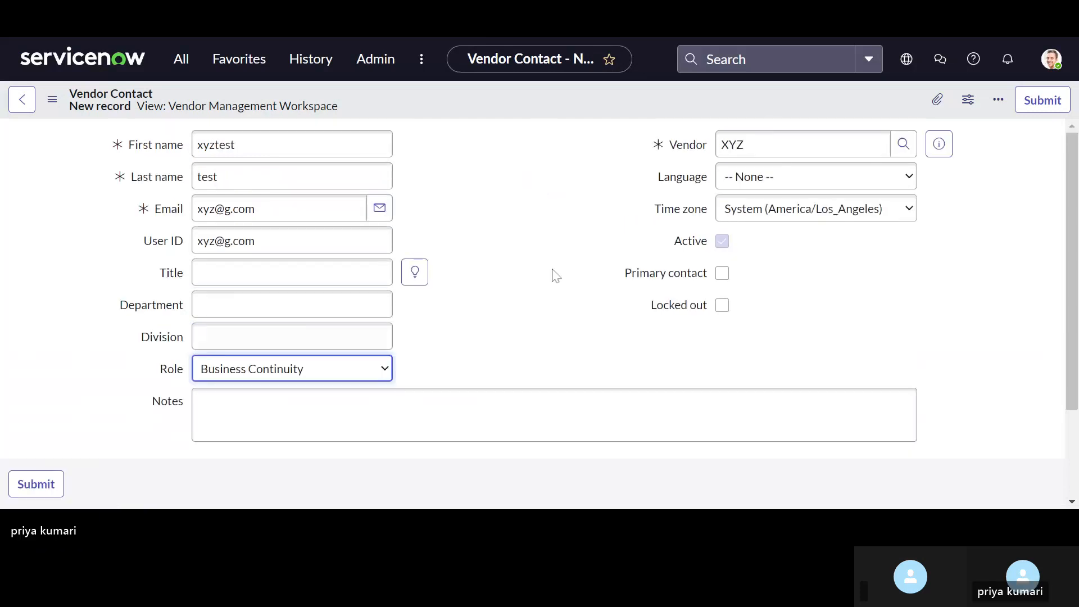
click(723, 274)
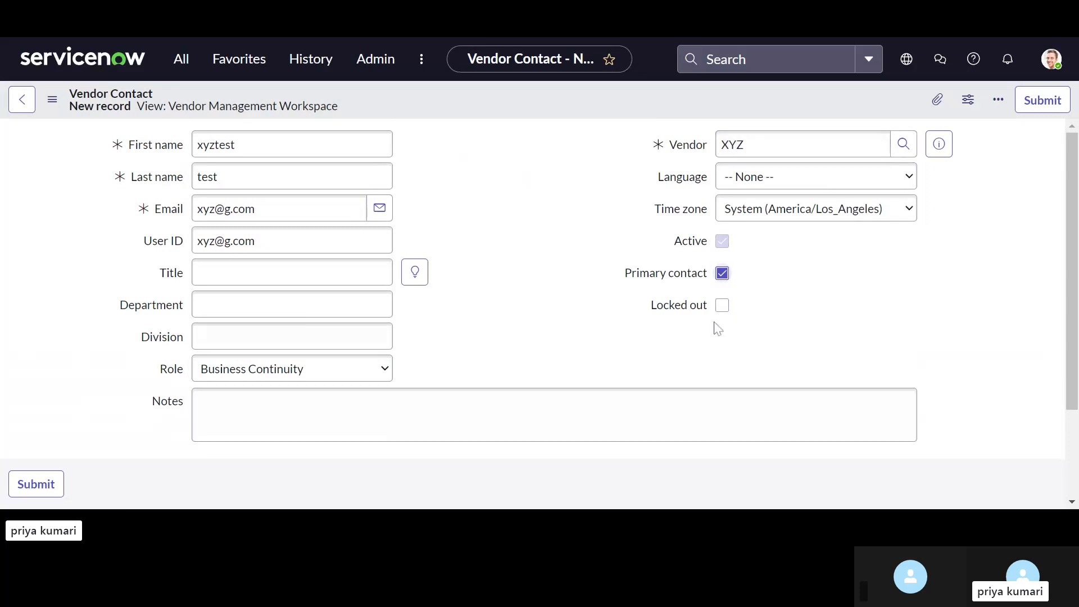
right_click(506, 108)
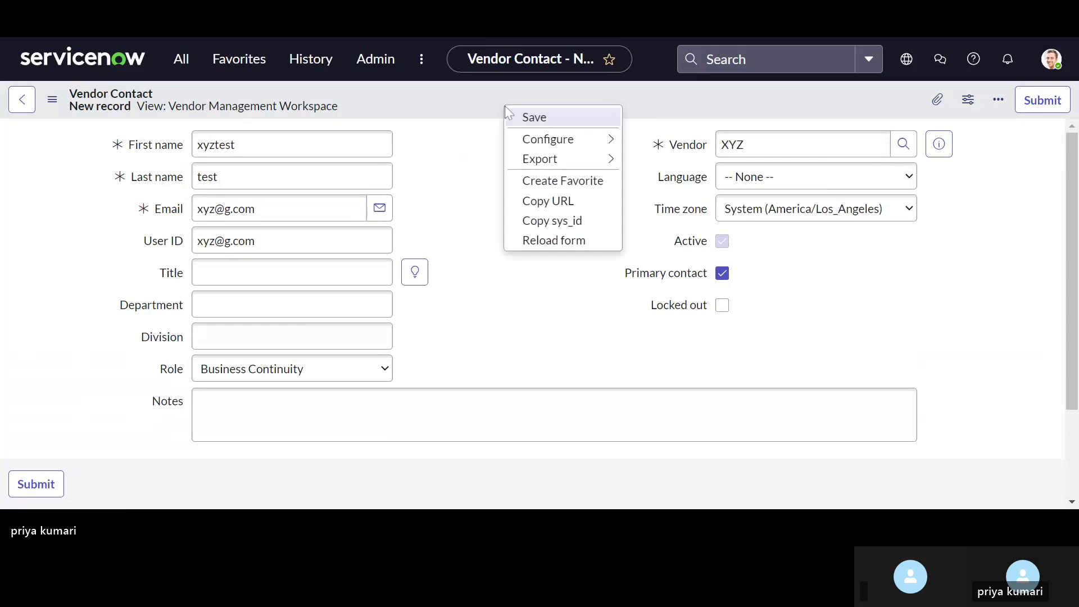
click(513, 117)
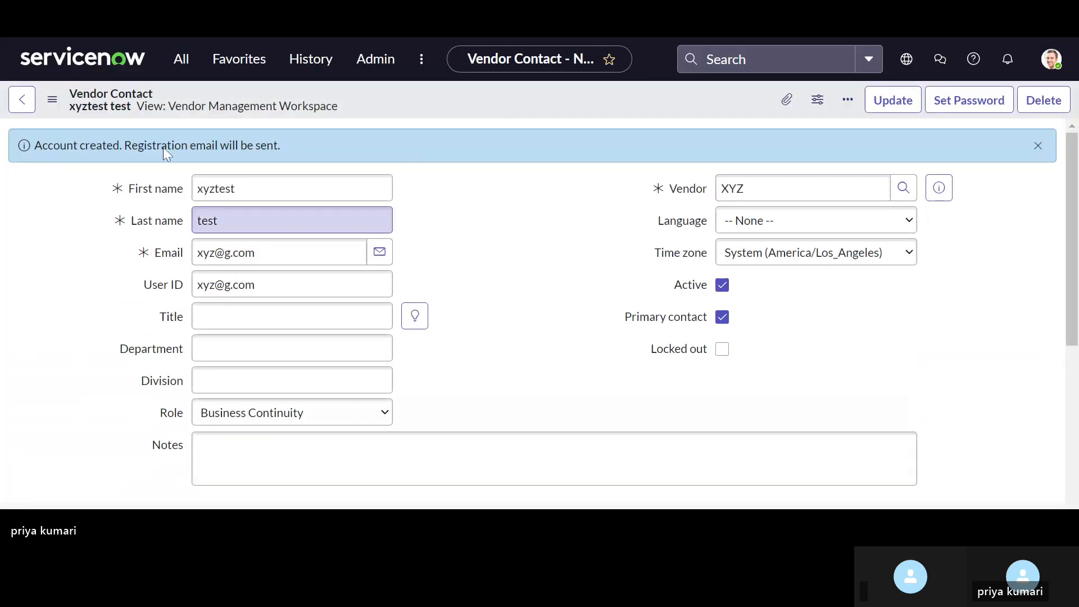
Step: Go back to the XYZ vendor record, check its tiering assessment test123 and return to the vendor record
click(18, 105)
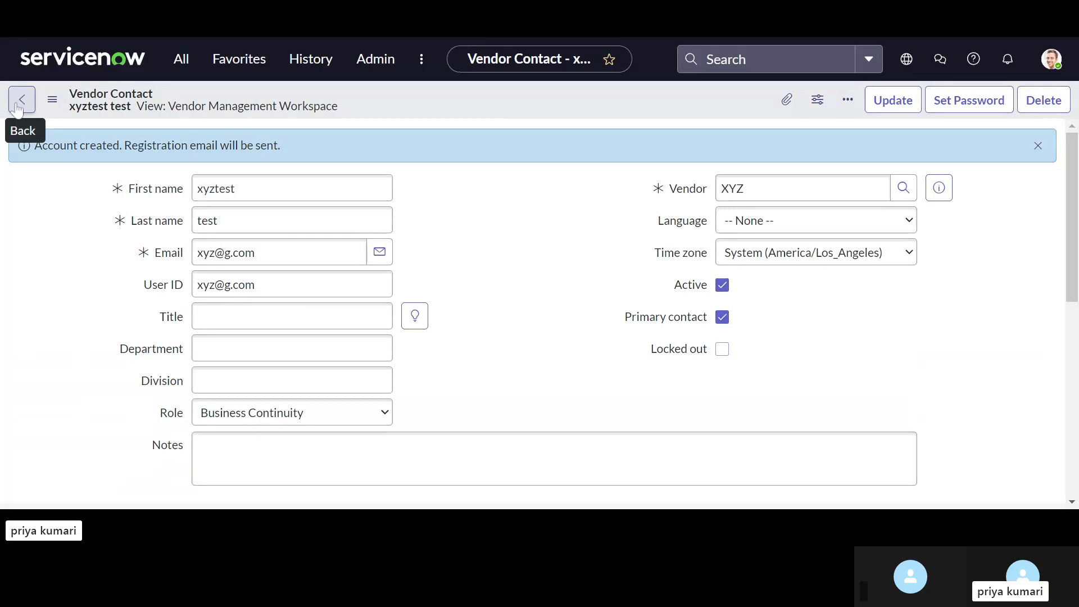
scroll(421, 269, down, 4)
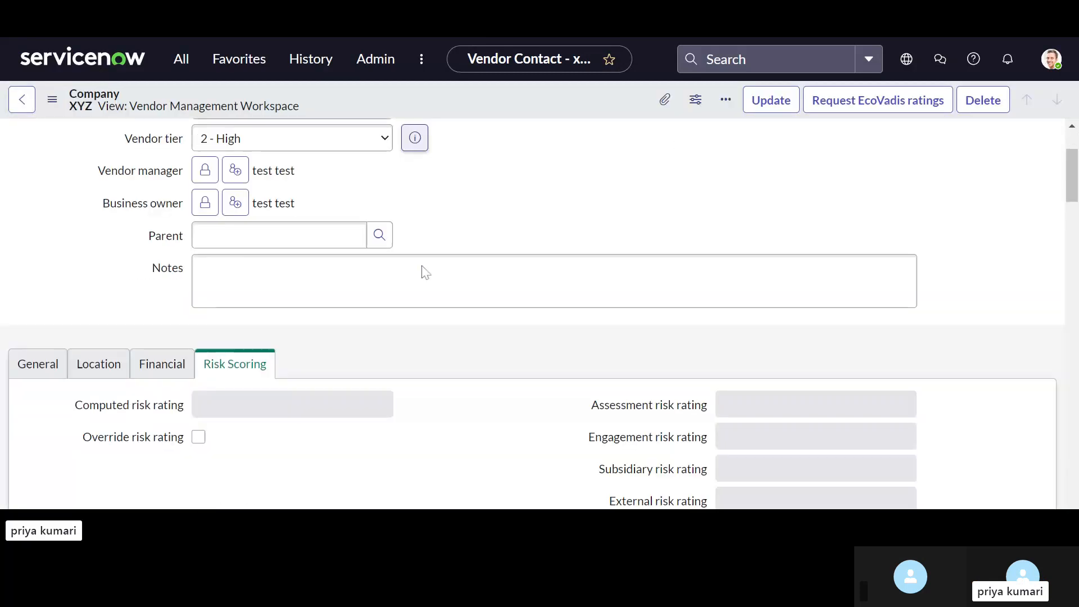
scroll(425, 272, down, 5)
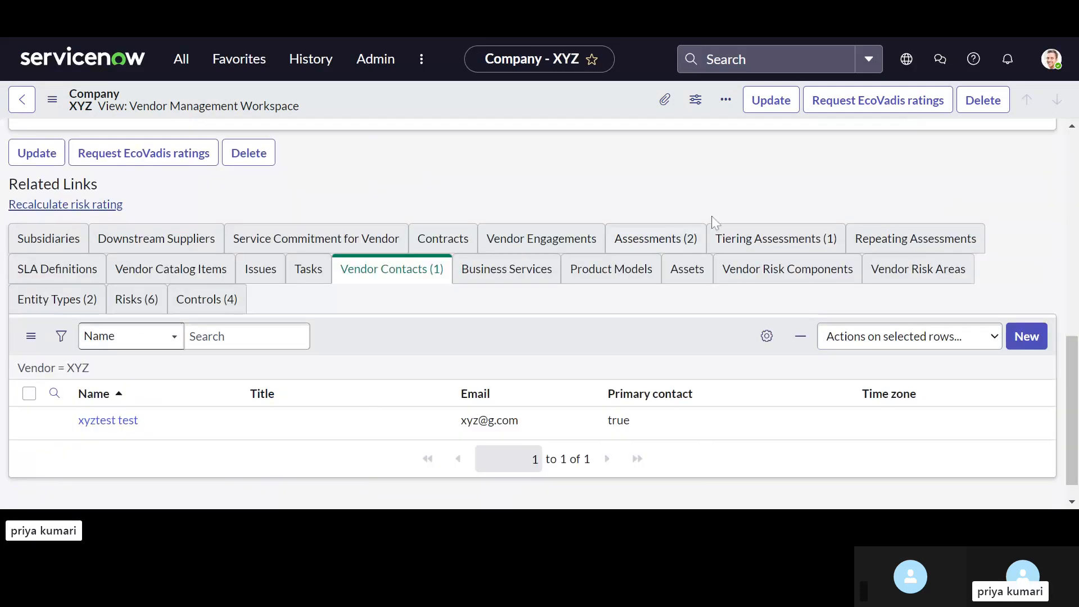
click(776, 238)
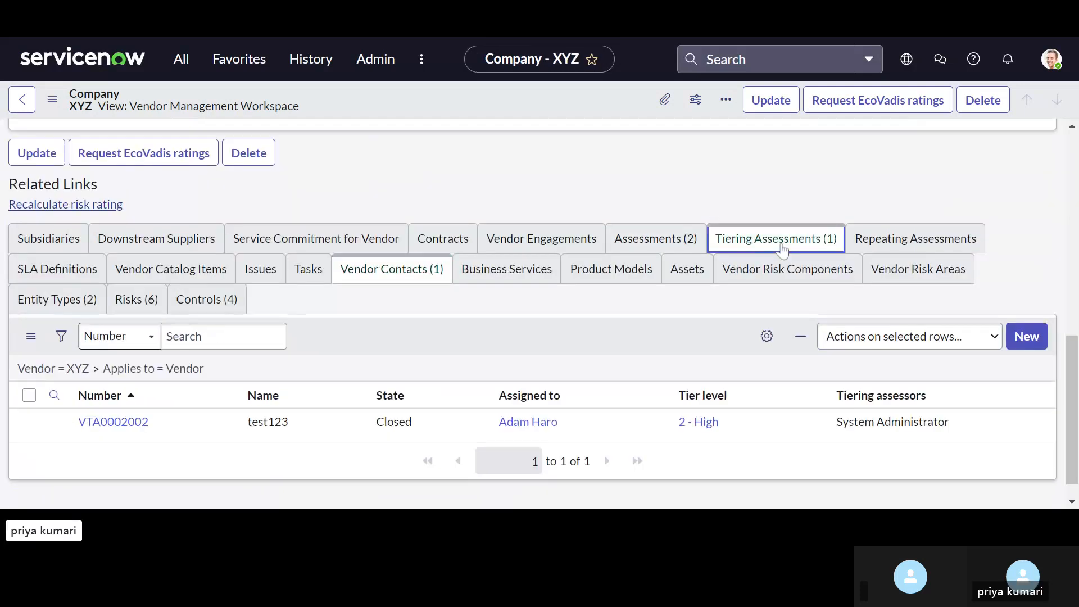
click(113, 422)
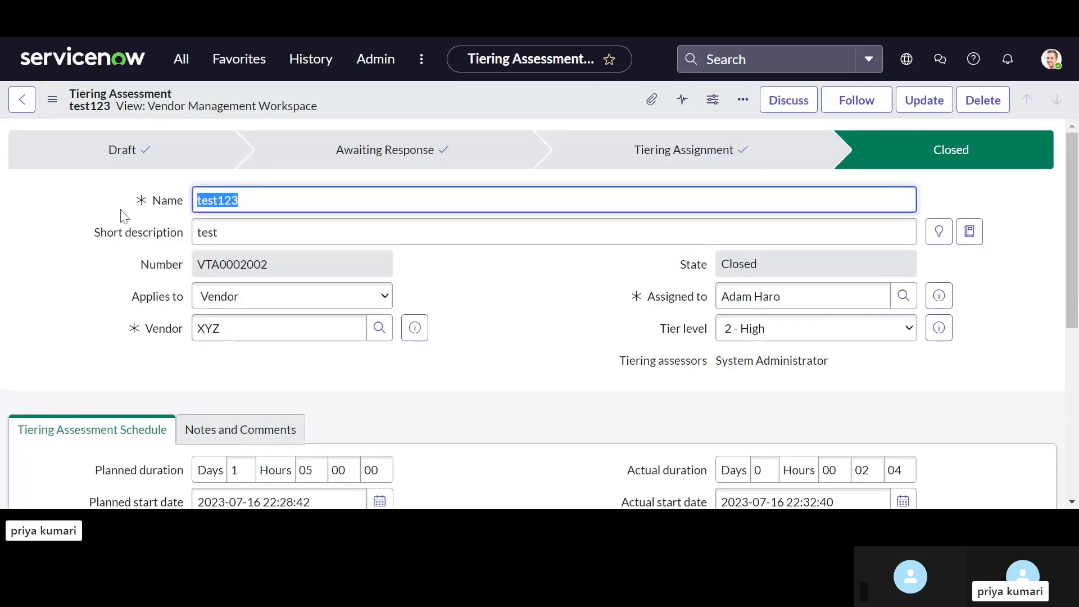
click(20, 102)
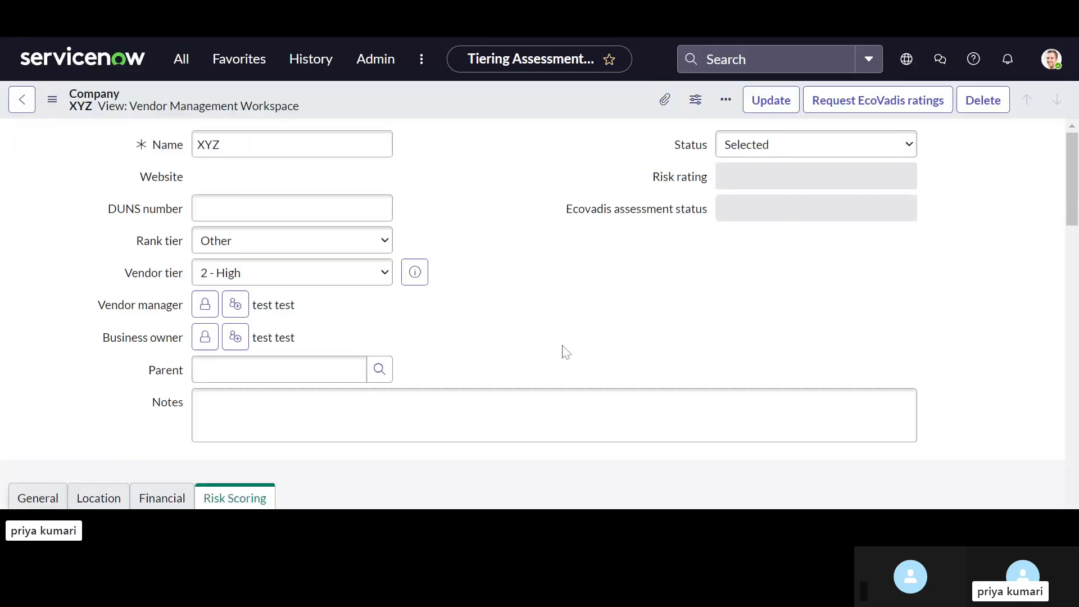
Step: Open the draft auto-generated risk assessment from the assessments of vendor XYZ
scroll(562, 350, down, 7)
scroll(565, 351, down, 1)
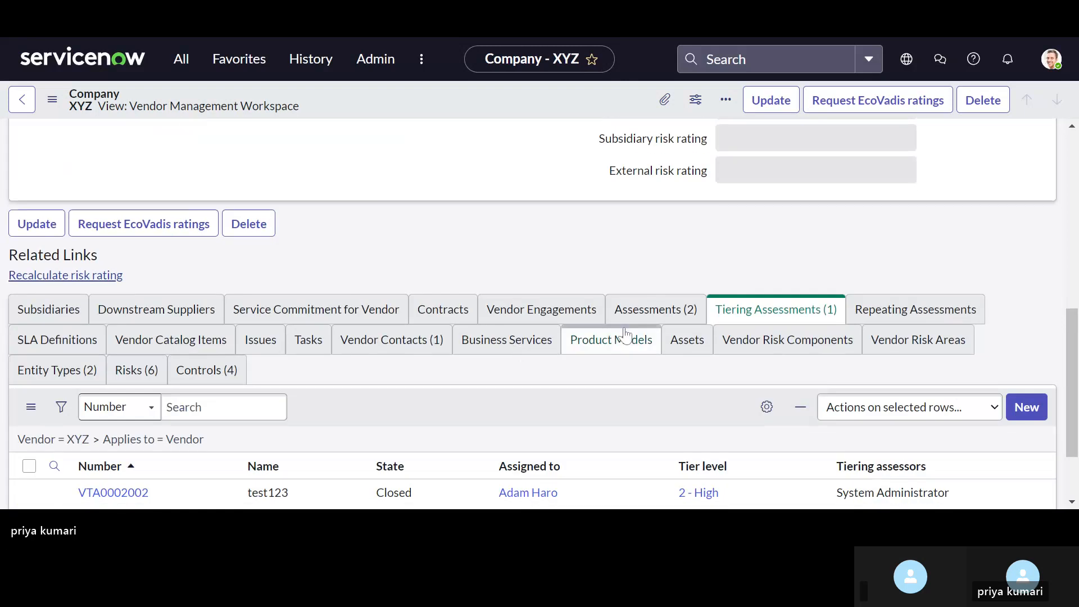
click(669, 316)
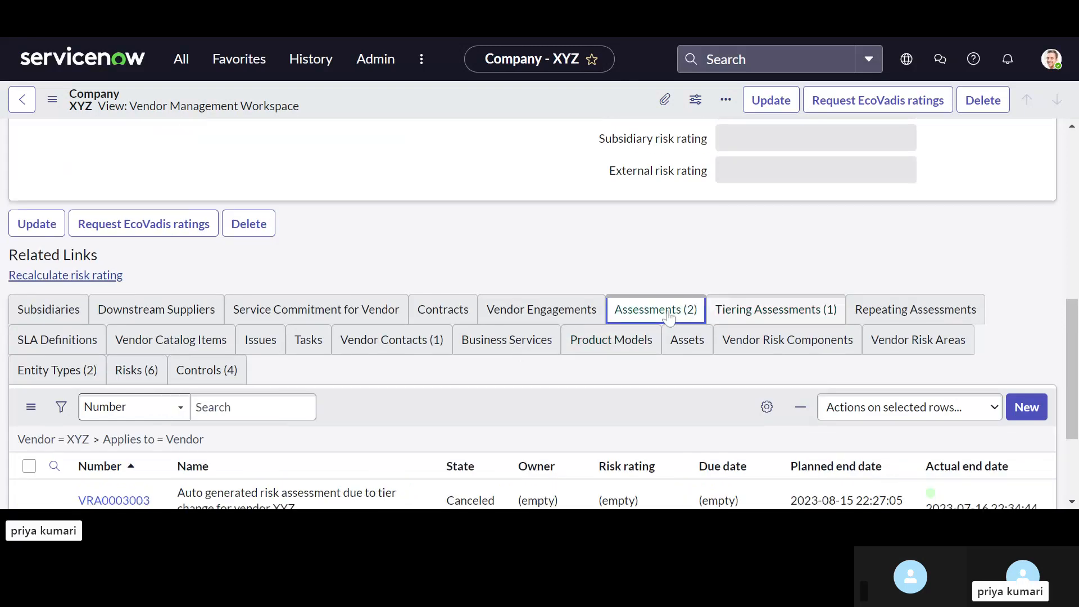
scroll(501, 380, down, 2)
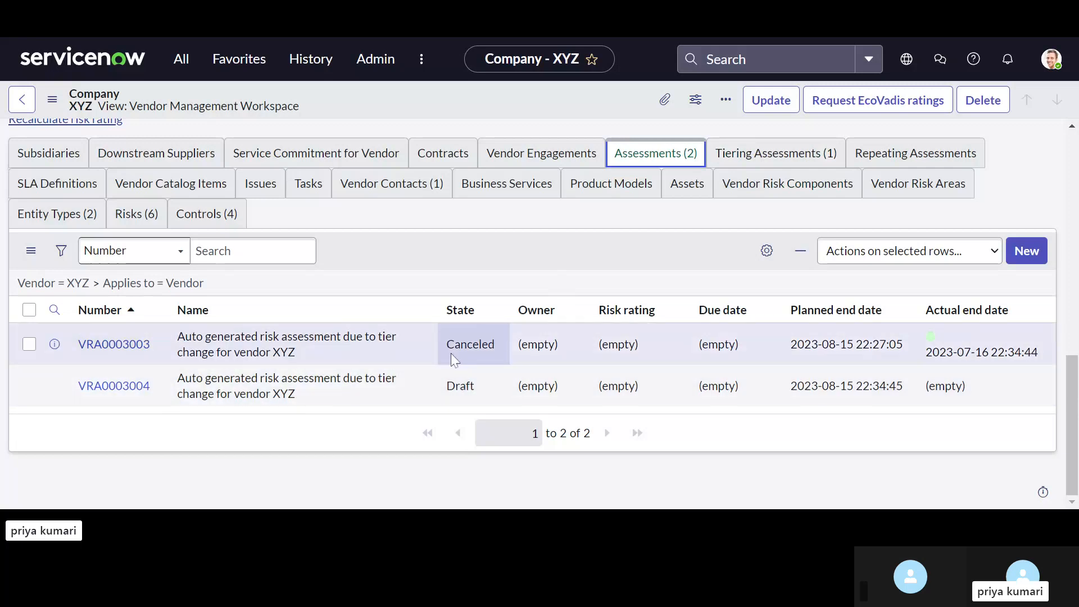
click(133, 387)
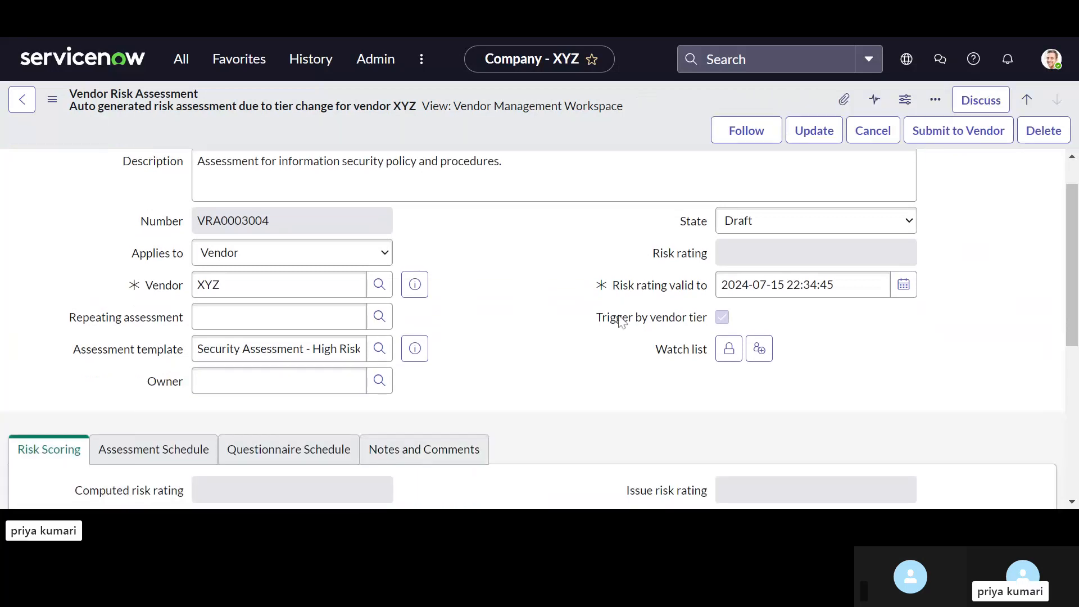
Step: Review the risk assessment's details, its questionnaires and its document requests
scroll(620, 319, down, 2)
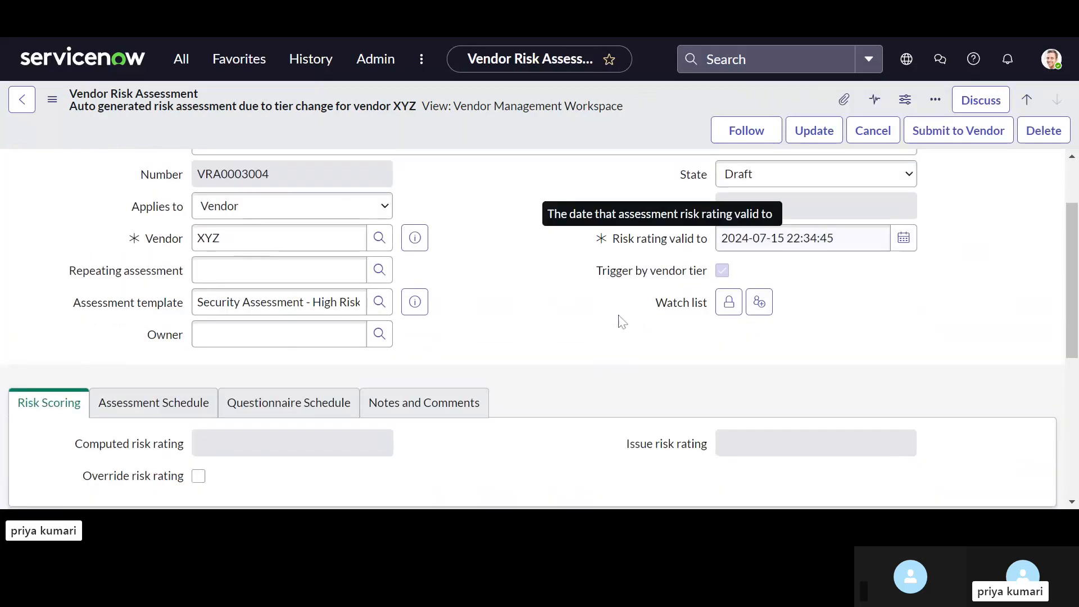
scroll(620, 319, down, 6)
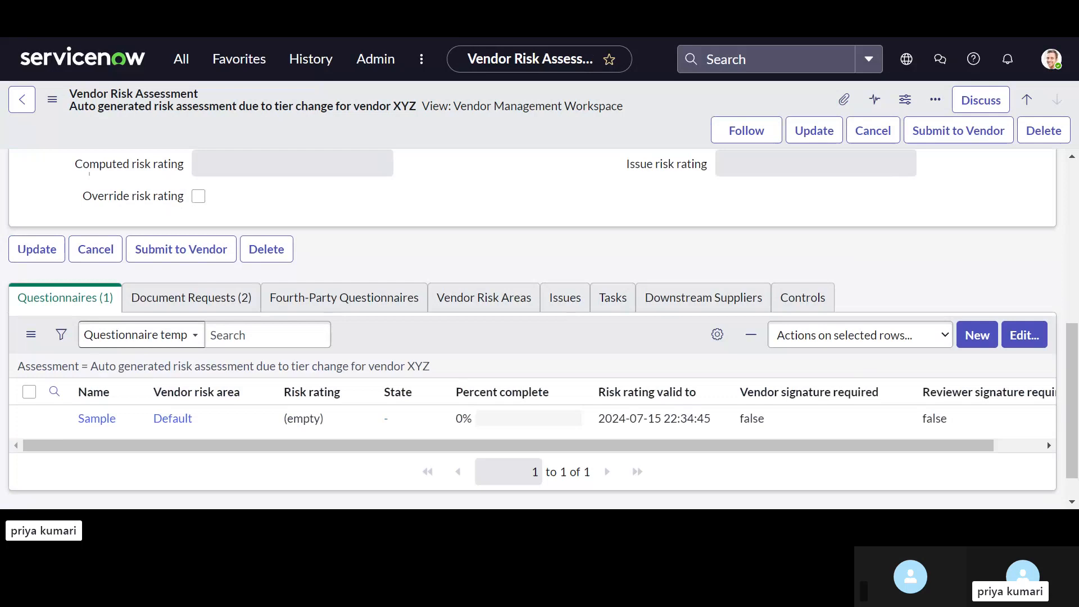
scroll(117, 333, down, 1)
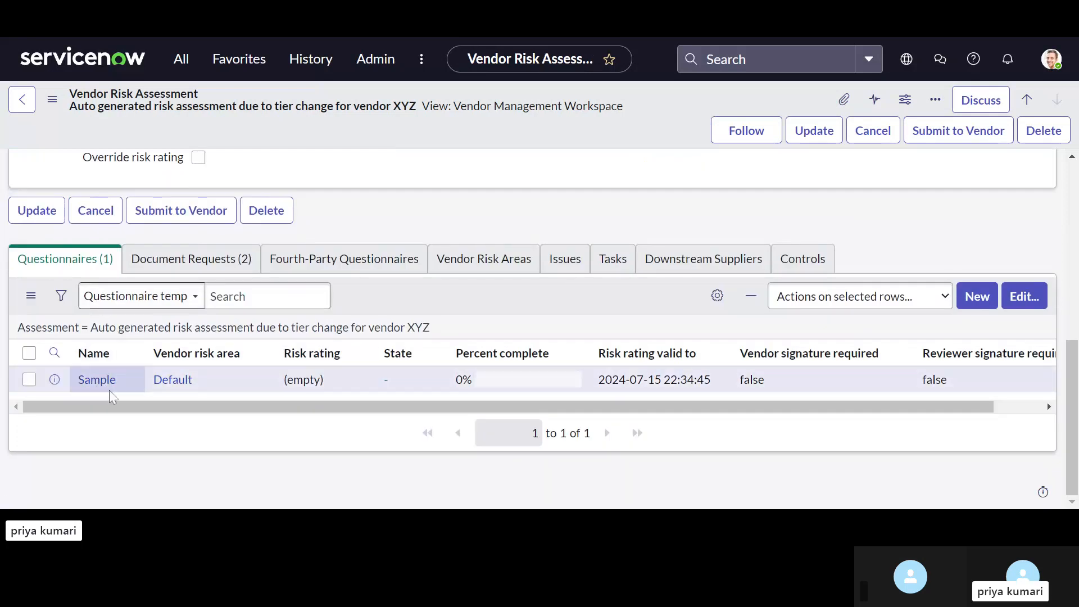
click(188, 259)
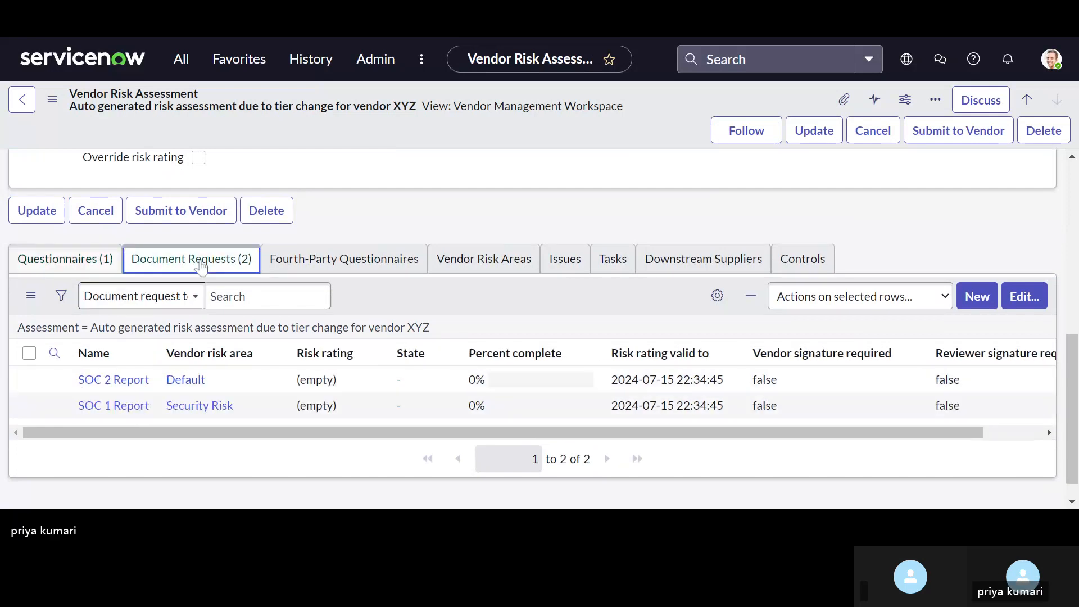
click(90, 260)
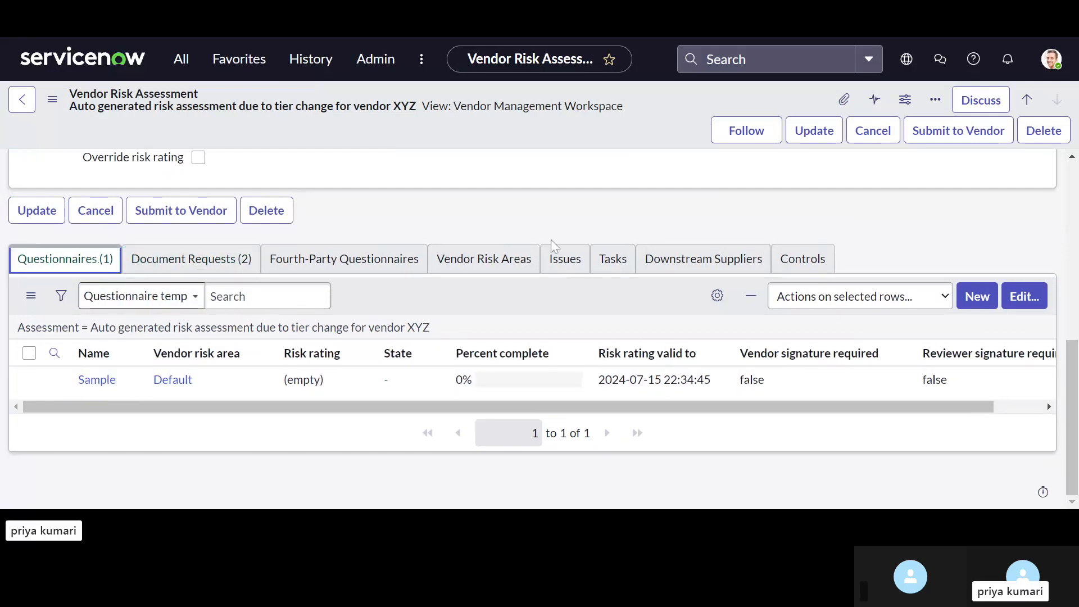
click(191, 260)
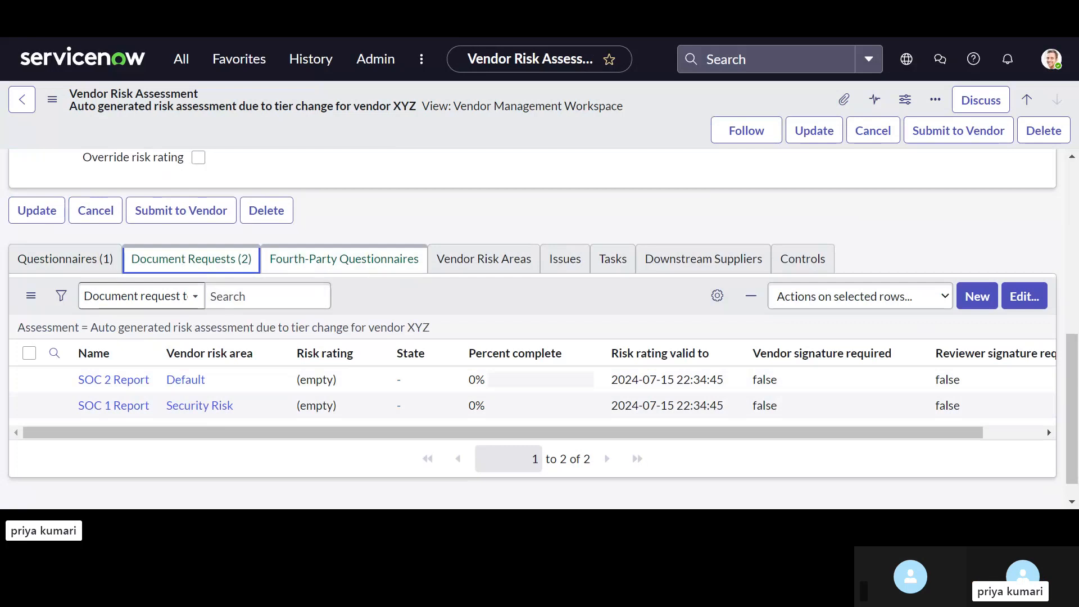
Step: Check the assessment's fourth-party questionnaires, vendor risk areas, issues, tasks, downstream suppliers and controls
click(337, 271)
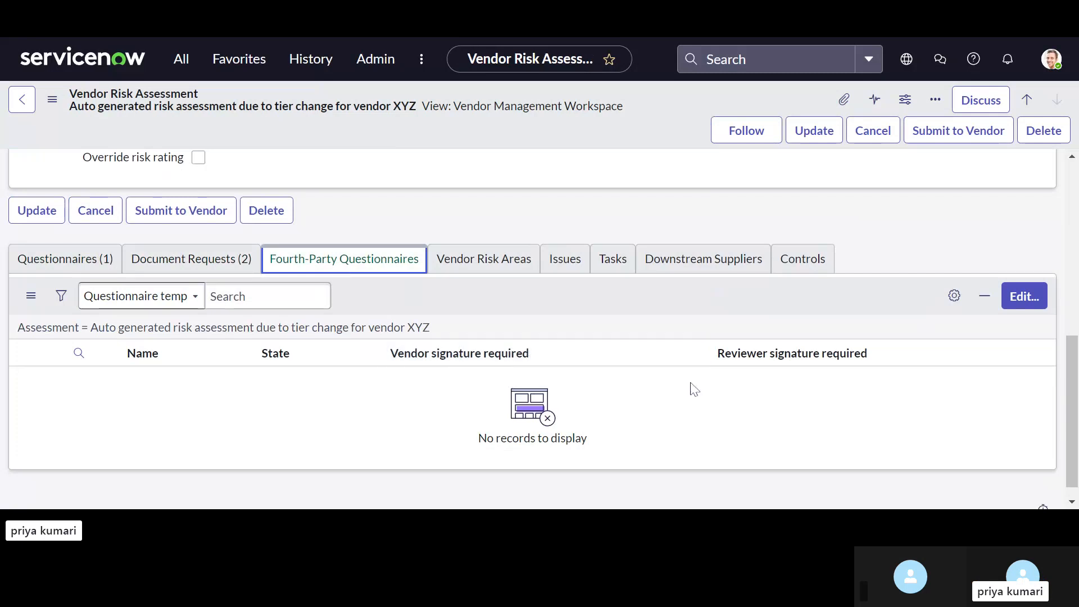
click(455, 276)
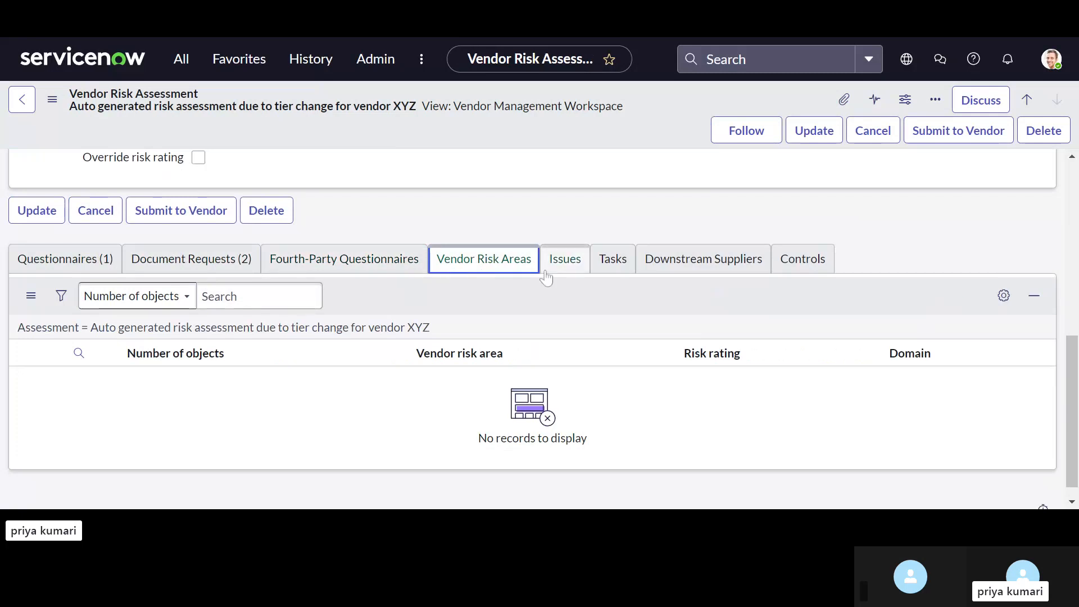
click(562, 275)
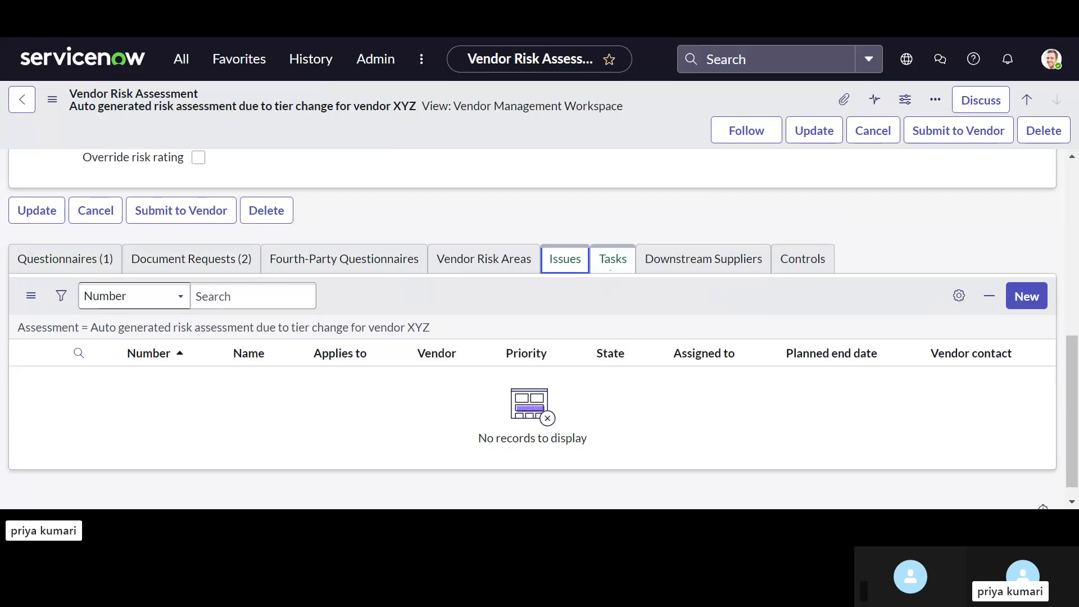
click(610, 273)
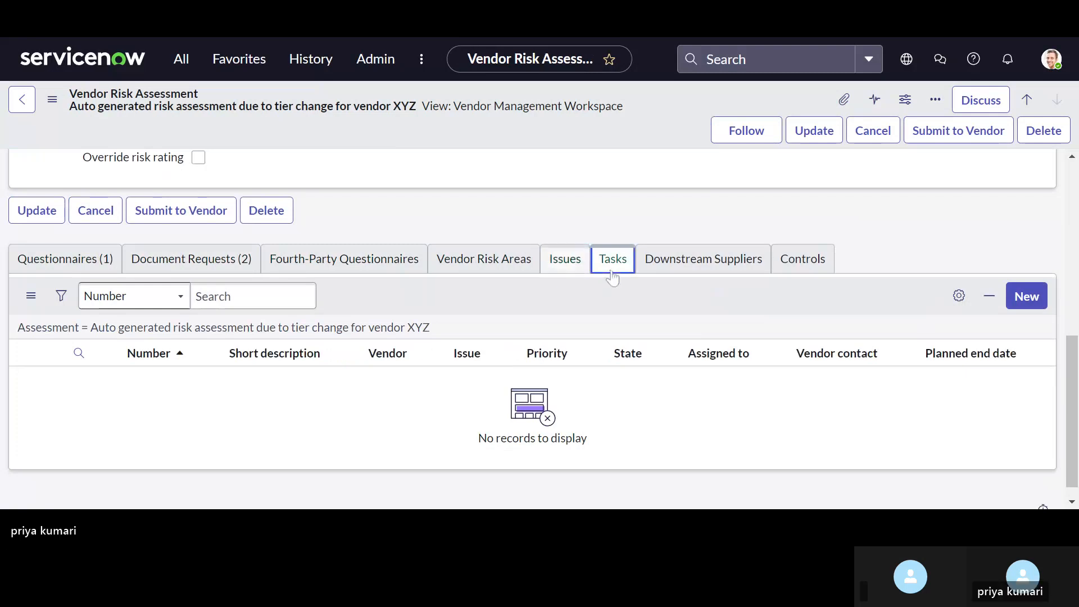
click(690, 275)
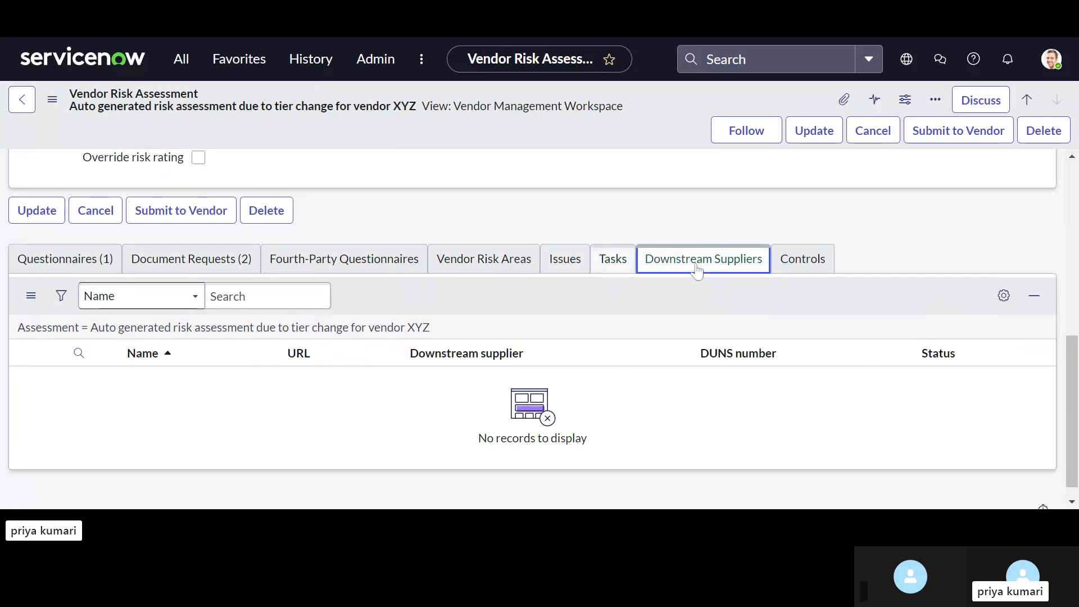
click(792, 269)
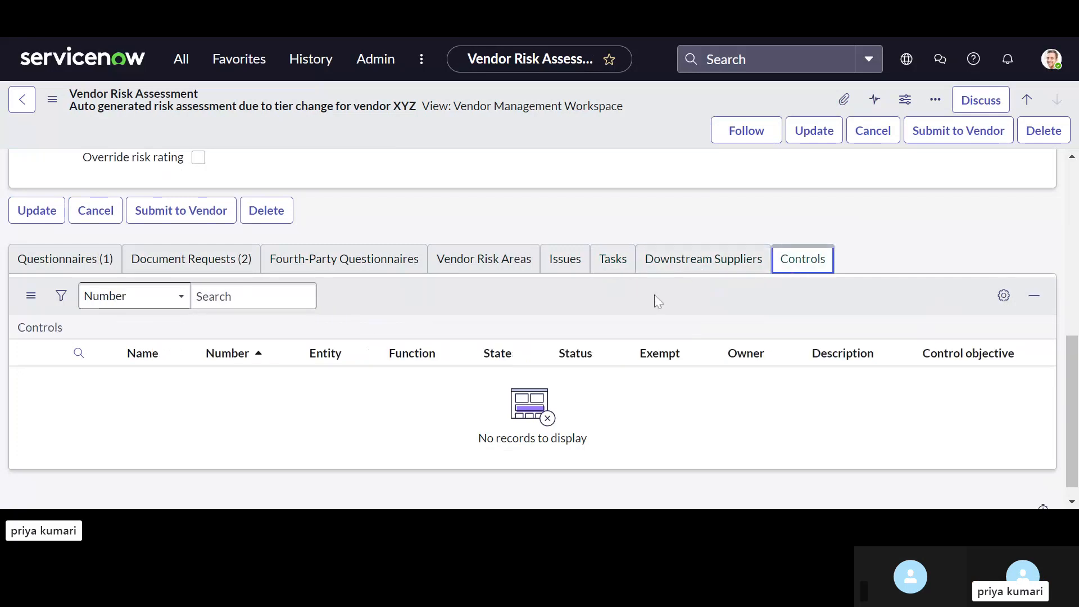
Step: Return to the assessment's questionnaires and submit the risk assessment to the vendor
click(62, 259)
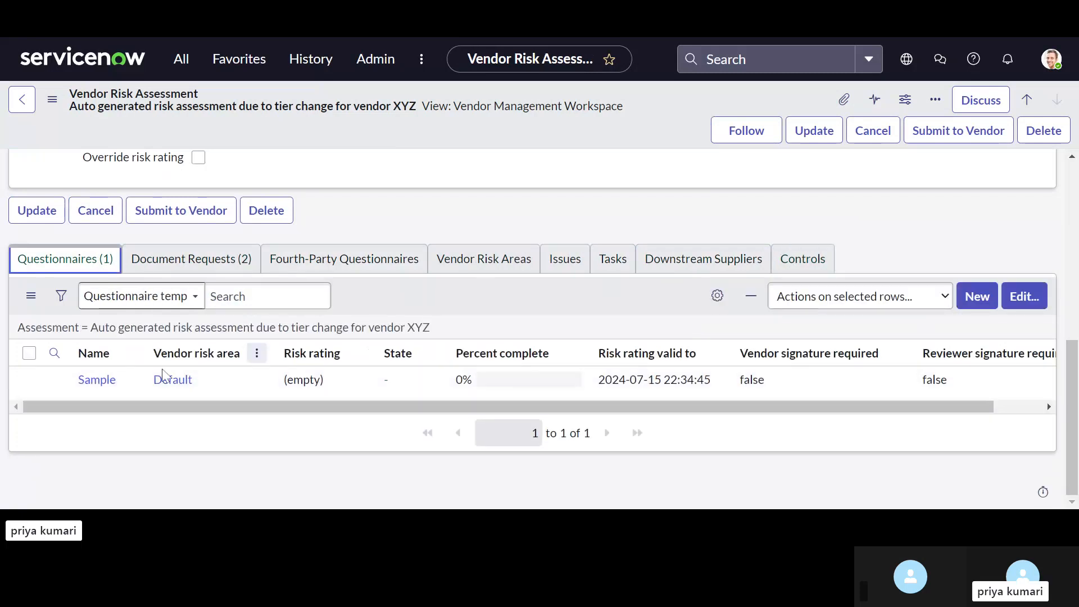
scroll(575, 291, up, 4)
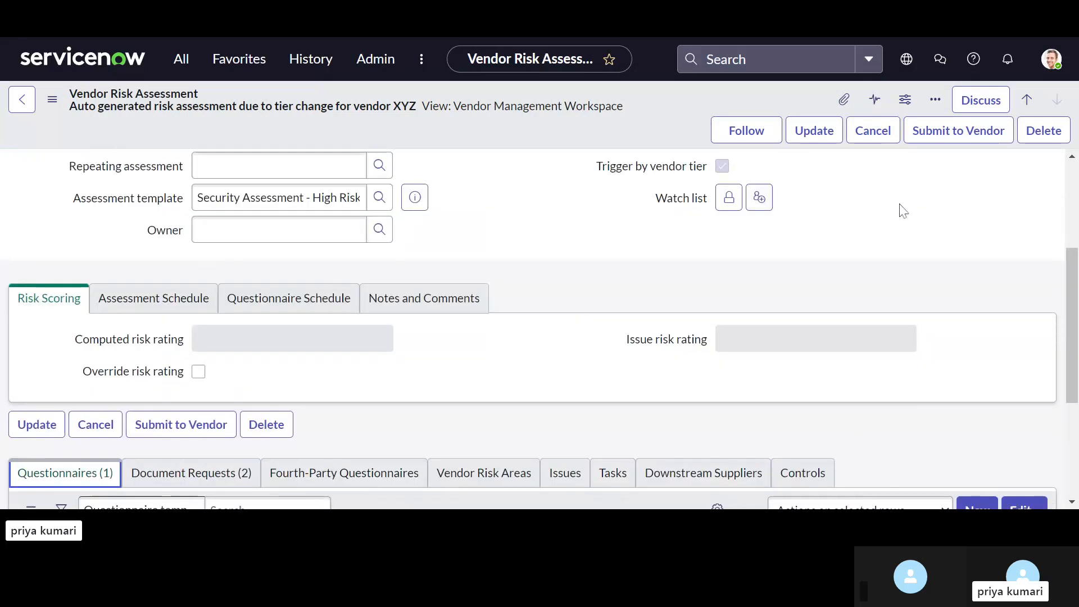
click(983, 140)
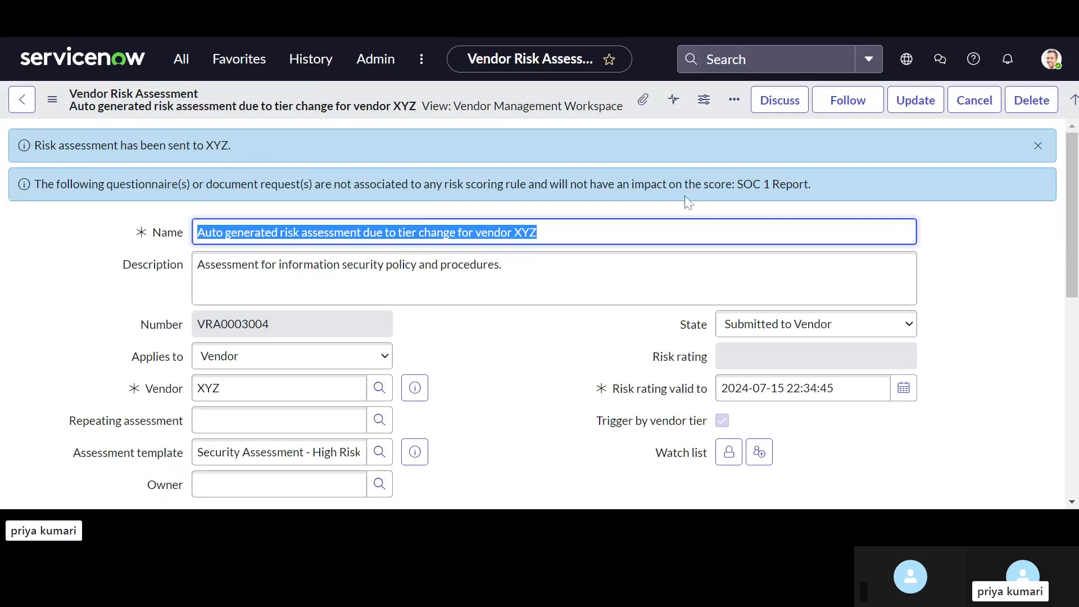
Step: Assign an owner to the submitted risk assessment by looking up a user, and save the record
scroll(652, 298, down, 2)
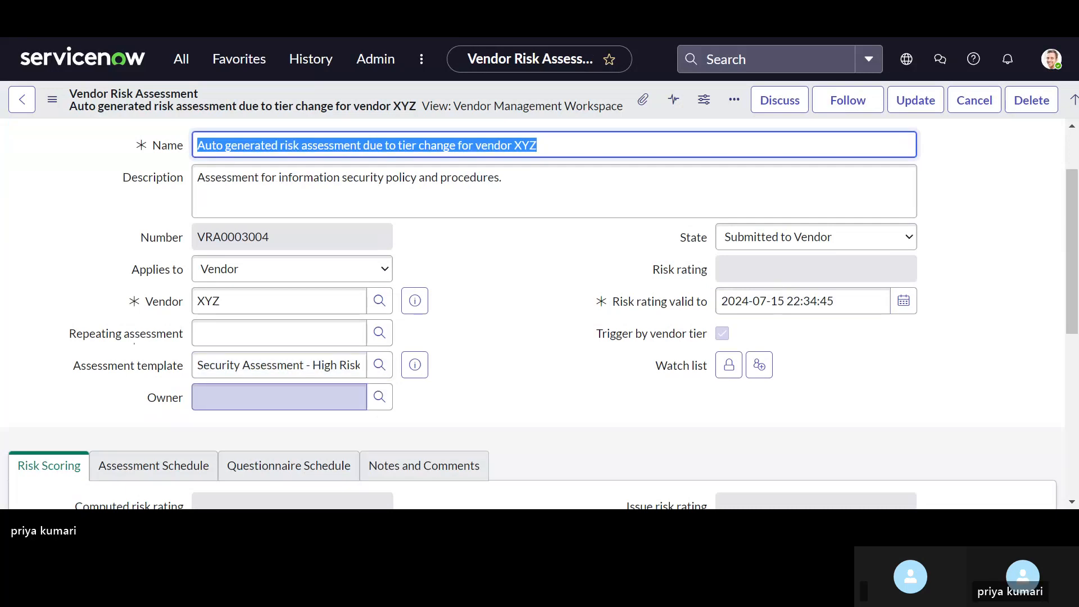
click(279, 397)
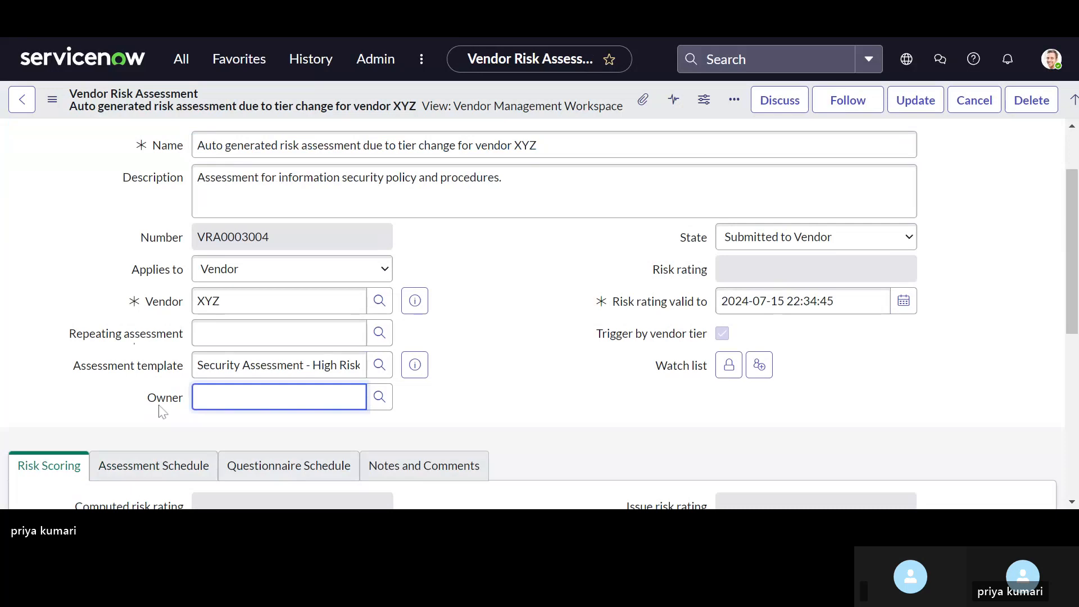
mouse_move(171, 403)
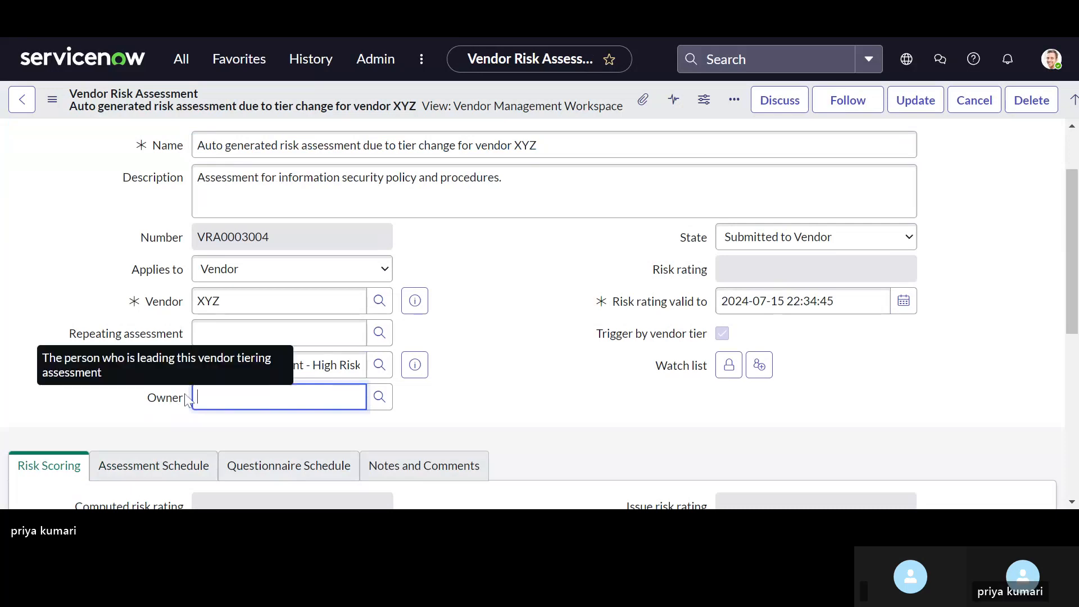
click(375, 400)
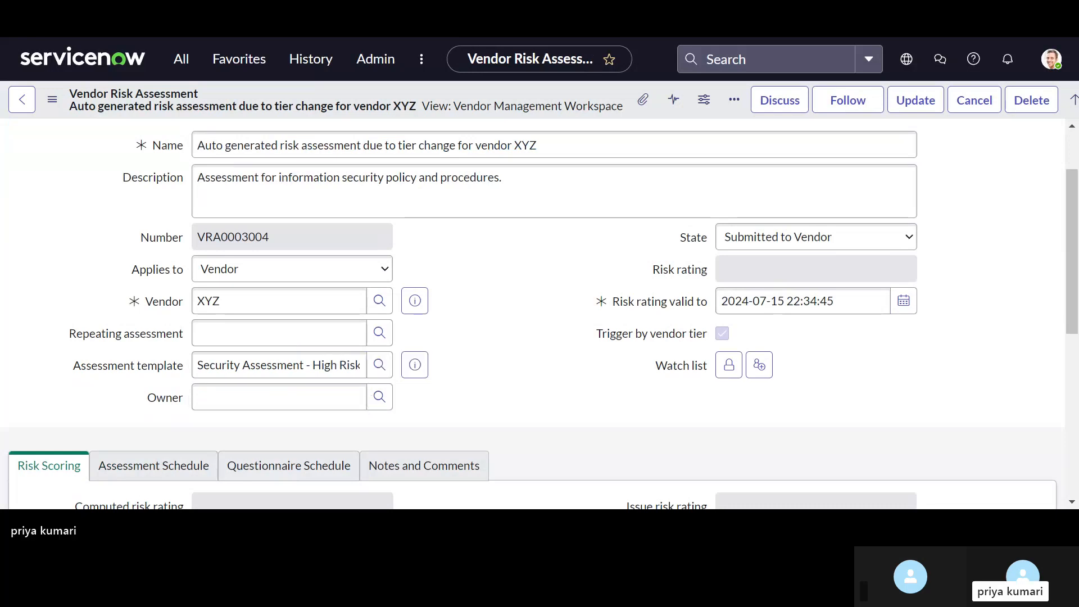
click(292, 269)
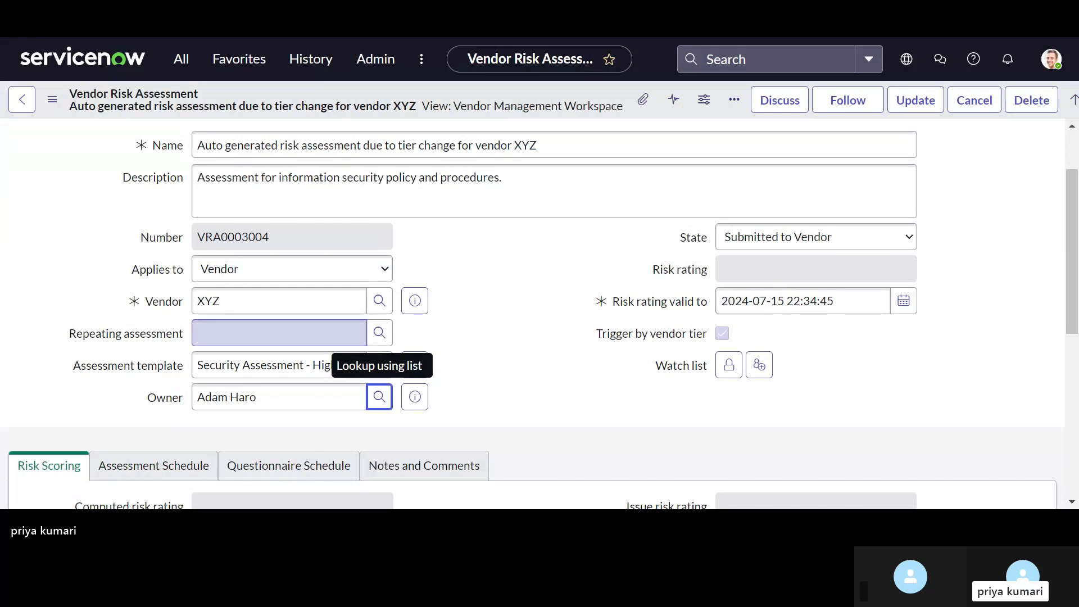
click(619, 118)
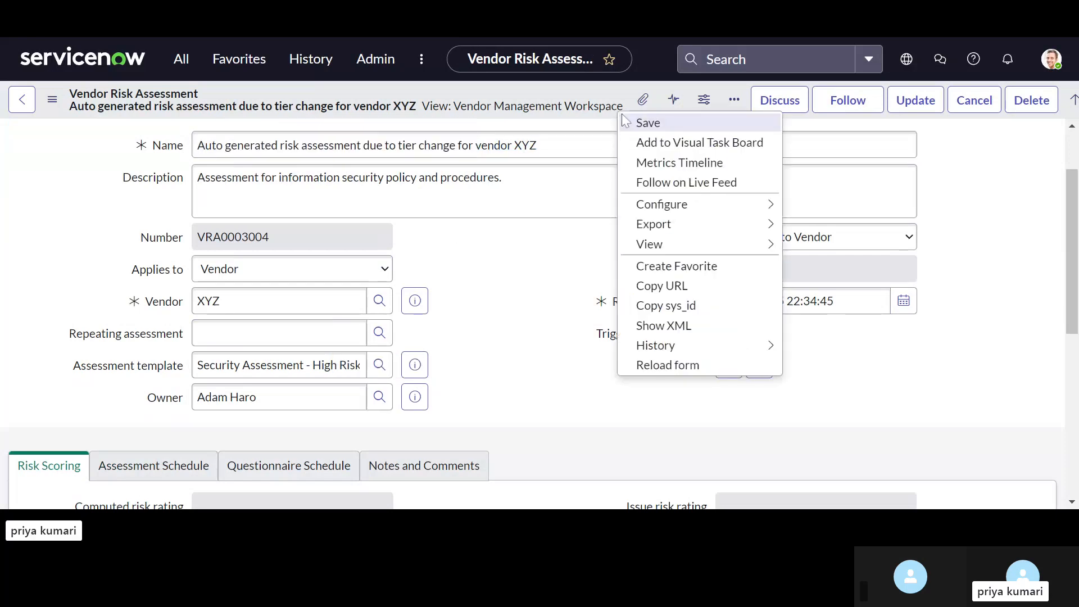
click(635, 123)
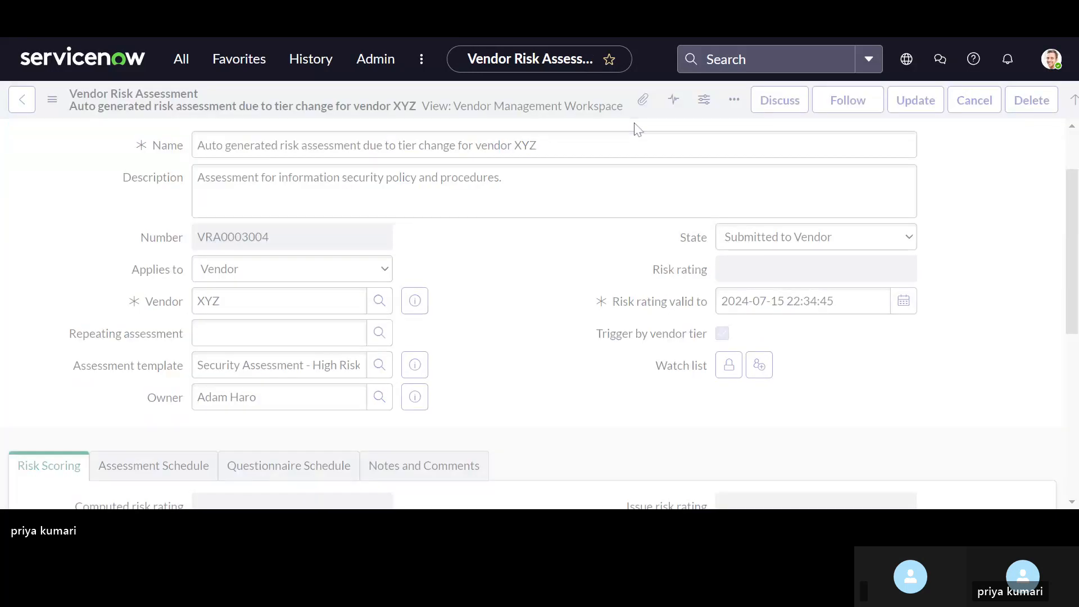
Step: Examine the saved risk assessment's state, owner and risk scoring fields and the state of its Sample questionnaire
scroll(500, 278, down, 7)
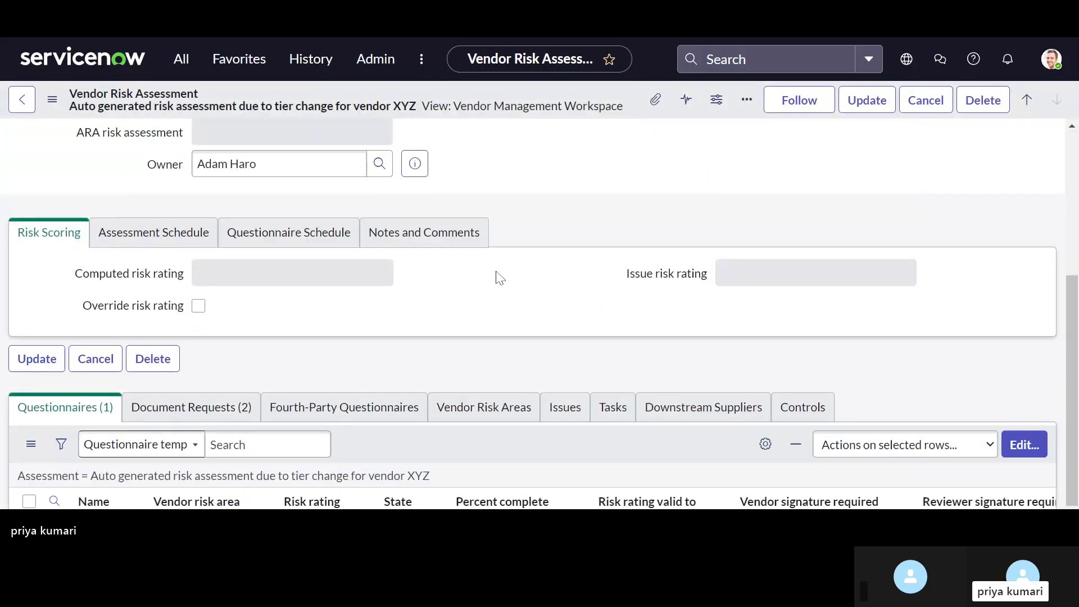
scroll(499, 277, up, 4)
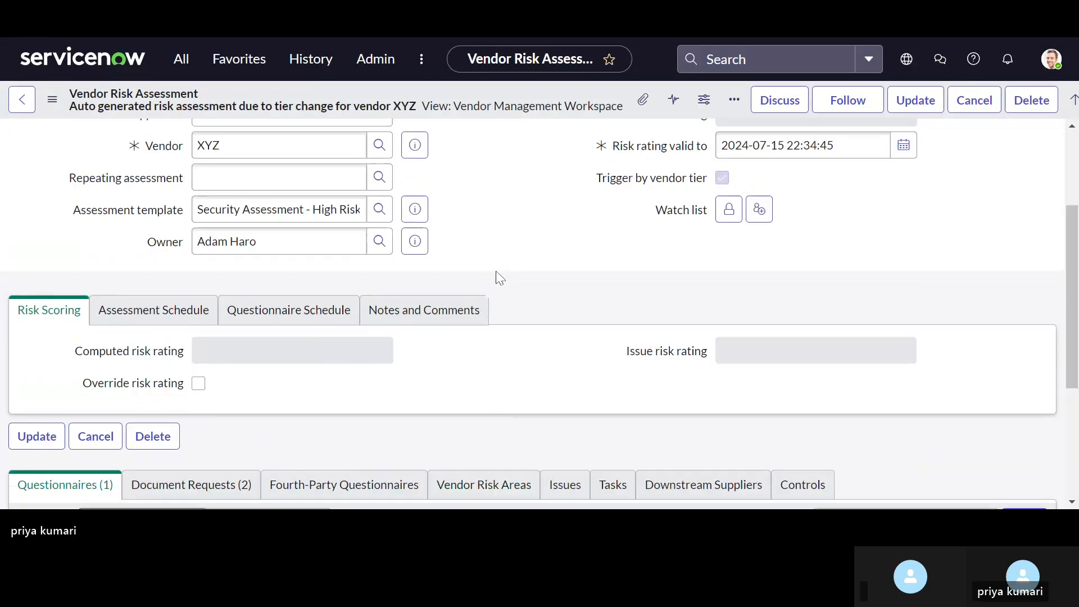
scroll(500, 277, up, 3)
scroll(499, 278, down, 3)
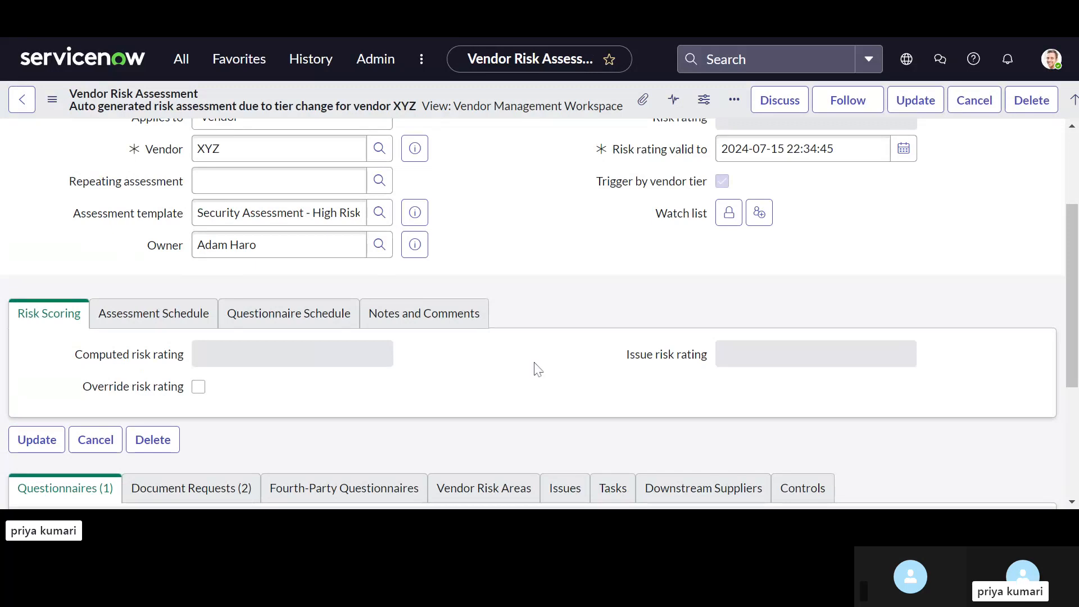
scroll(582, 470, down, 5)
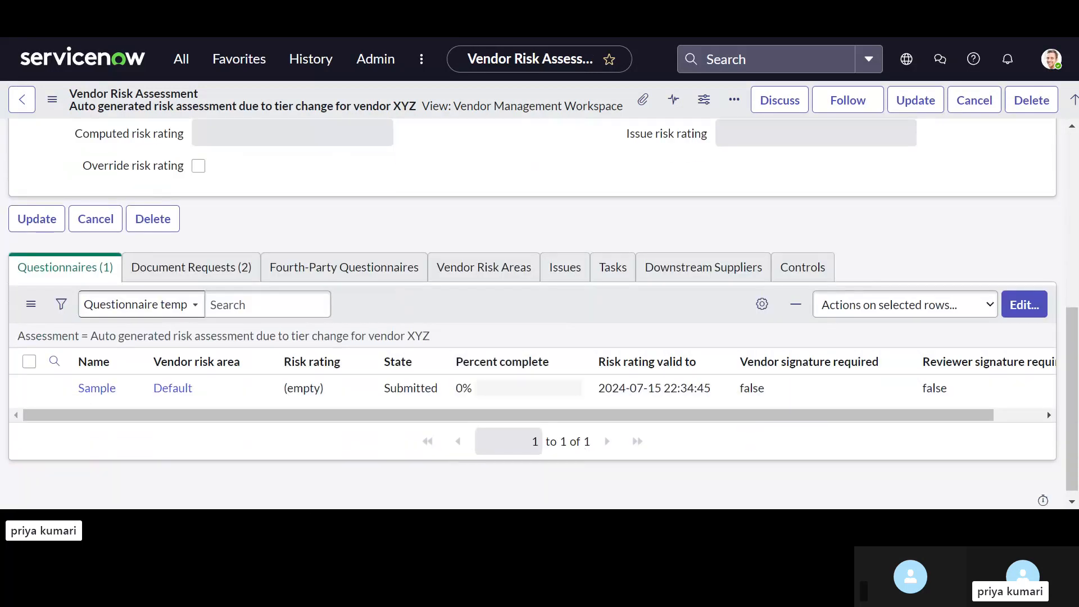
scroll(540, 314, up, 6)
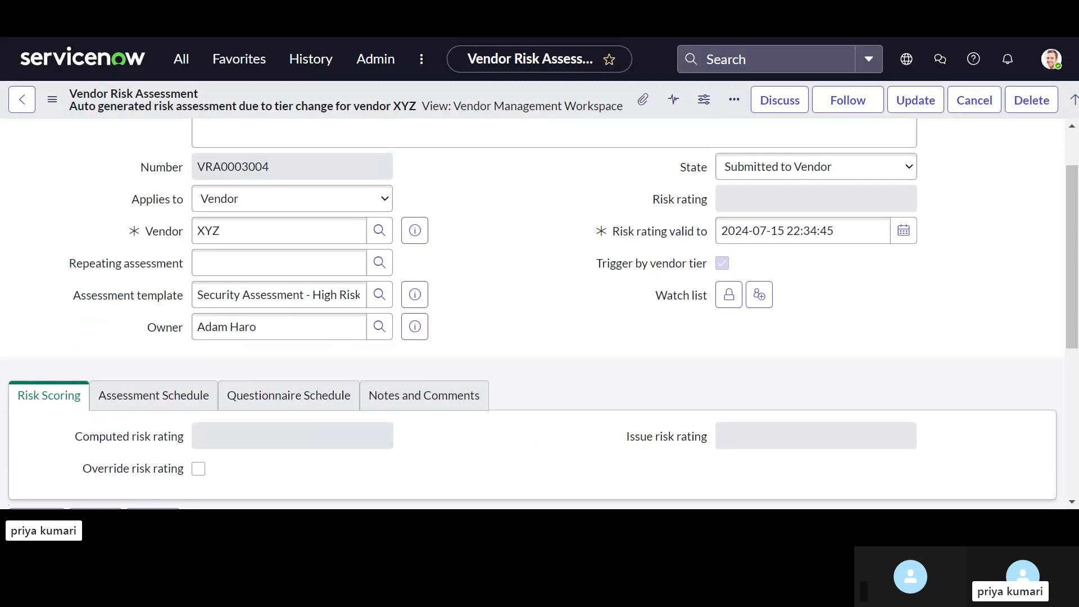
scroll(540, 313, up, 1)
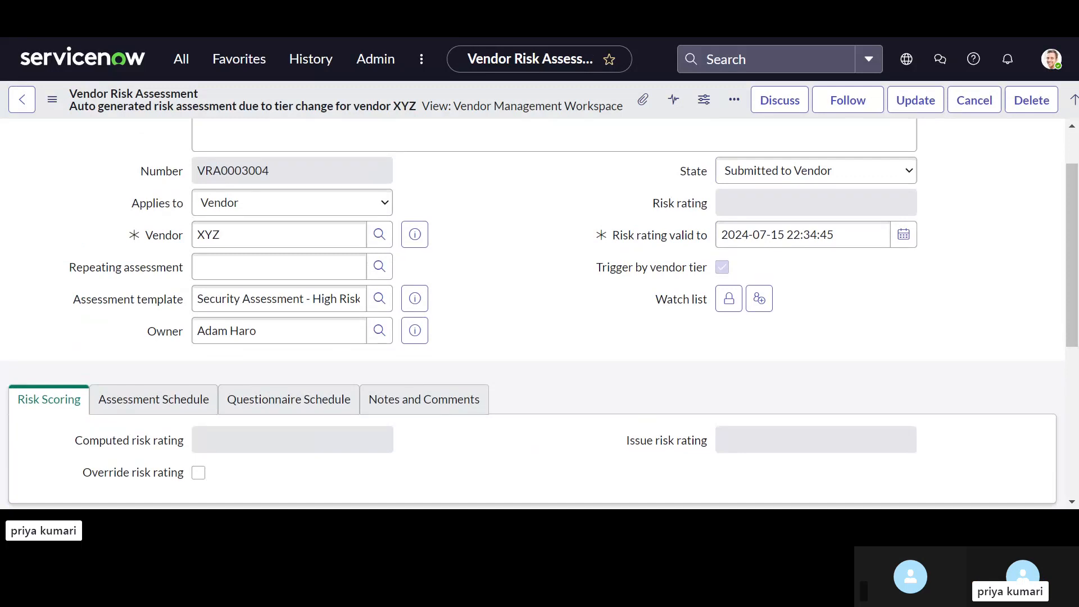
scroll(540, 313, down, 3)
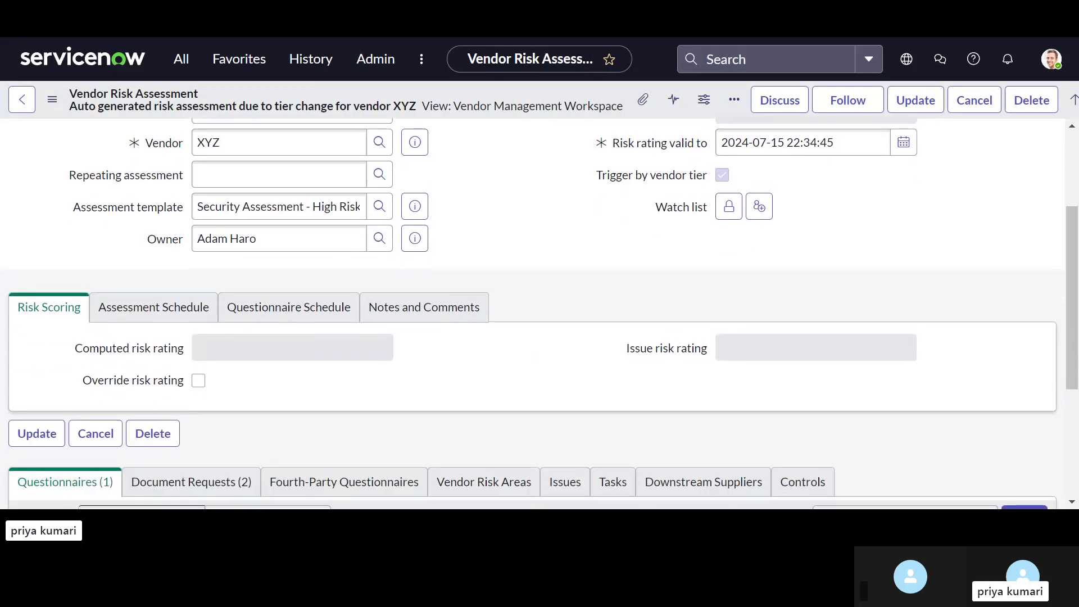
scroll(540, 314, down, 5)
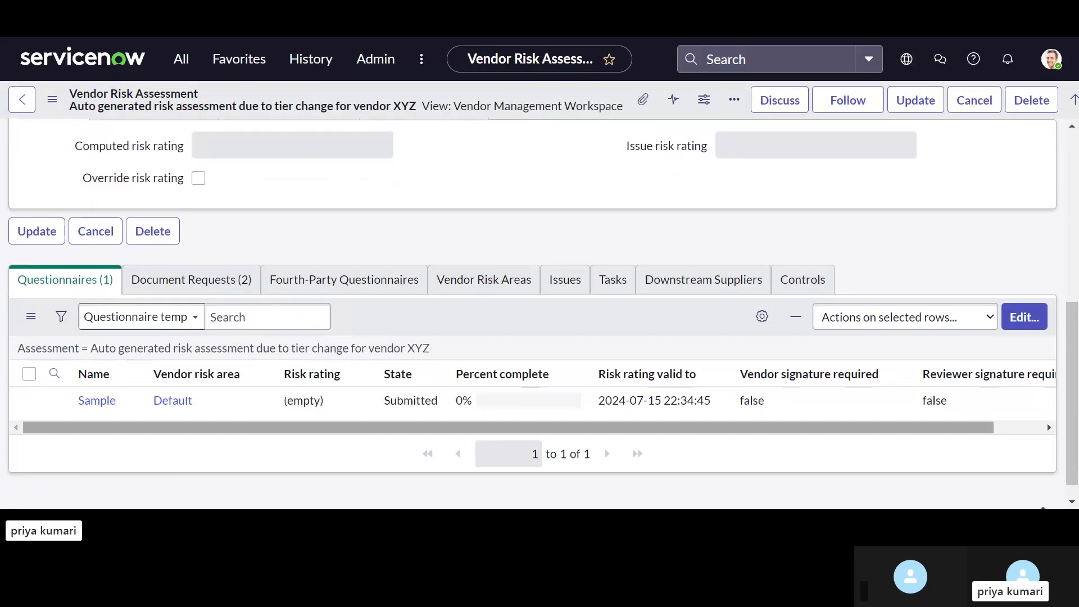
scroll(533, 314, up, 3)
scroll(488, 181, up, 4)
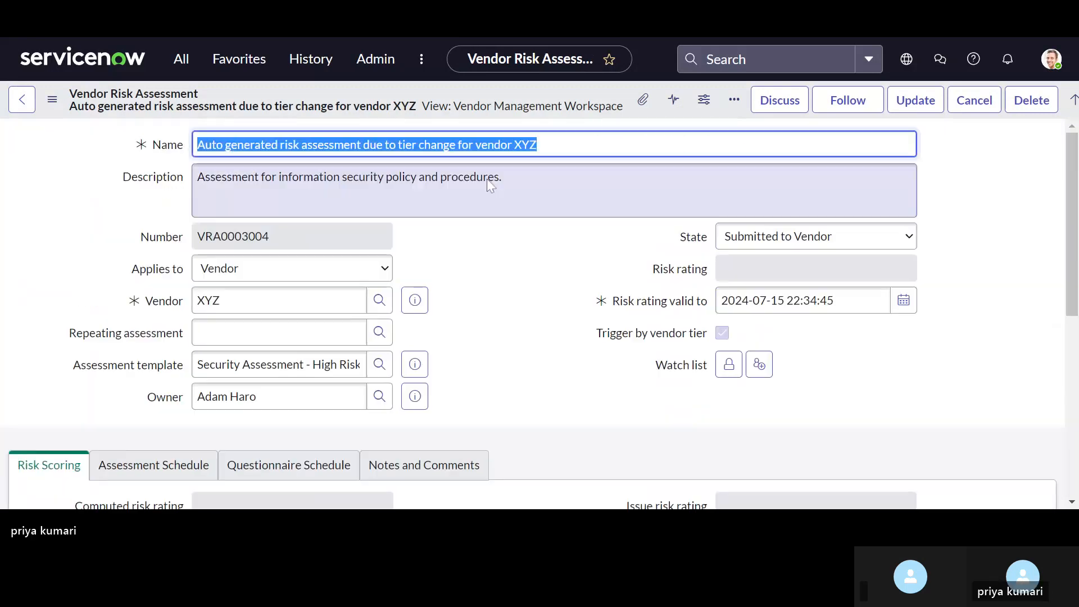
click(438, 34)
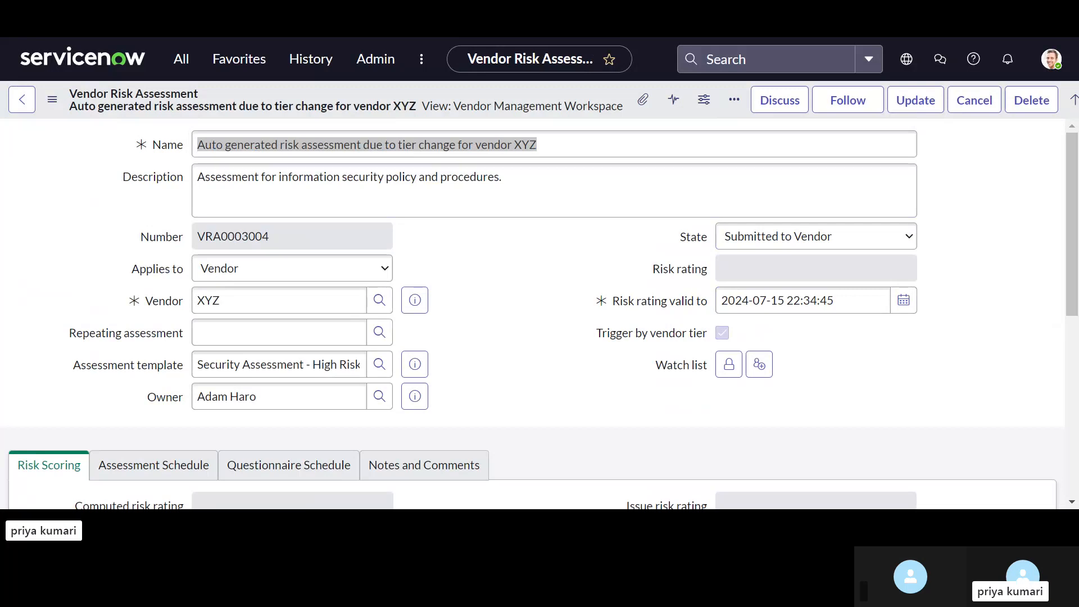
key(alt+Tab)
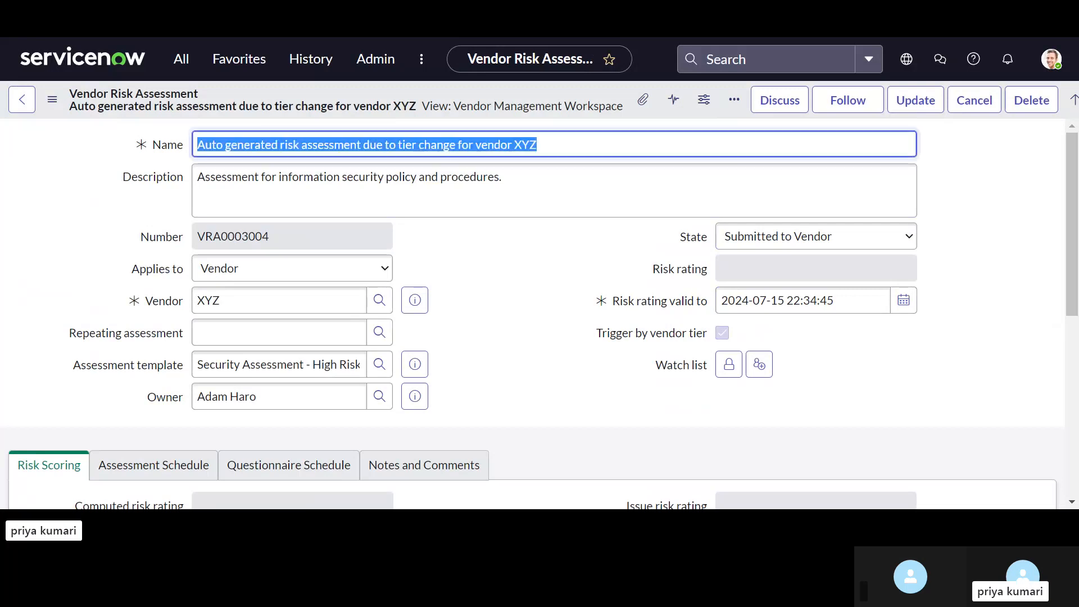
click(189, 59)
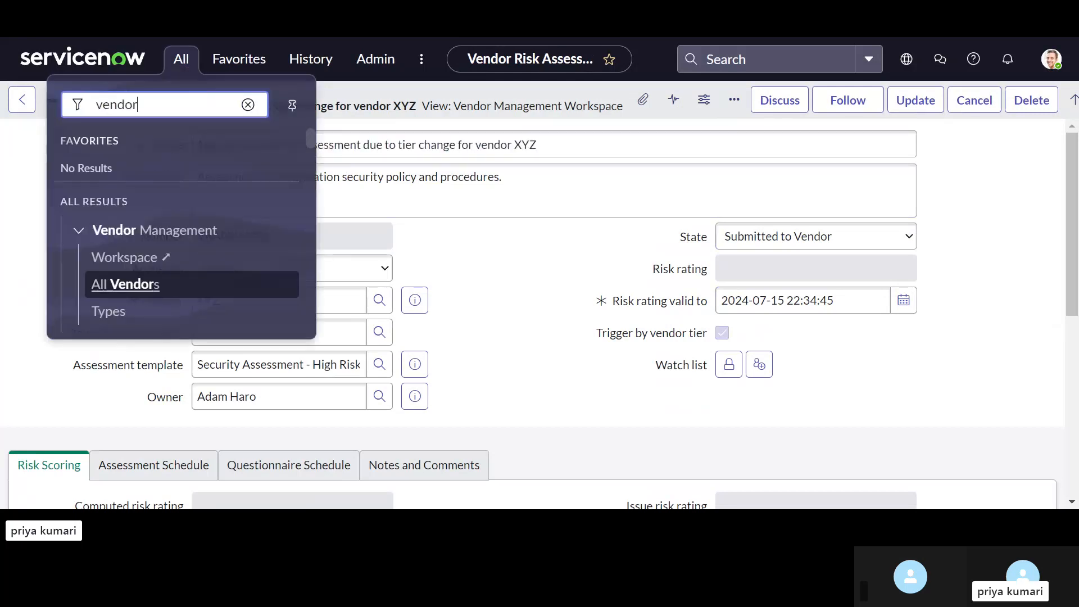
key(BackSpace)
key(BackSpace)
key(BackSpace)
key(BackSpace)
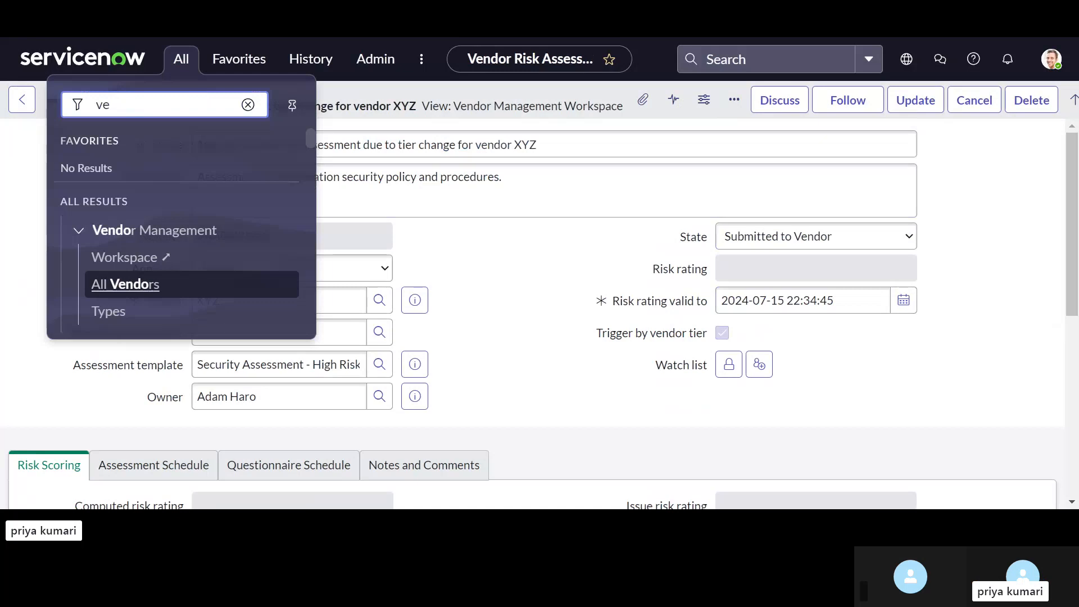
key(BackSpace)
key(BackSpace)
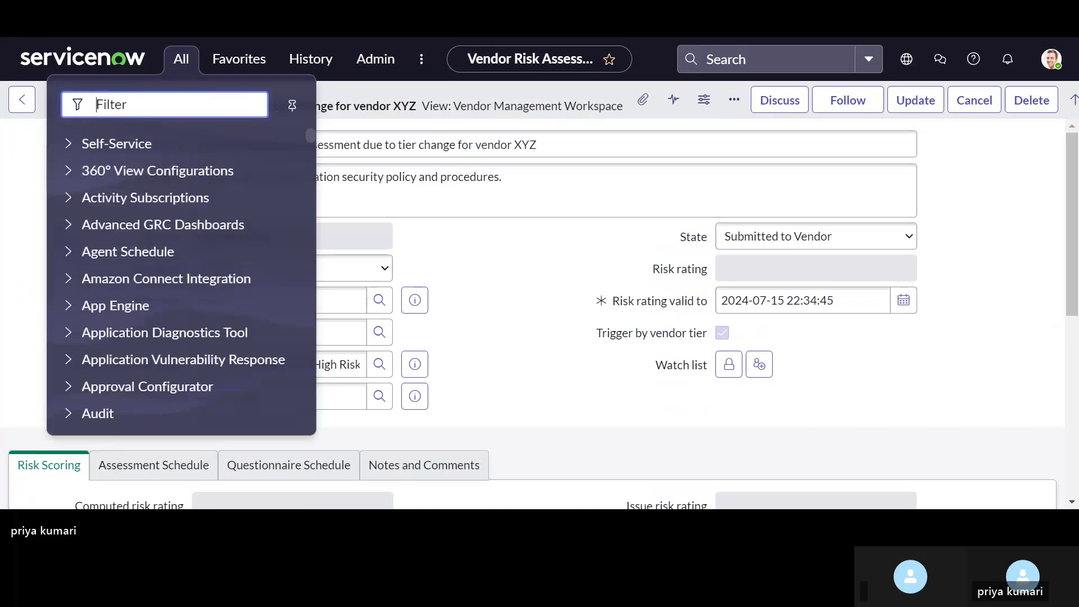
text(ve)
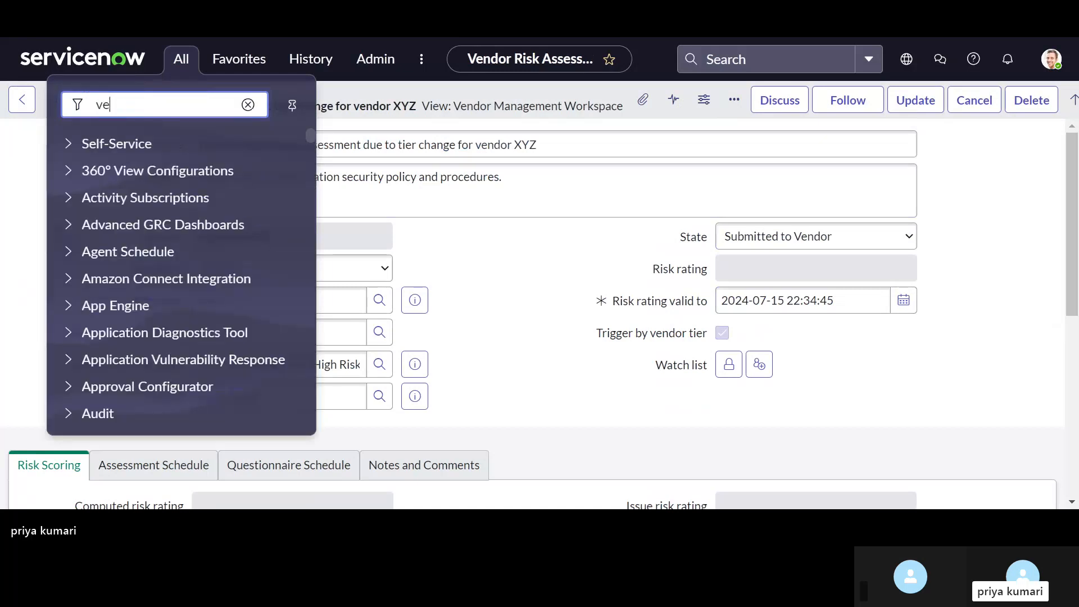
text(ndor )
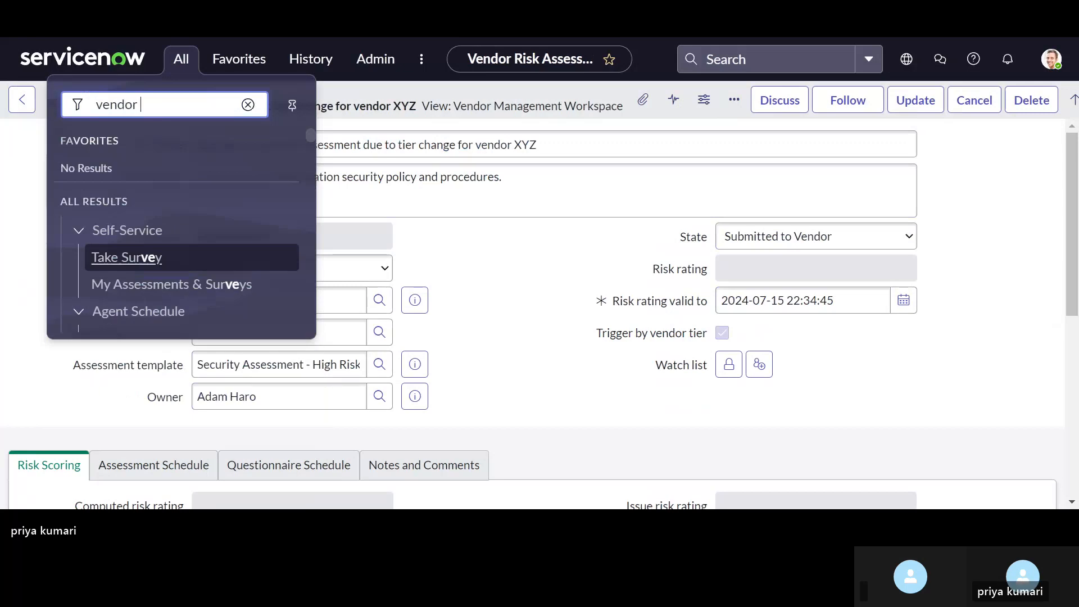
text(work)
key(BackSpace)
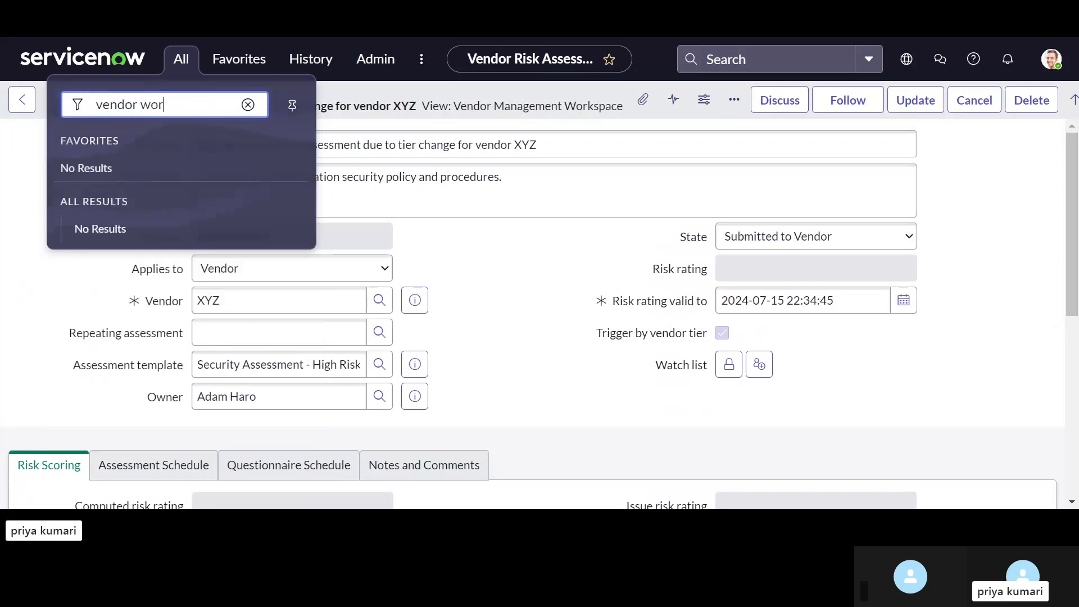
key(BackSpace)
key(BackSpace)
key(BackSpace)
key(BackSpace)
key(BackSpace)
key(BackSpace)
key(BackSpace)
key(BackSpace)
key(BackSpace)
key(BackSpace)
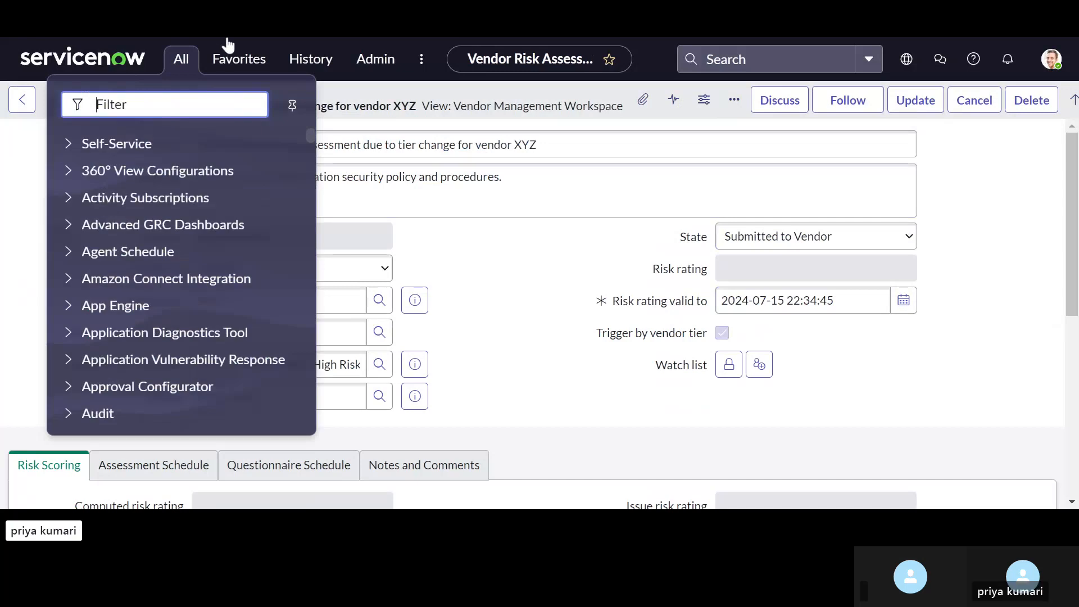
click(228, 43)
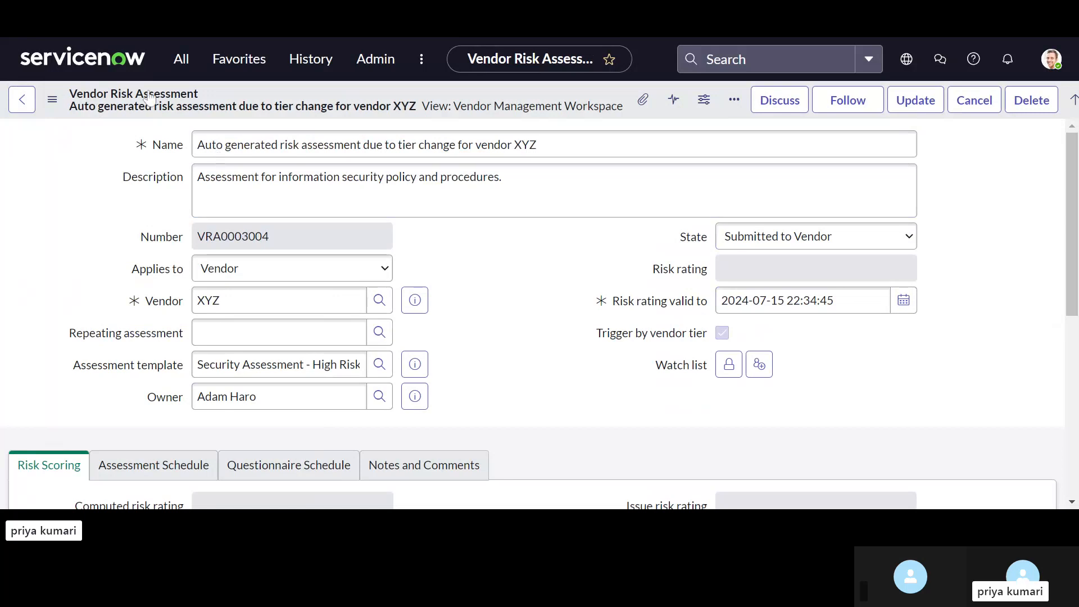
Step: Filter the application navigator for "workspace" and open the Vendor Management Workspace listed under Vendor Risk
click(179, 59)
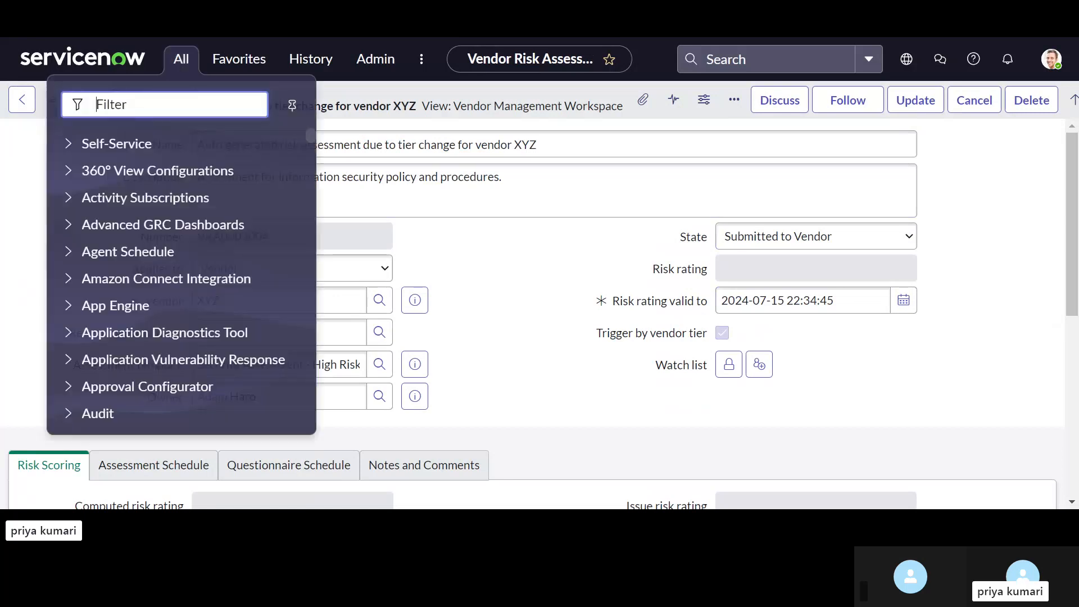
text(works)
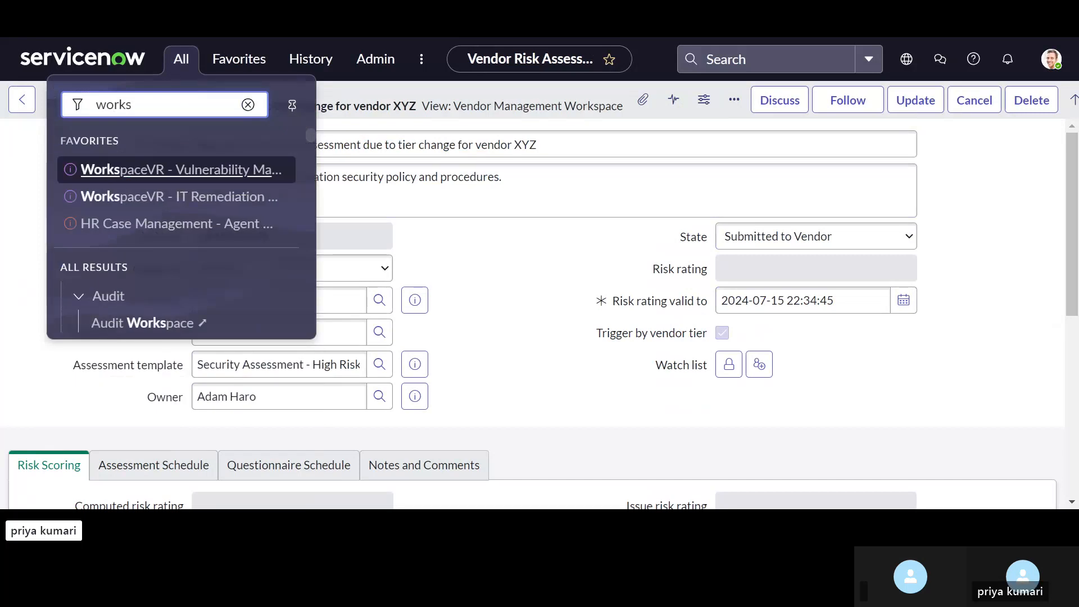
text(p)
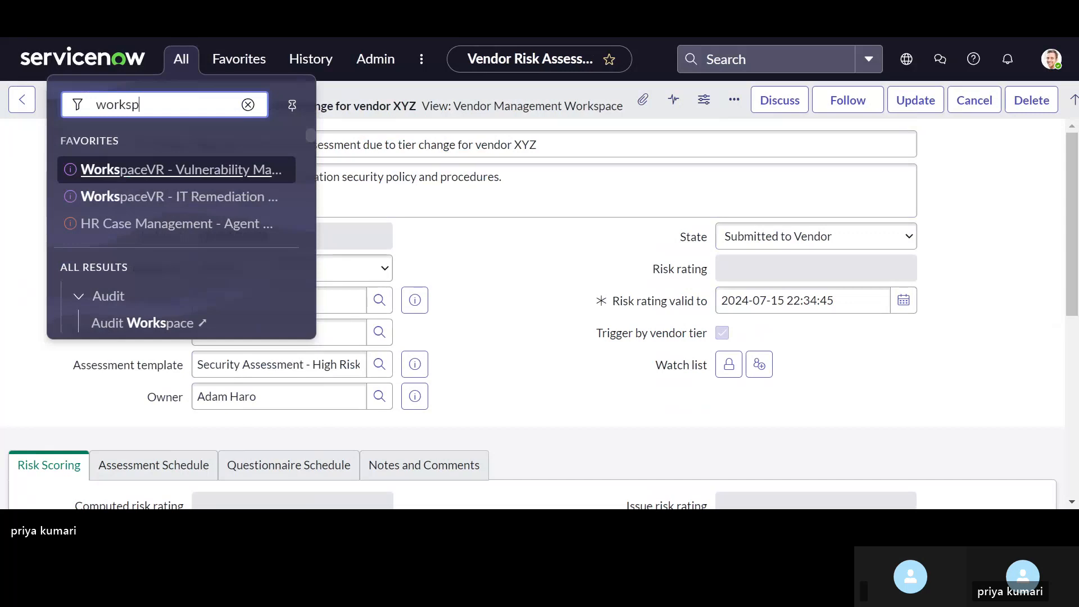
text(ace)
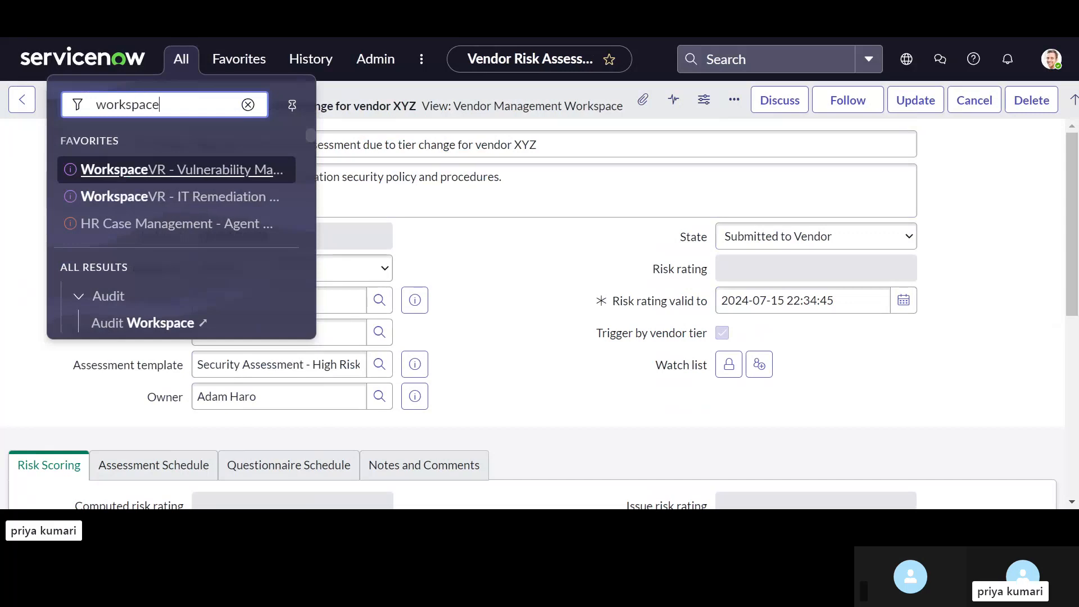
scroll(193, 251, down, 4)
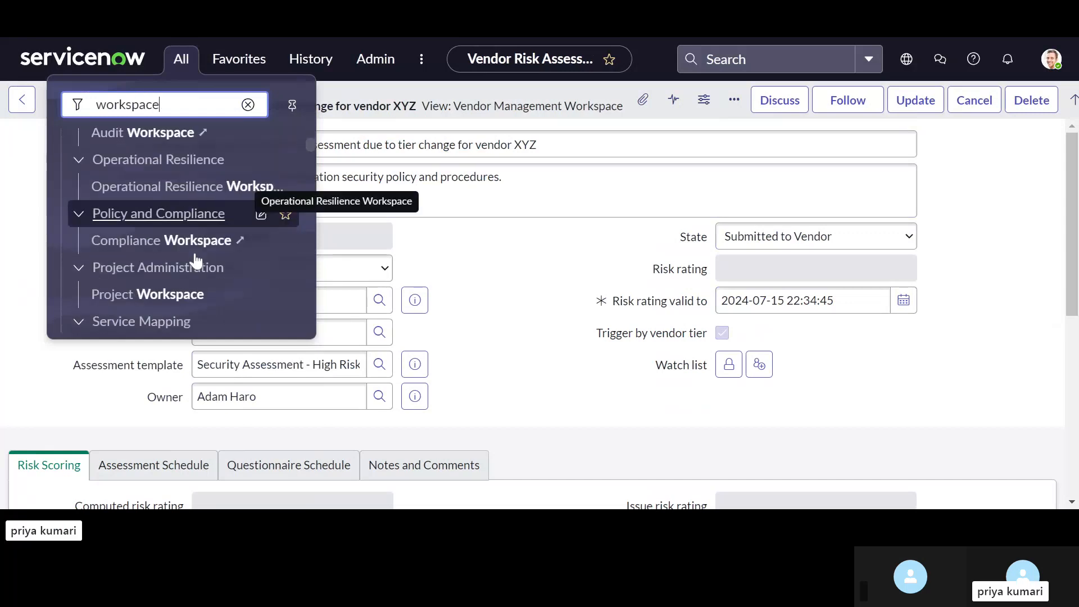
scroll(196, 260, down, 5)
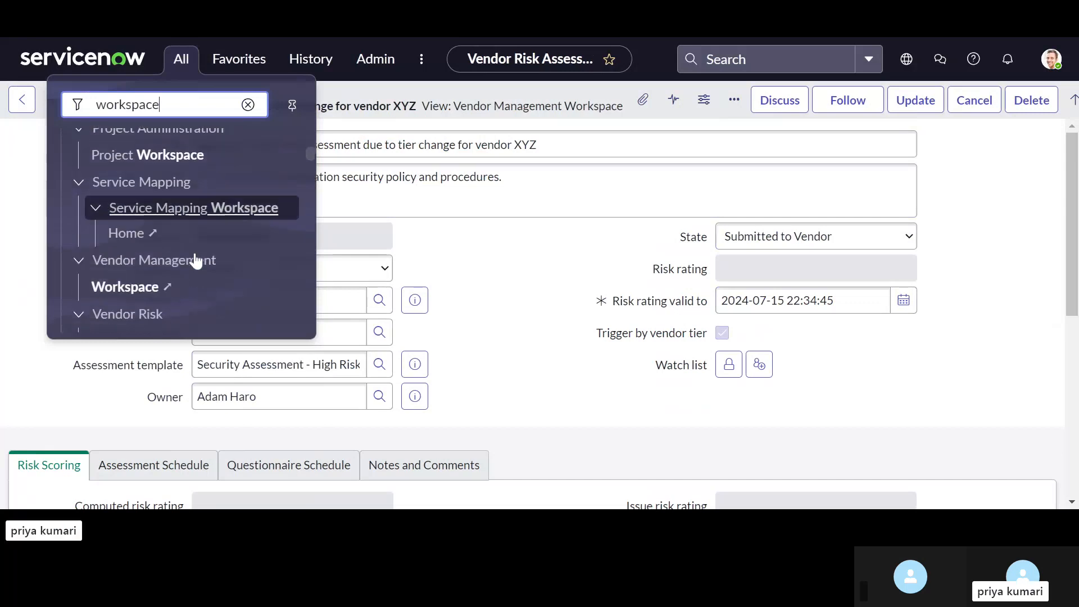
scroll(196, 260, down, 2)
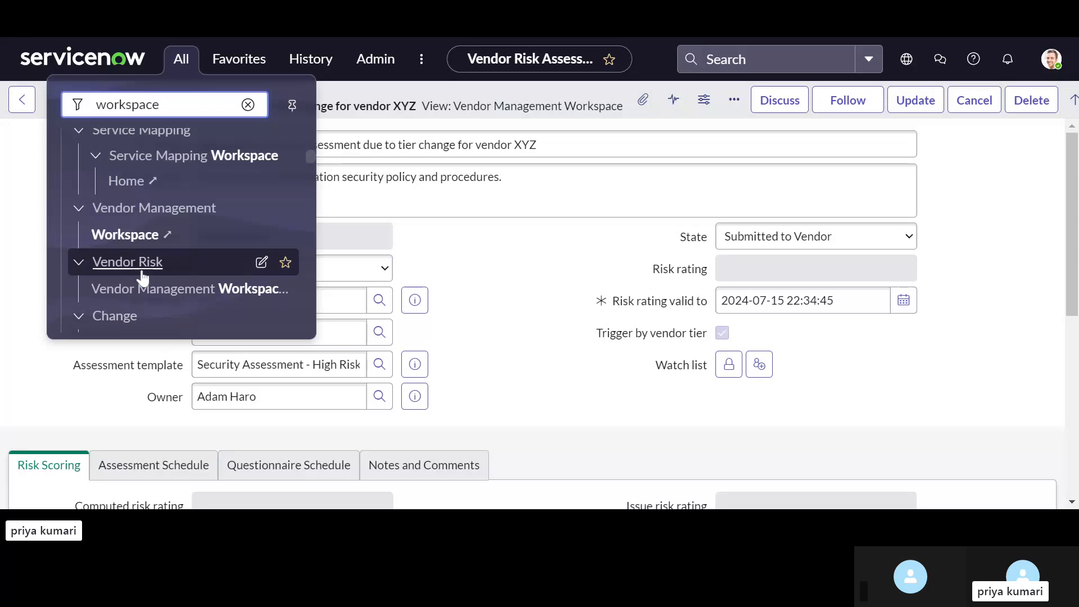
scroll(148, 278, down, 1)
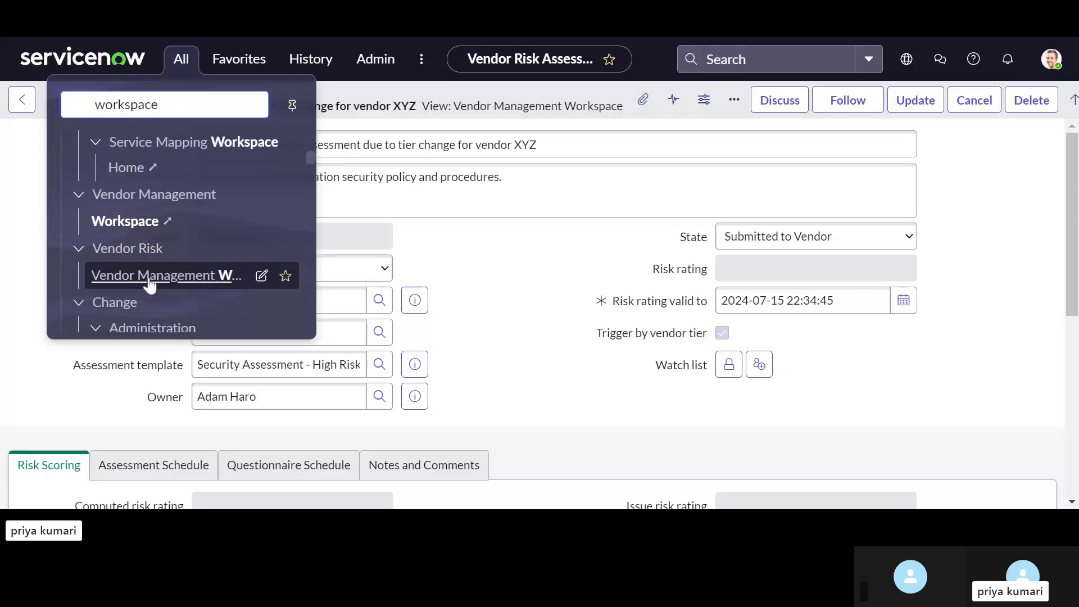
click(150, 282)
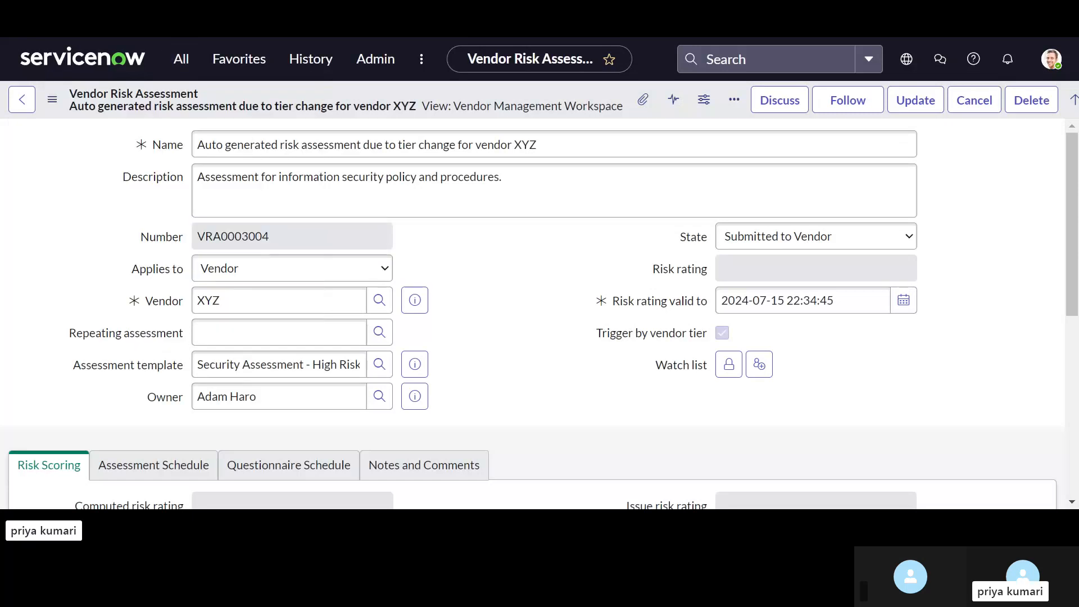
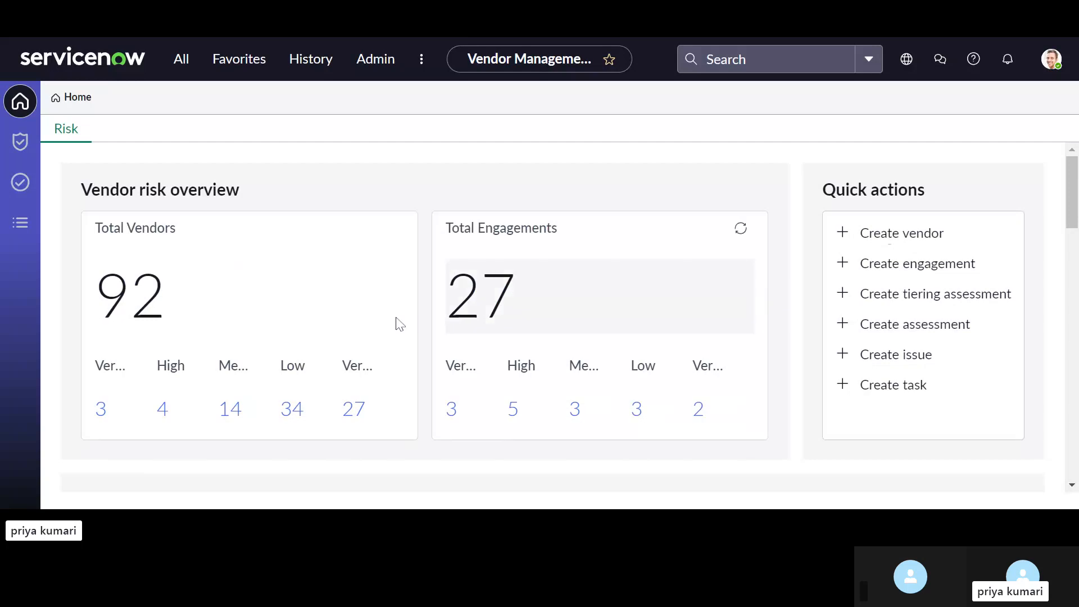
Step: Review the workspace home's vendor risk overview and the vendor population charts for risk rating by vendor tiers and top risk areas
scroll(197, 326, down, 1)
scroll(169, 309, up, 1)
scroll(352, 347, down, 1)
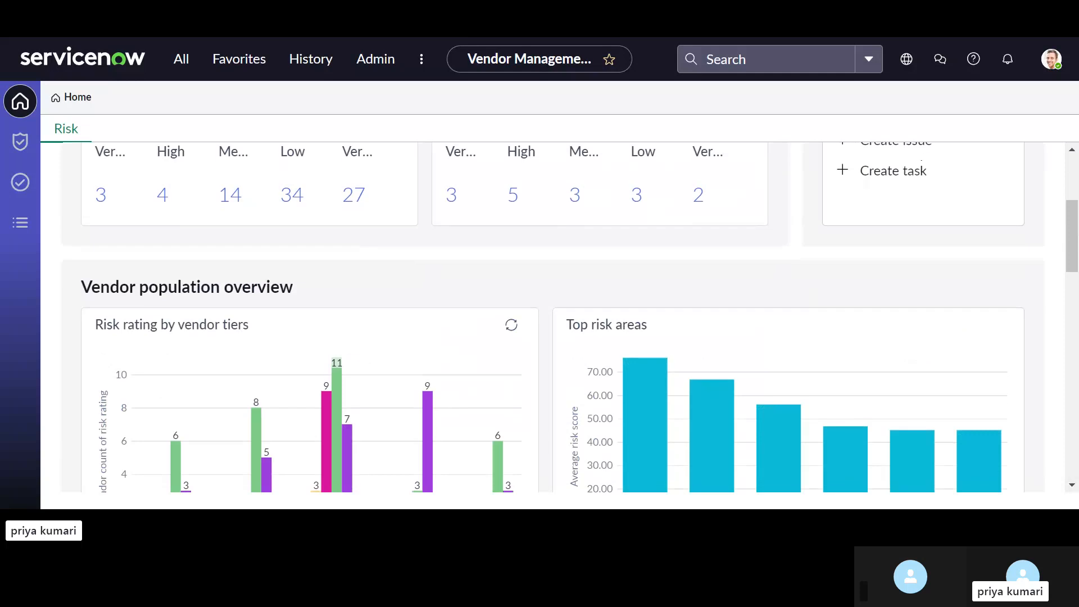
scroll(272, 339, down, 2)
scroll(272, 339, down, 1)
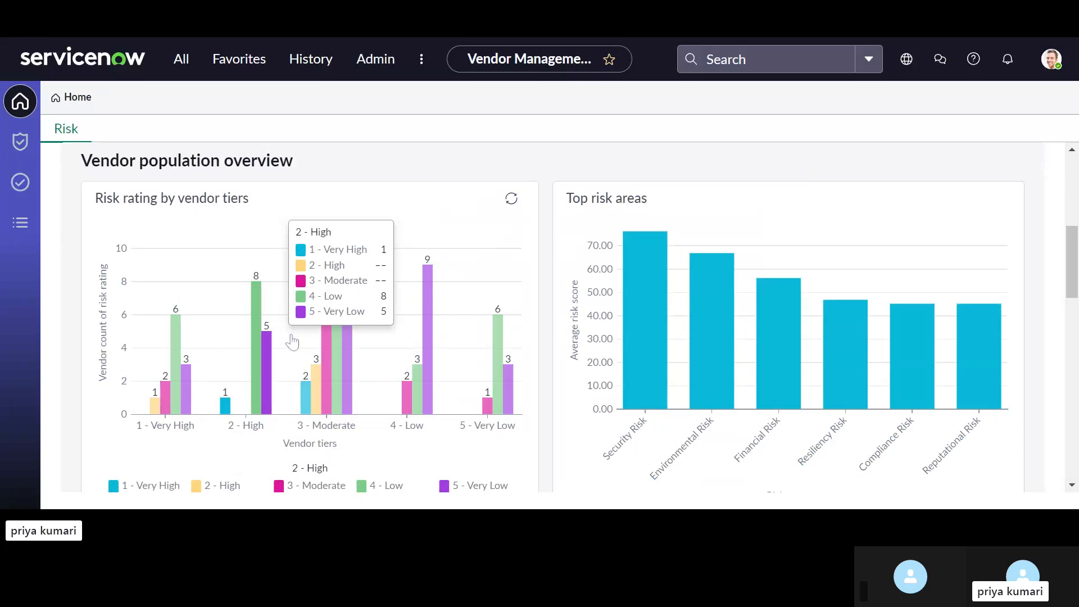
scroll(549, 387, down, 2)
scroll(549, 388, down, 1)
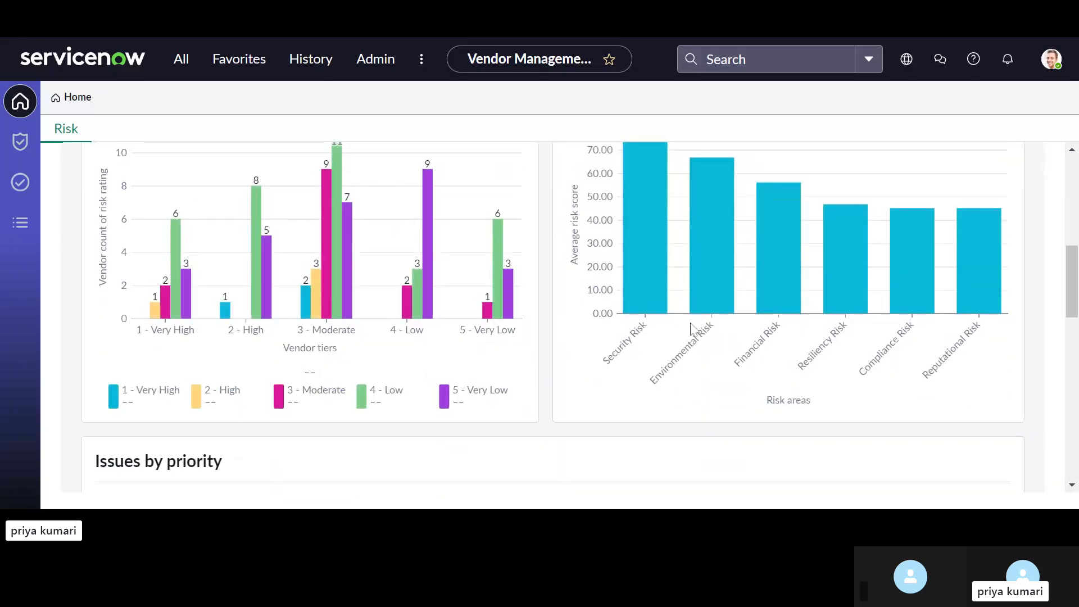
scroll(690, 324, up, 2)
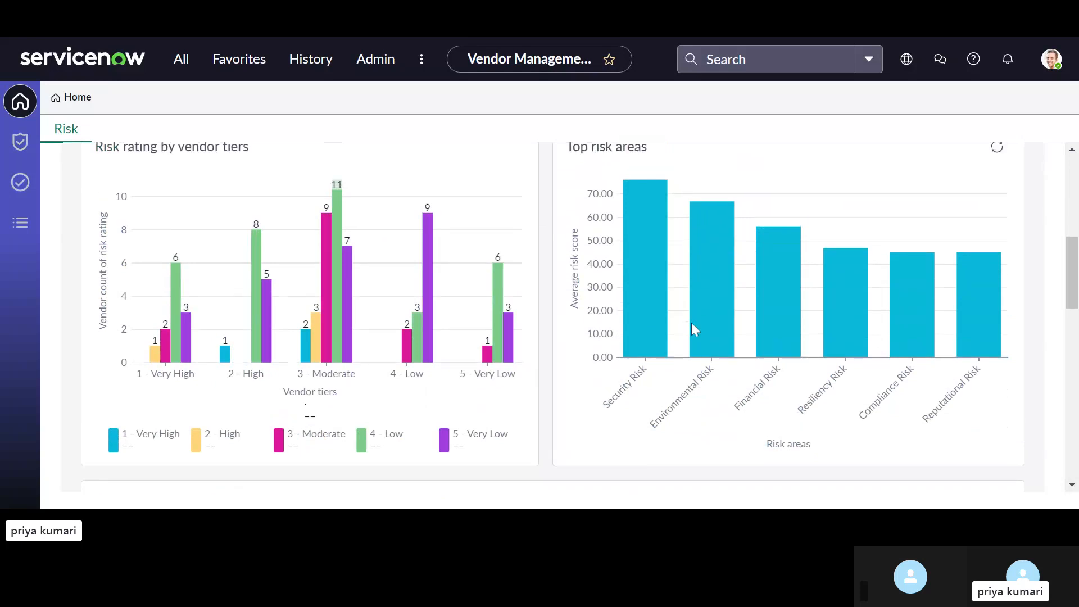
mouse_move(715, 292)
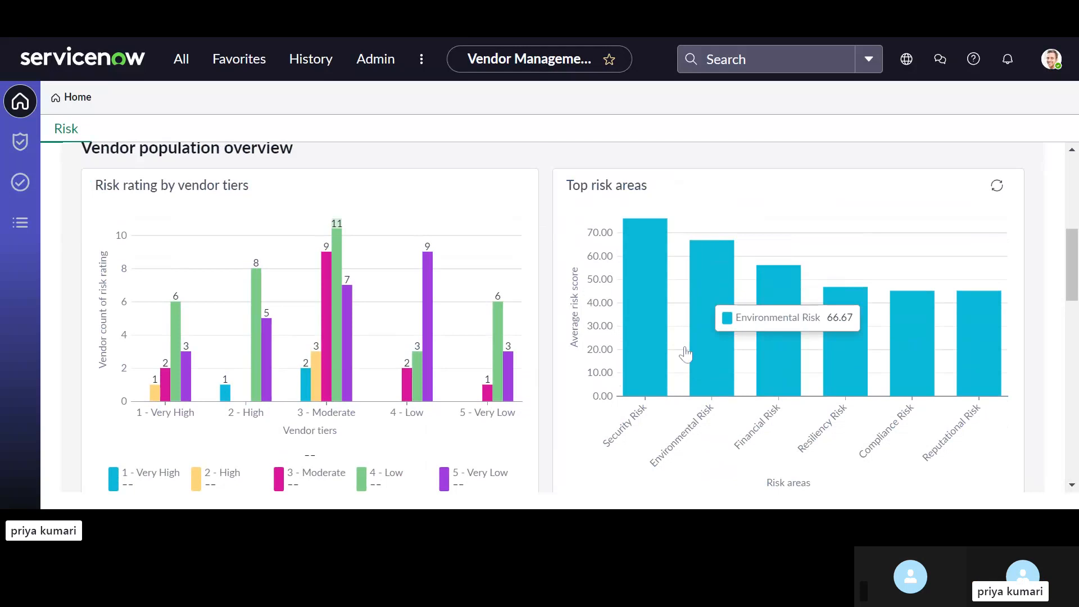
Step: Examine the Issues by priority chart segments and the accompanying list of vendor issues
scroll(686, 353, down, 7)
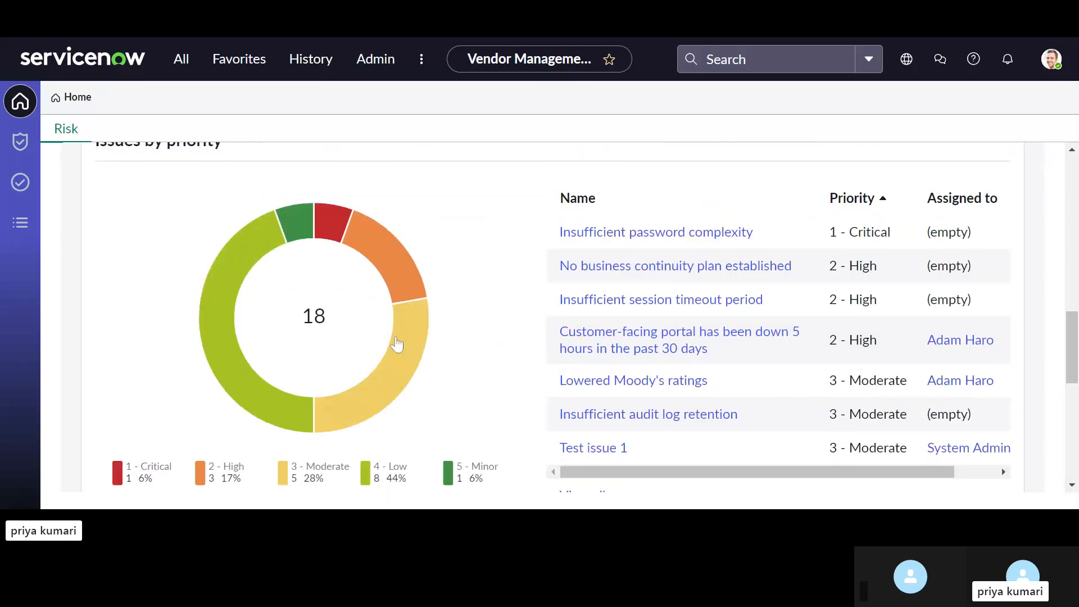
scroll(393, 343, up, 1)
scroll(388, 342, down, 1)
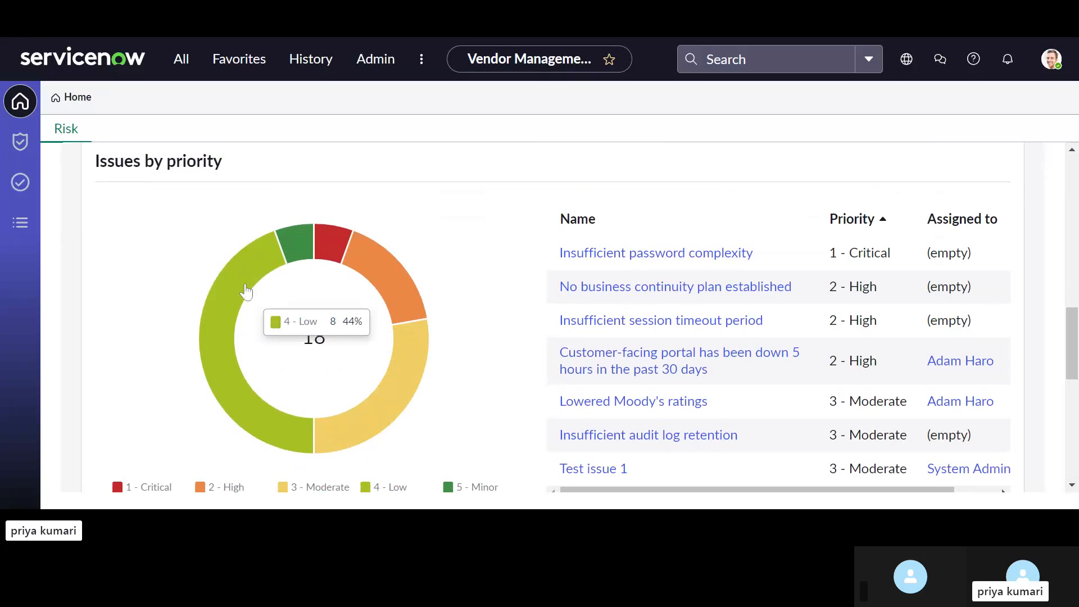
mouse_move(294, 251)
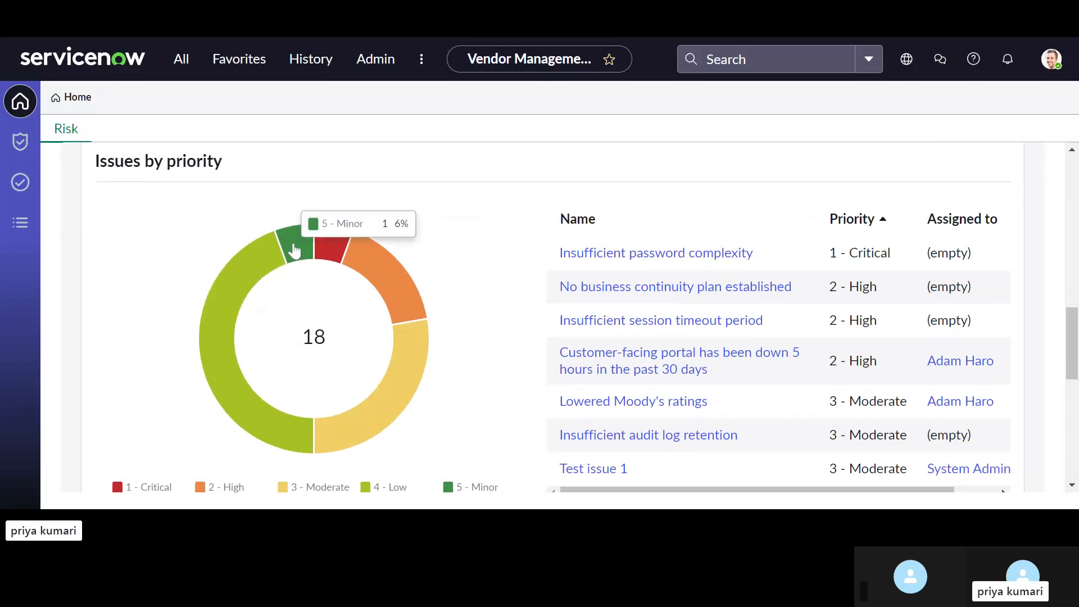
mouse_move(334, 240)
mouse_move(366, 258)
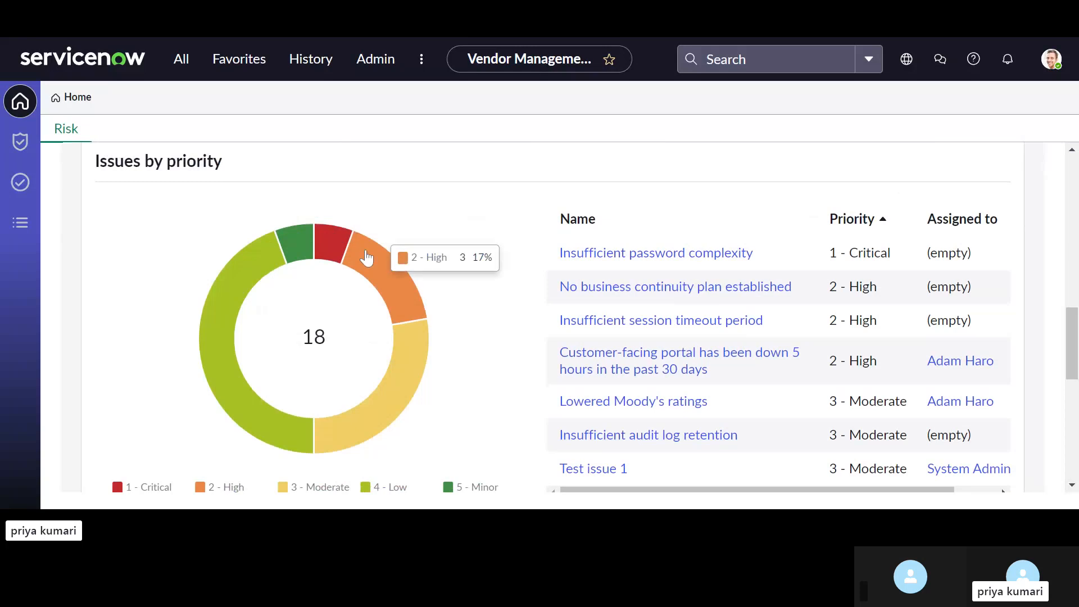
scroll(371, 264, down, 2)
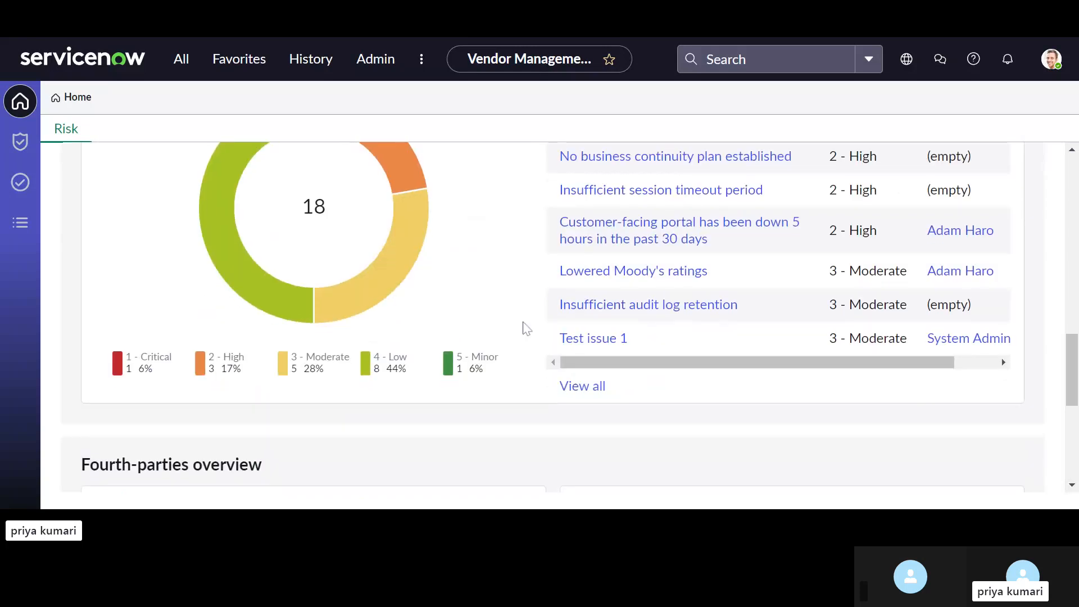
Step: Check the Fourth-parties overview for known and unknown fourth-parties, and return to the issues section
scroll(571, 242, down, 3)
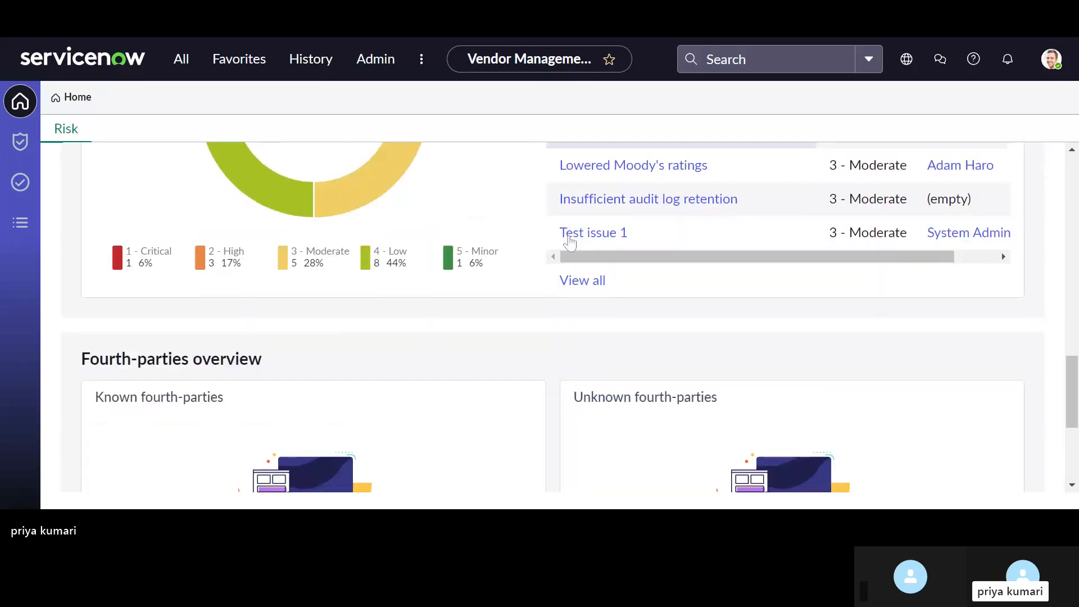
scroll(571, 242, down, 2)
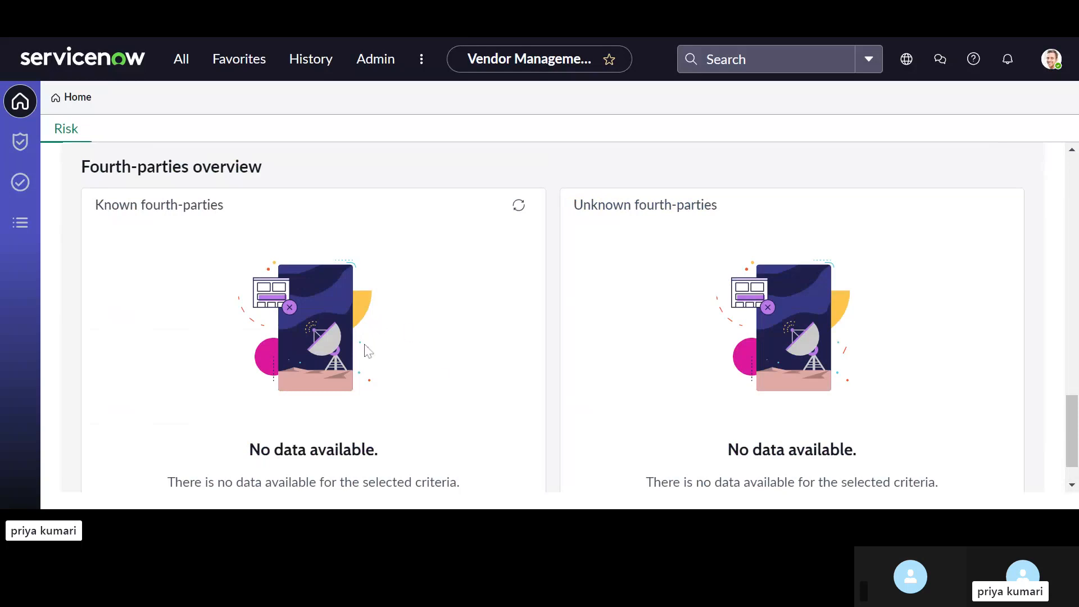
scroll(617, 369, down, 1)
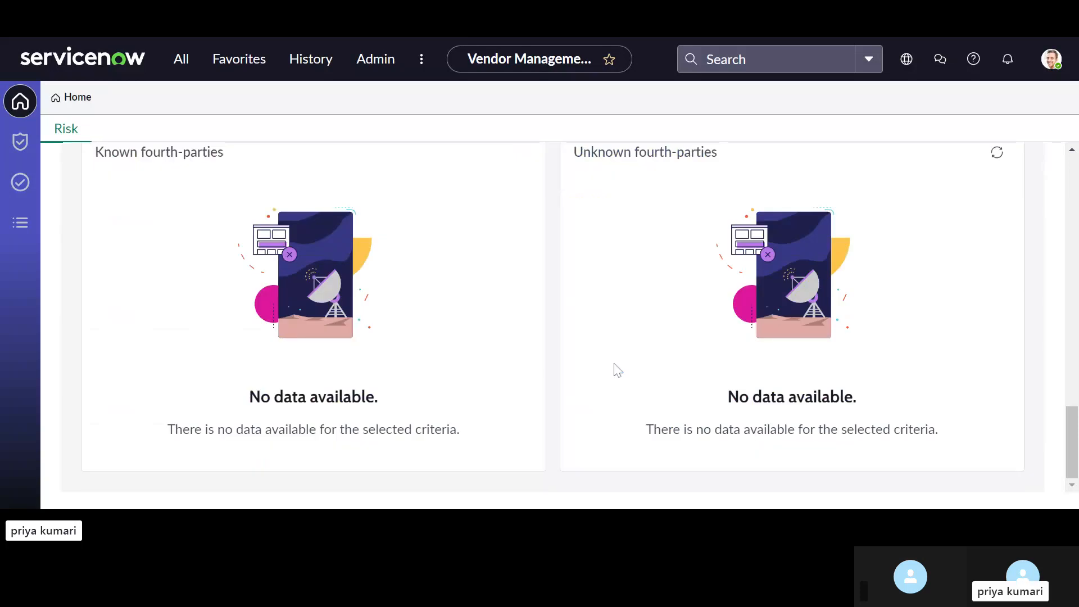
scroll(616, 370, up, 8)
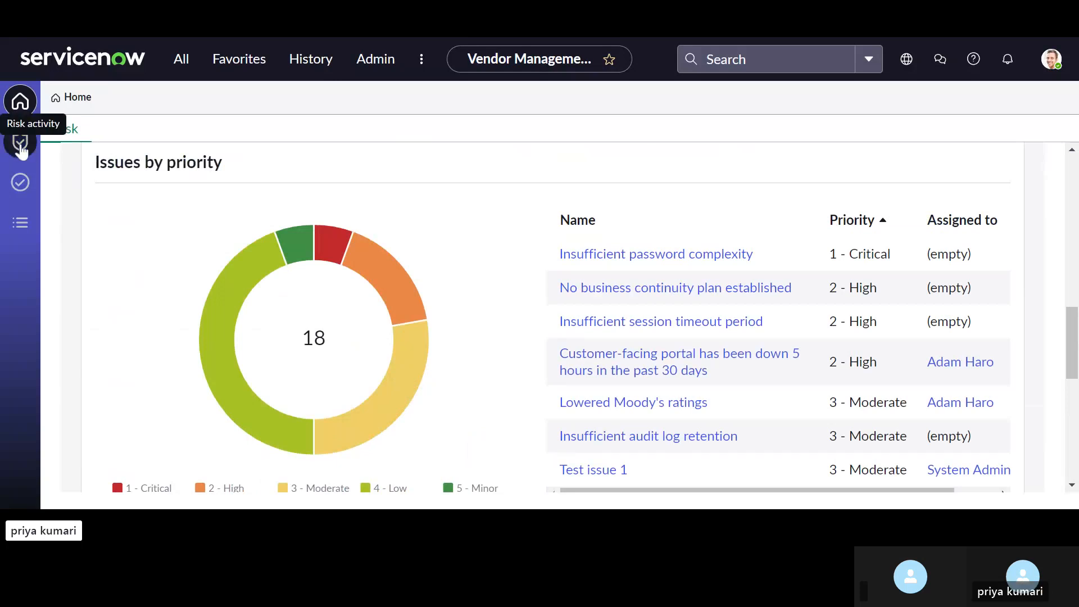
Step: Open the Risk activity page and review its work queue, activity charts and expiring vendor risk assessments
click(21, 147)
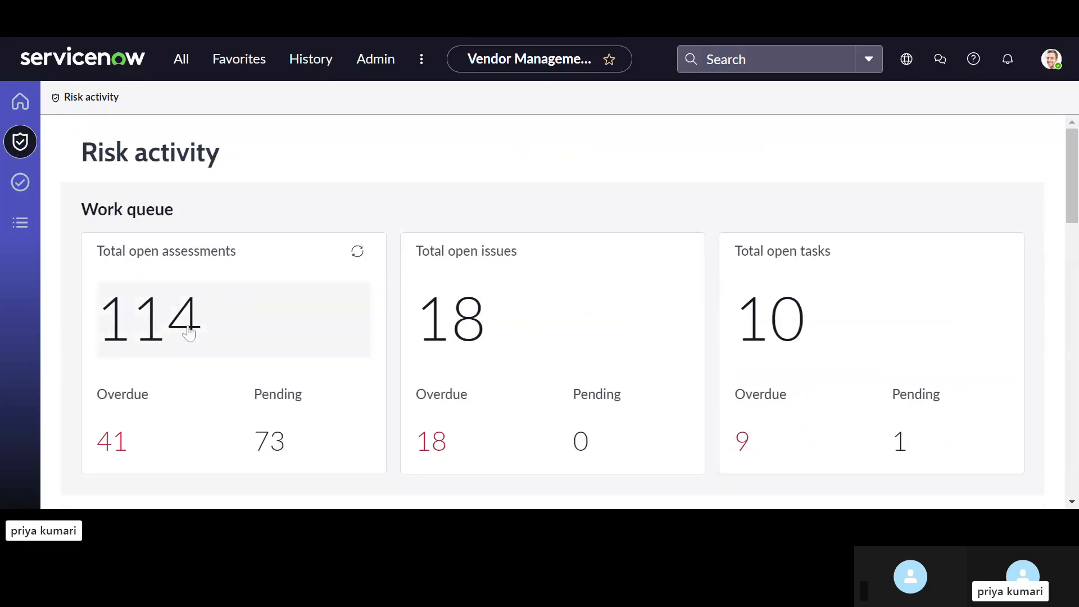
scroll(188, 334, down, 1)
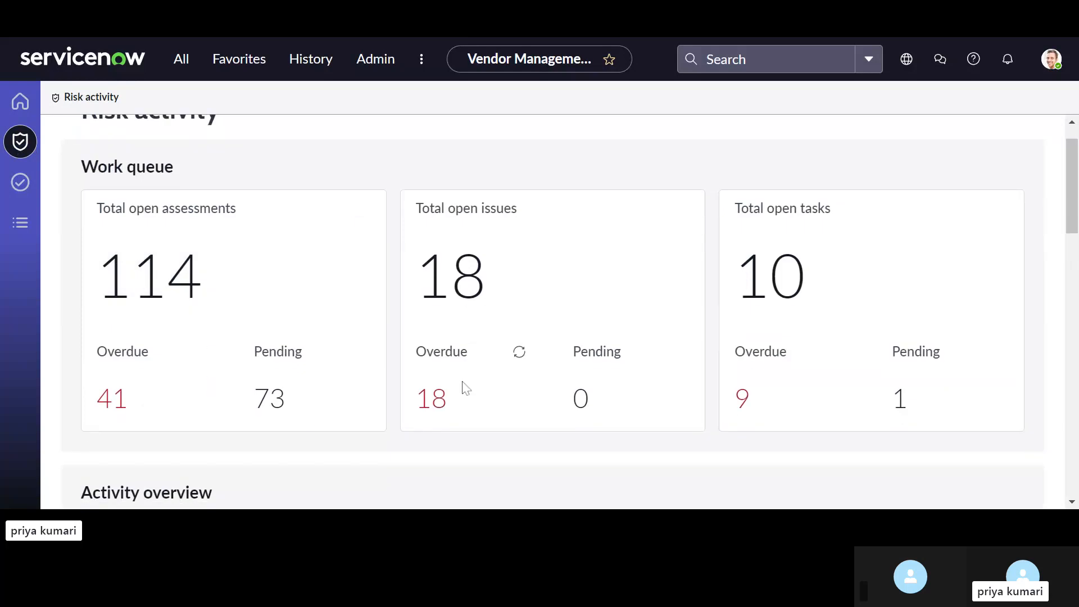
scroll(465, 388, down, 1)
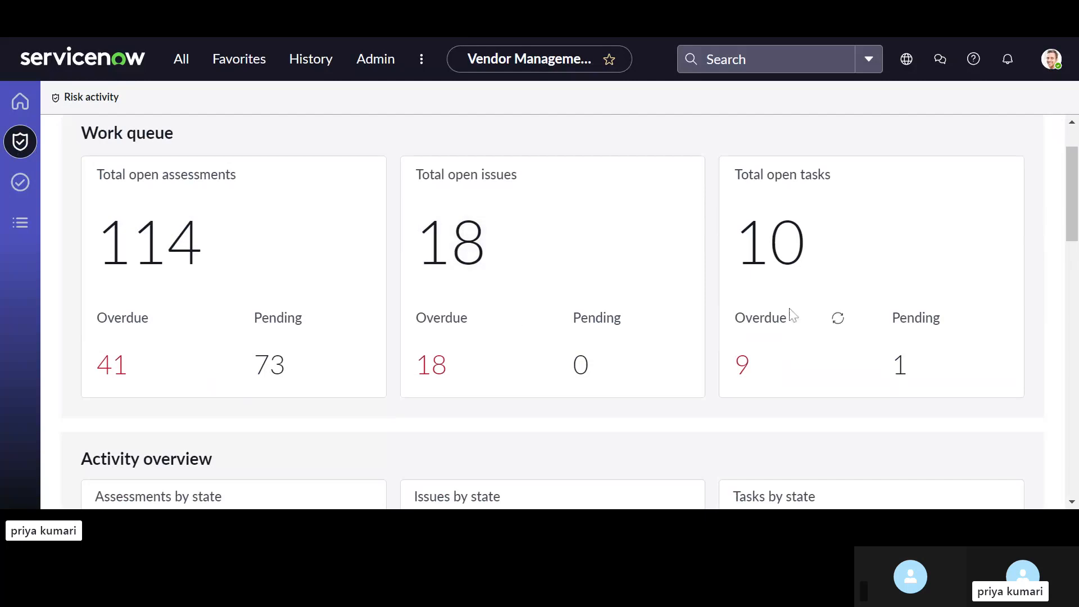
scroll(792, 313, down, 4)
scroll(223, 341, down, 11)
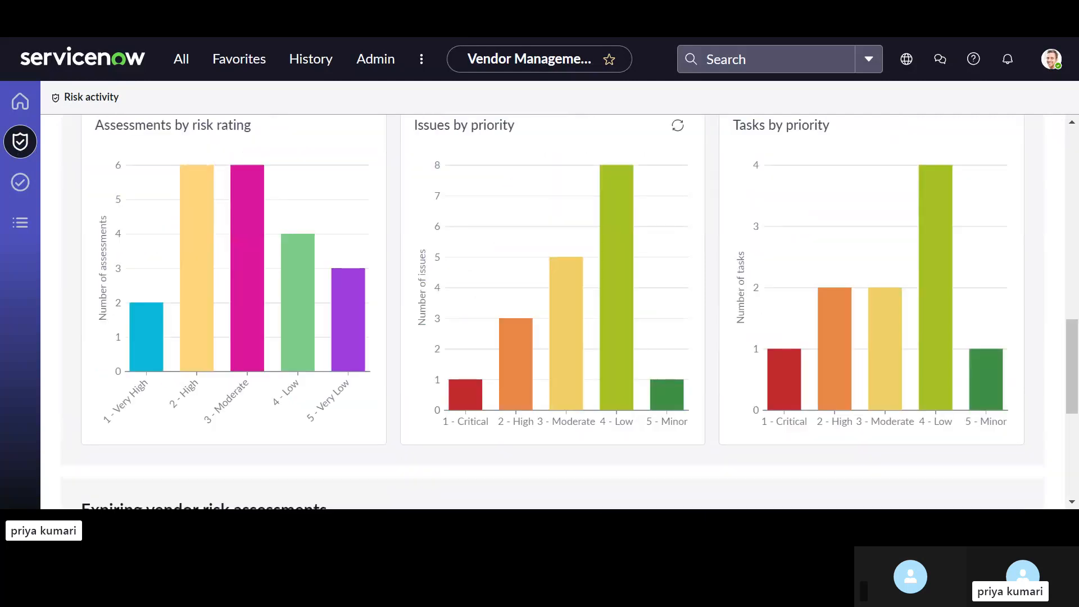
scroll(224, 341, down, 1)
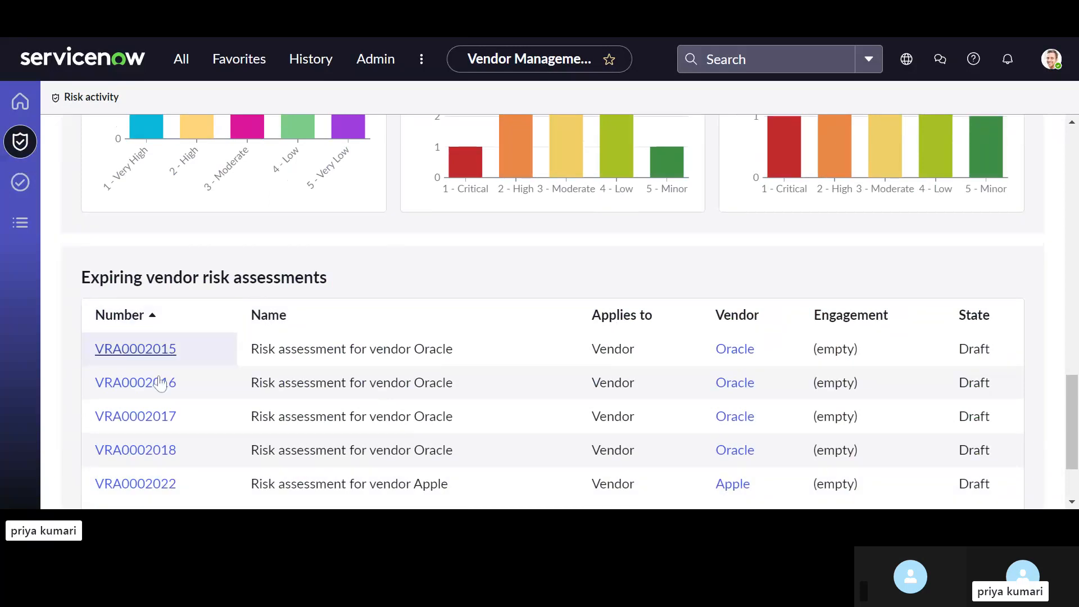
scroll(176, 455, down, 1)
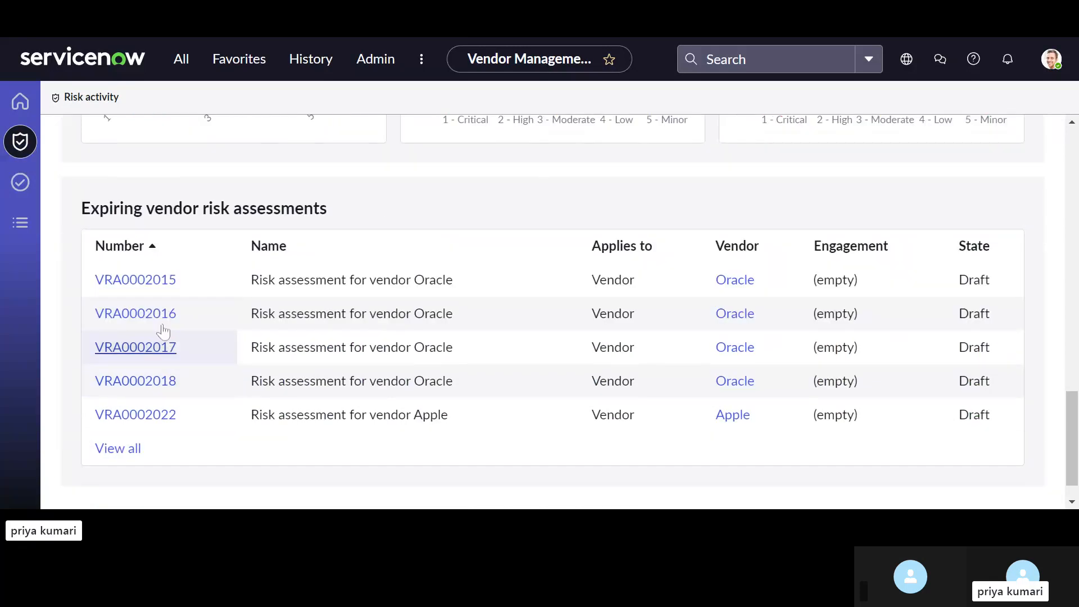
Step: View the pending tasks page, and browse the workspace's record lists for vendors, assessments, issues and tasks
click(20, 184)
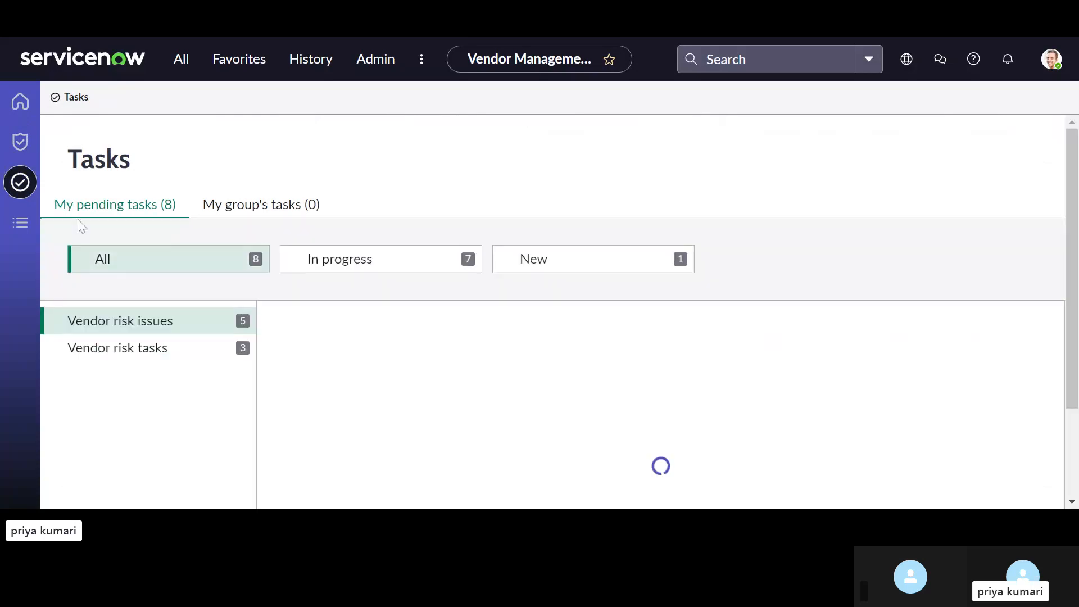
click(20, 225)
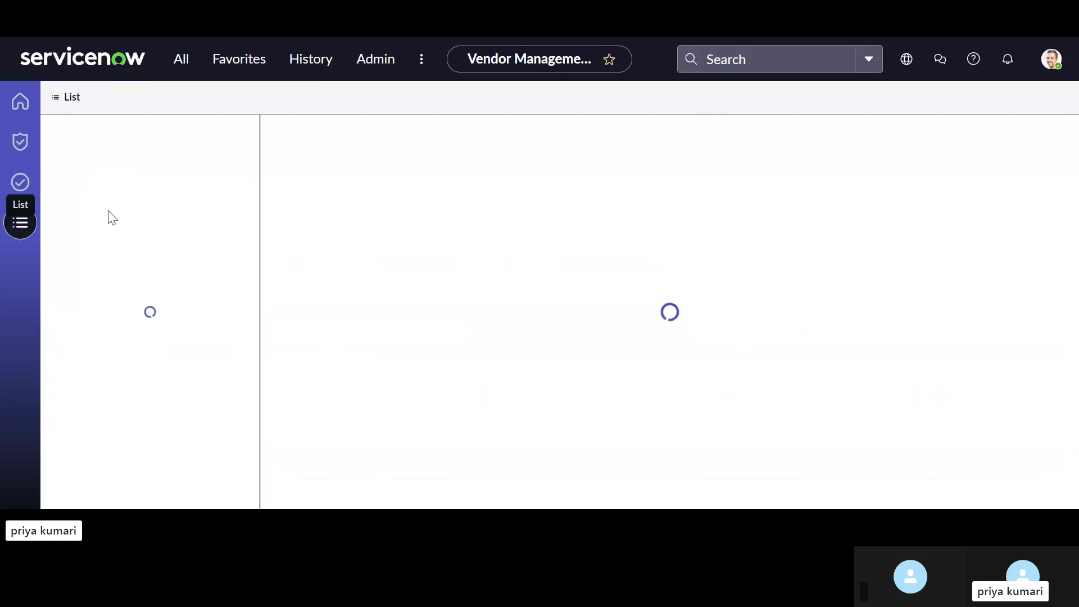
scroll(143, 228, down, 1)
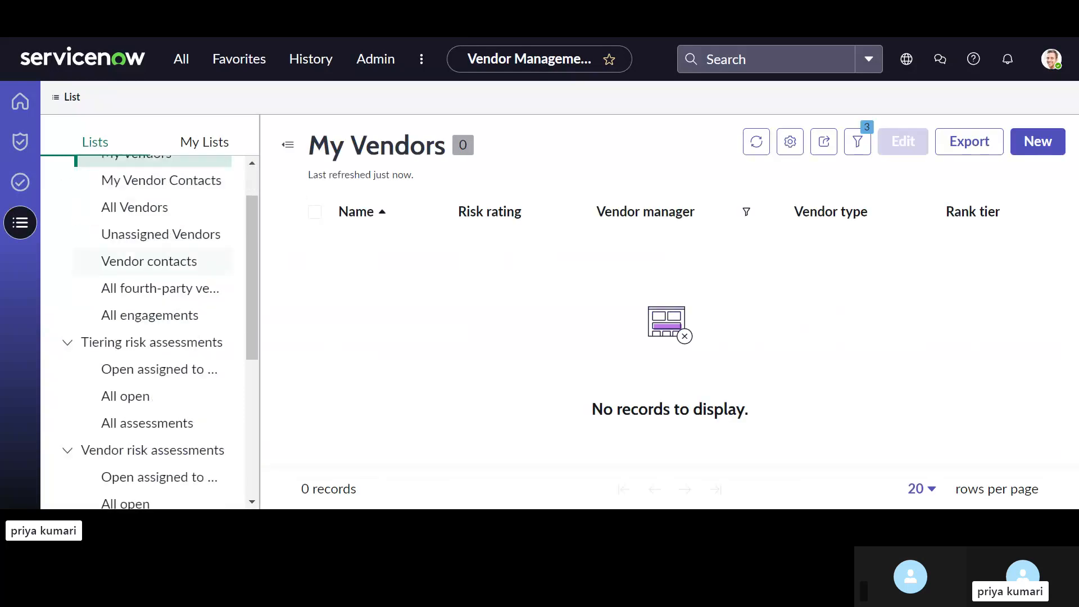
scroll(143, 260, down, 5)
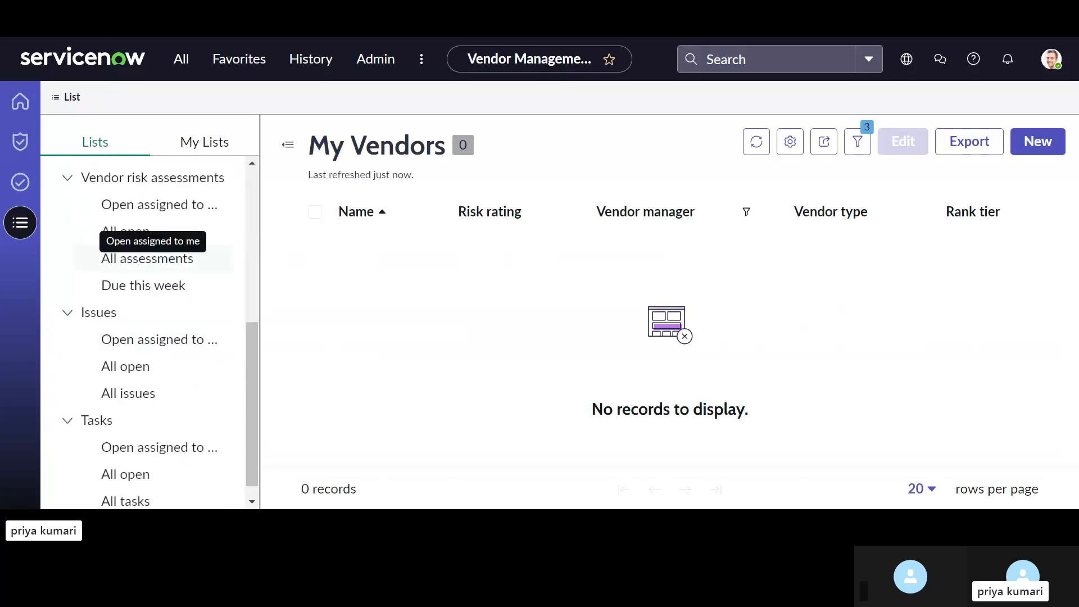
scroll(148, 259, down, 1)
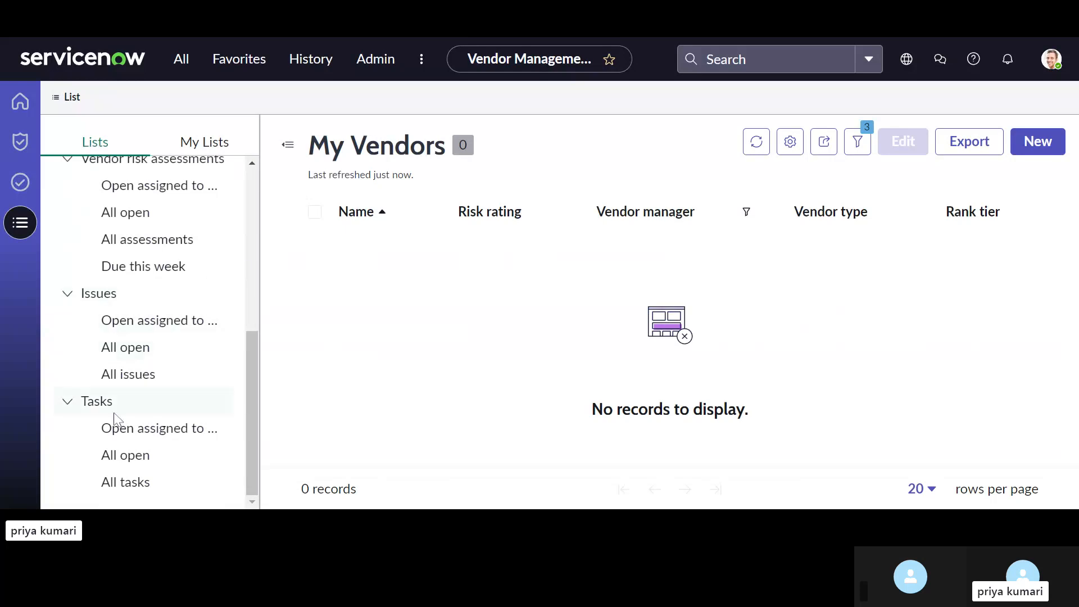
scroll(127, 360, up, 1)
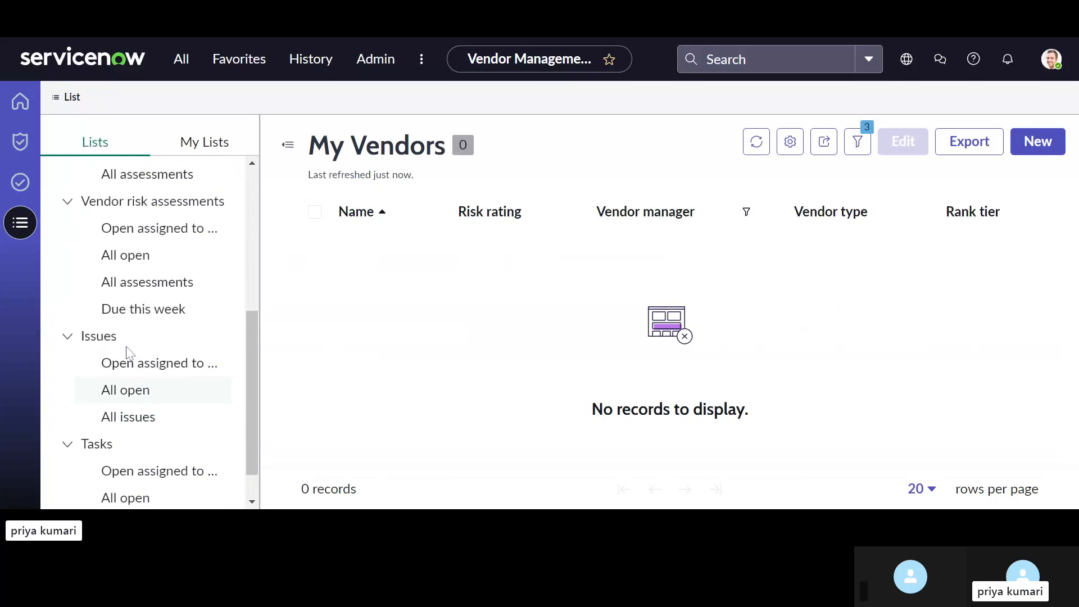
scroll(128, 353, up, 1)
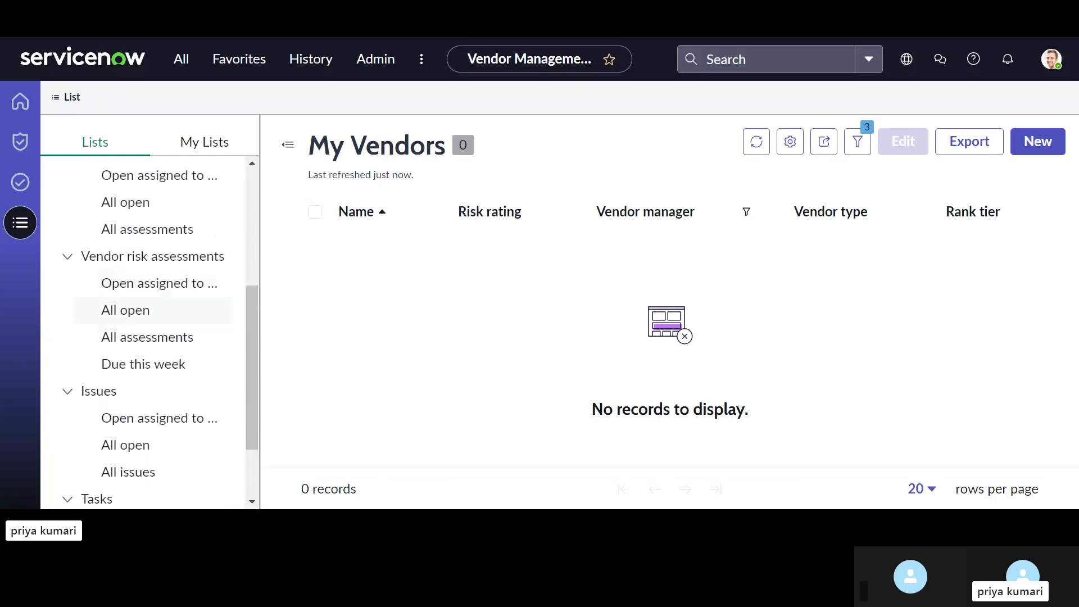
Step: List all open vendor risk assessments and preview the details of Oracle's assessment VRA0002016
click(183, 312)
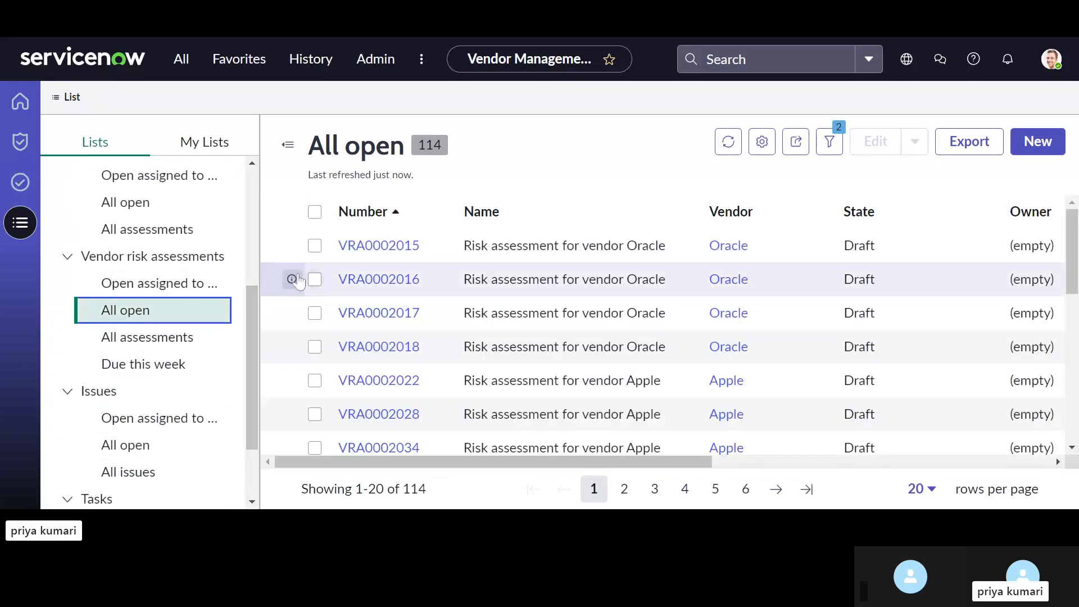
click(292, 280)
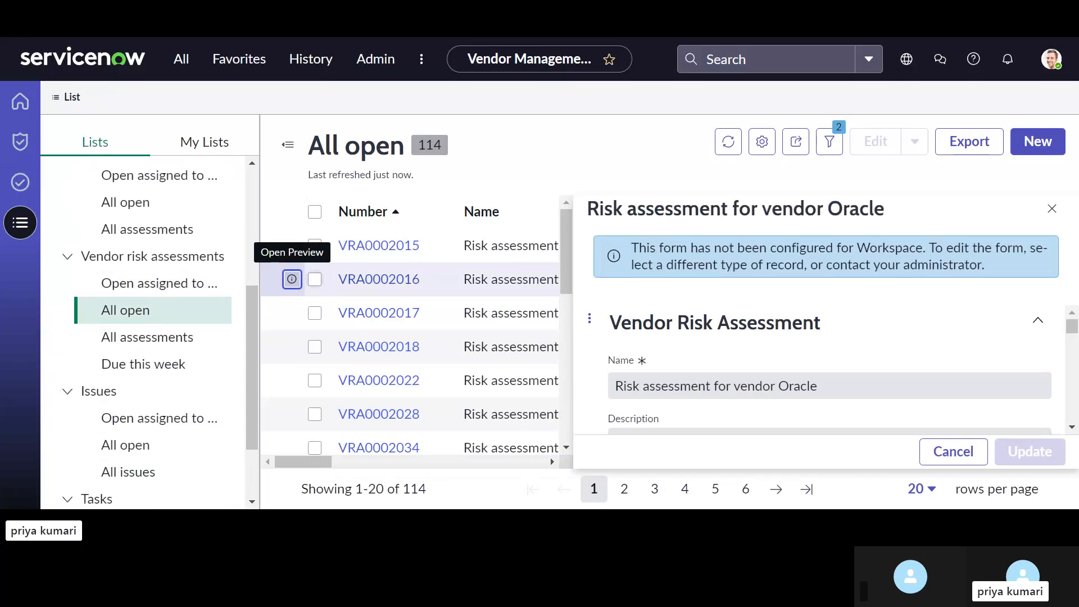
scroll(838, 392, down, 2)
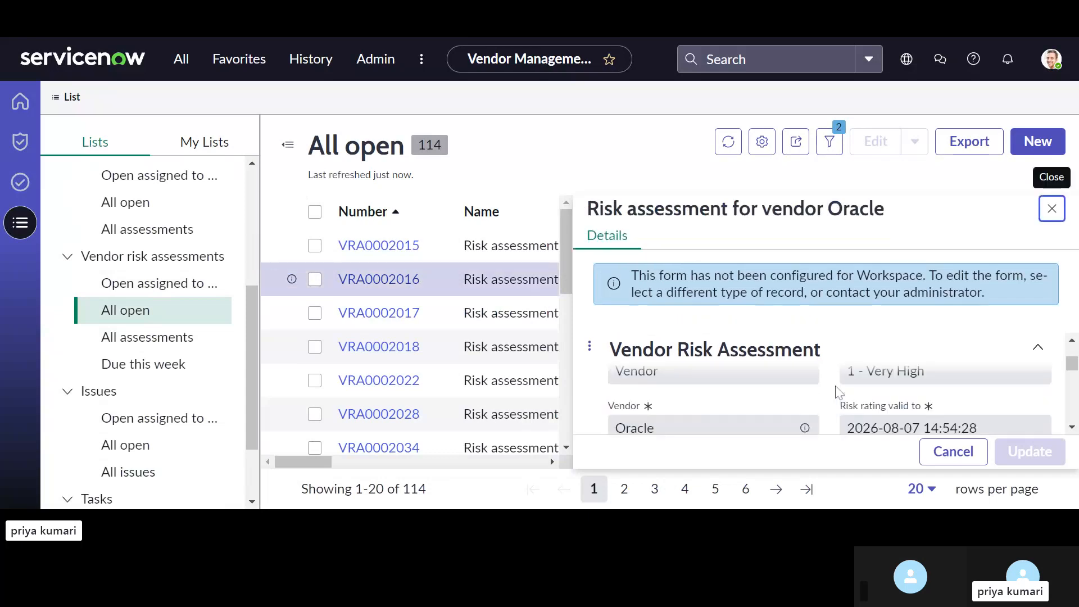
scroll(839, 392, down, 3)
scroll(825, 385, down, 3)
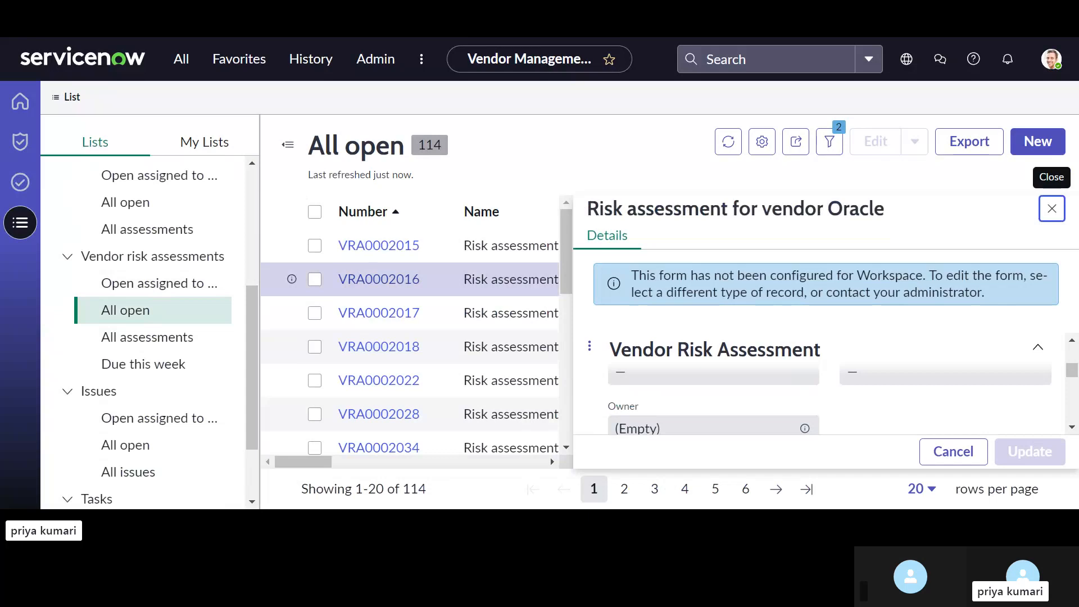
Step: Read the preview's notice about the Workspace form configuration, and open the full record of Oracle's assessment VRA0002016
drag(985, 294, 785, 292)
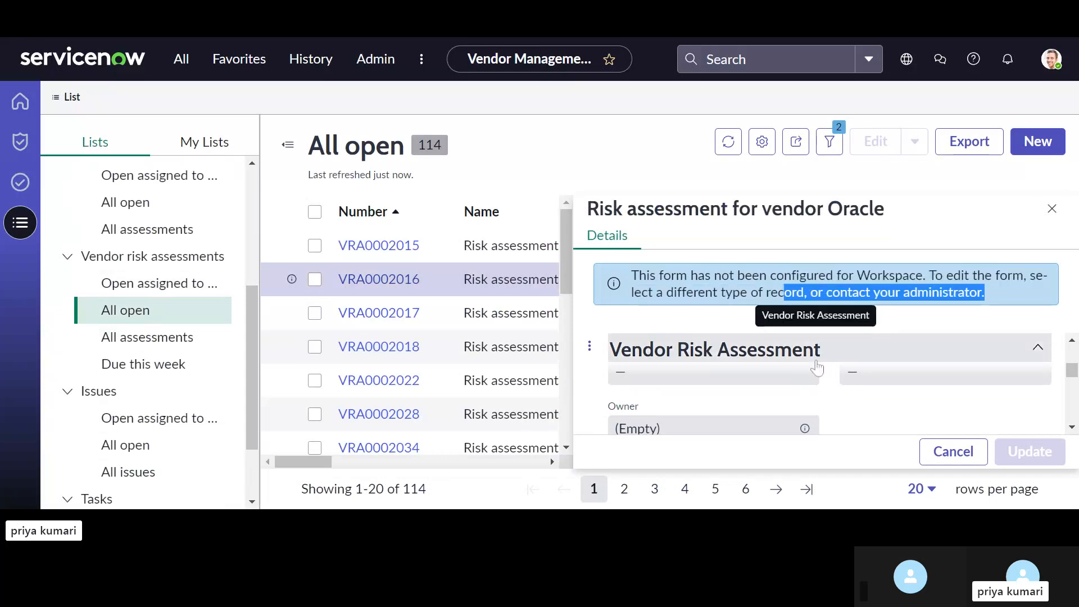
click(355, 293)
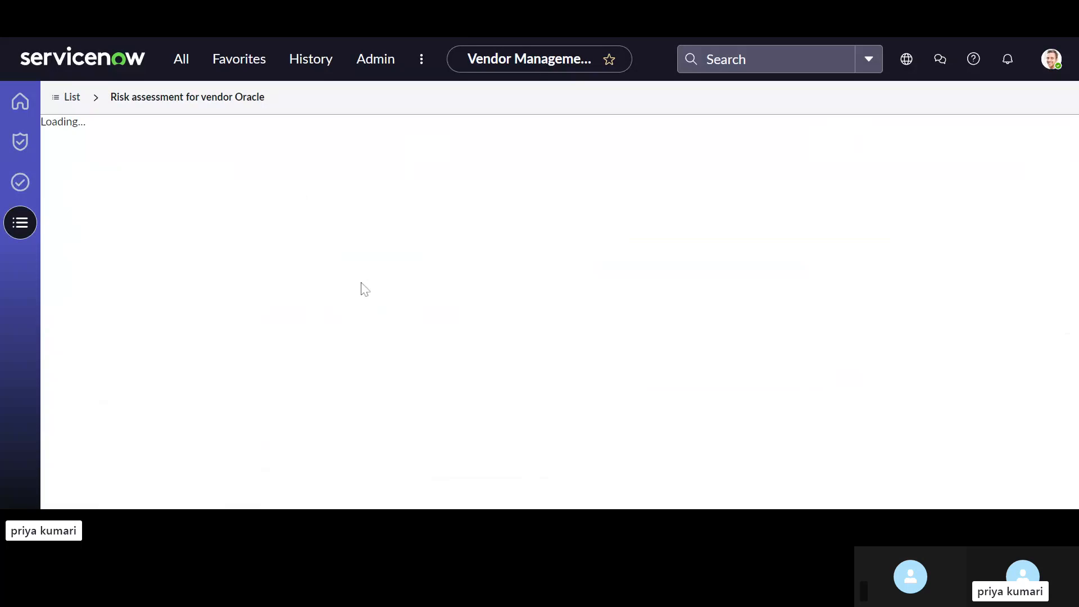